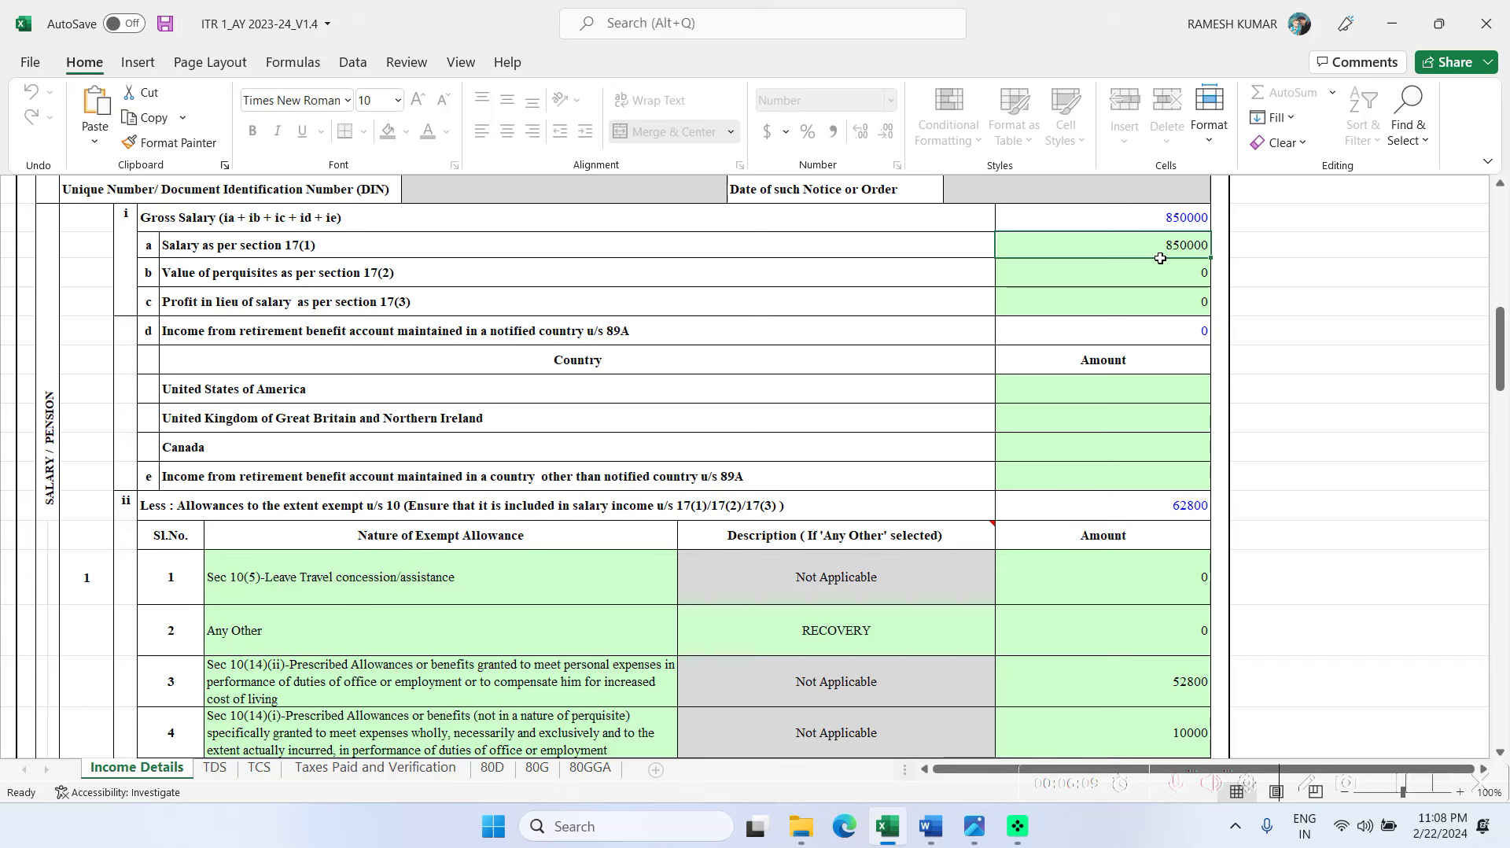
Compare the uniform allowance in the Word exempt allowance list with the Sec 10(14)(i) amount in the ITR 1 Excel workbook.
scroll(325, 344, down, 2)
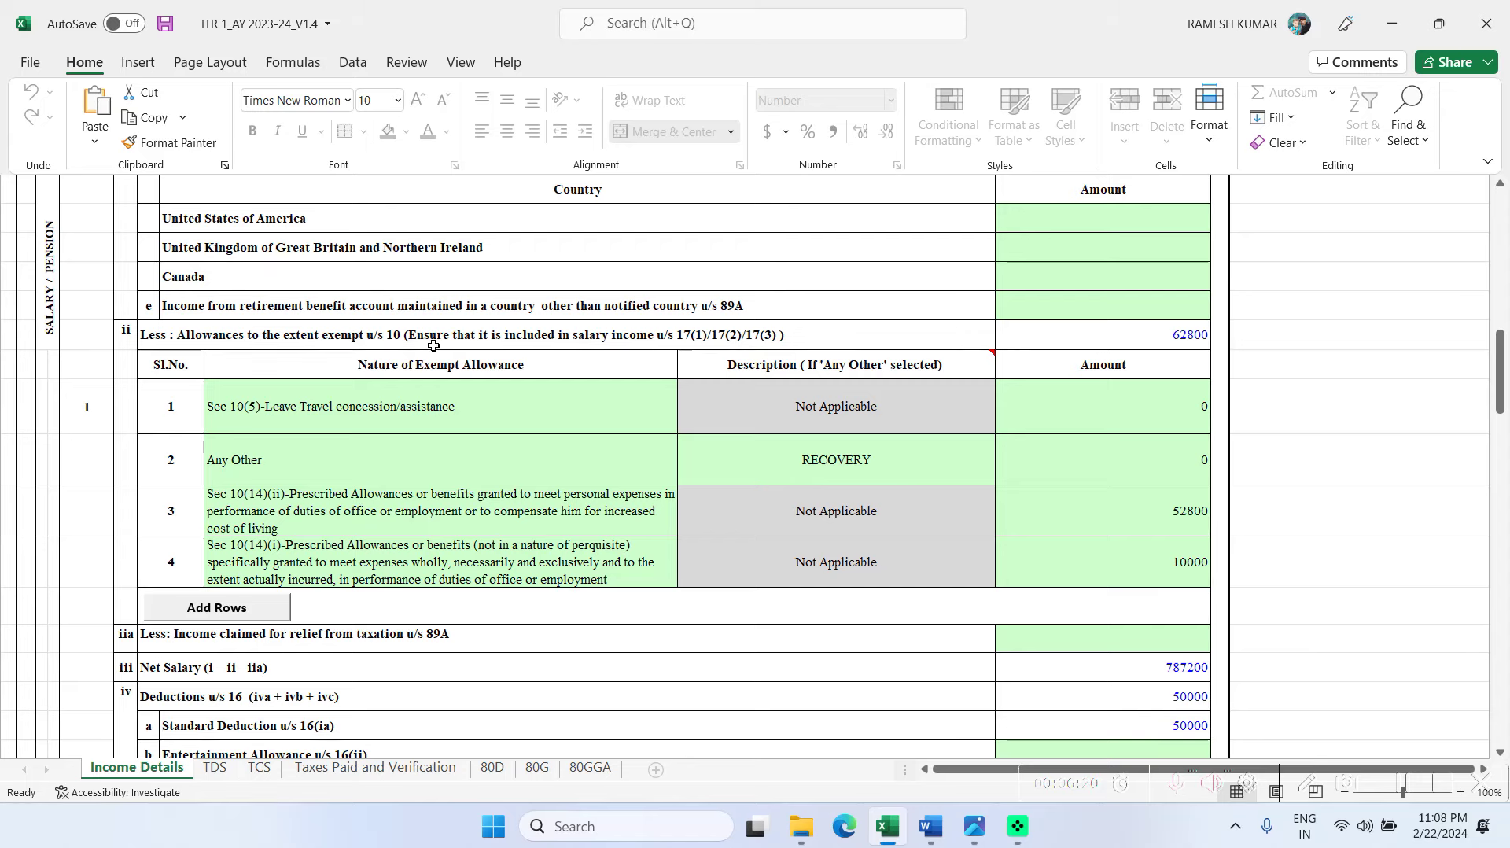
click(931, 826)
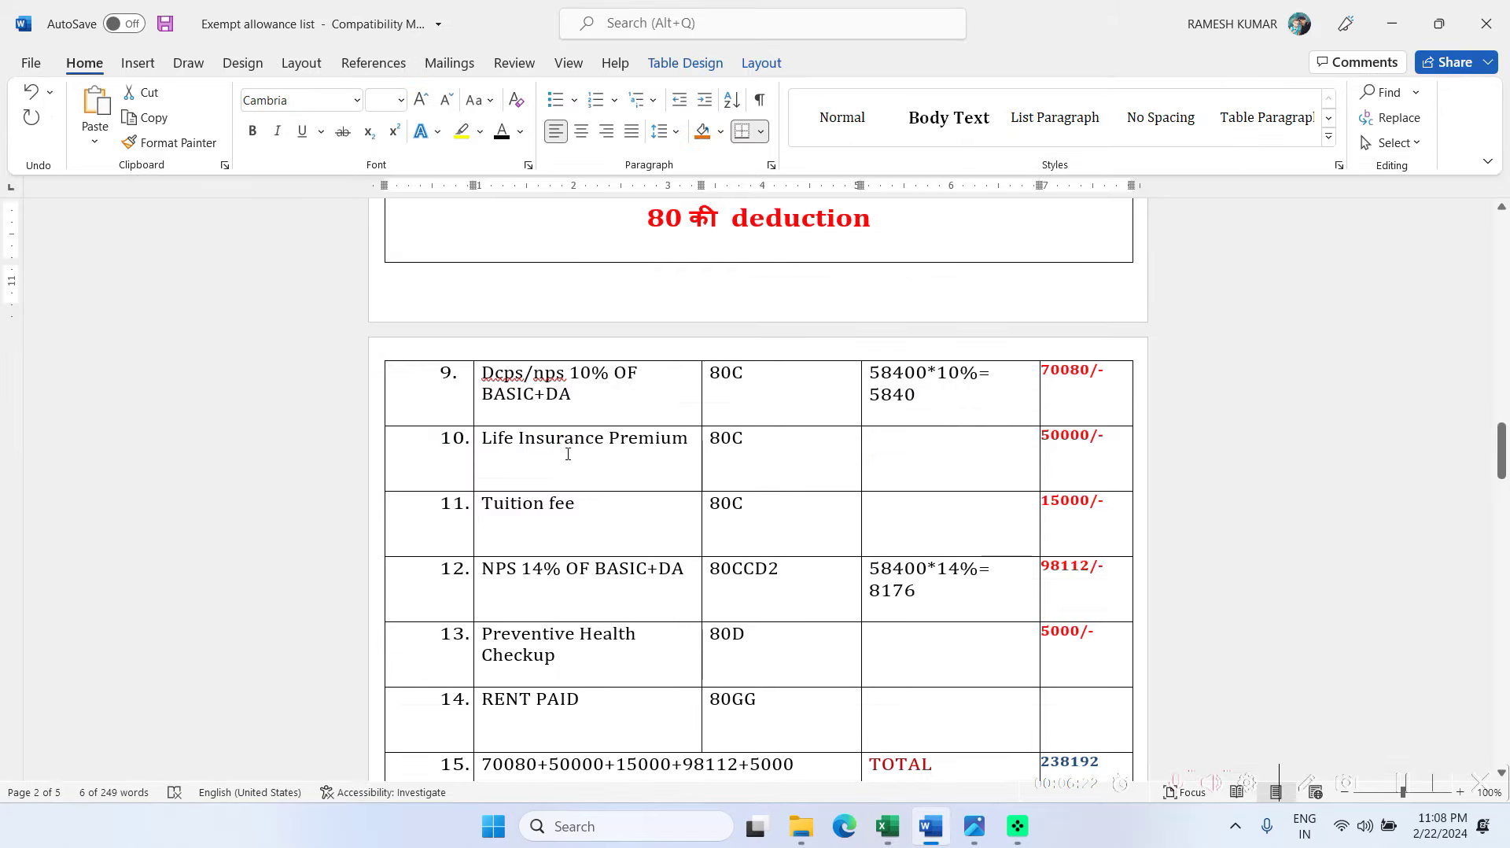
scroll(596, 454, up, 2)
scroll(595, 454, up, 9)
click(887, 826)
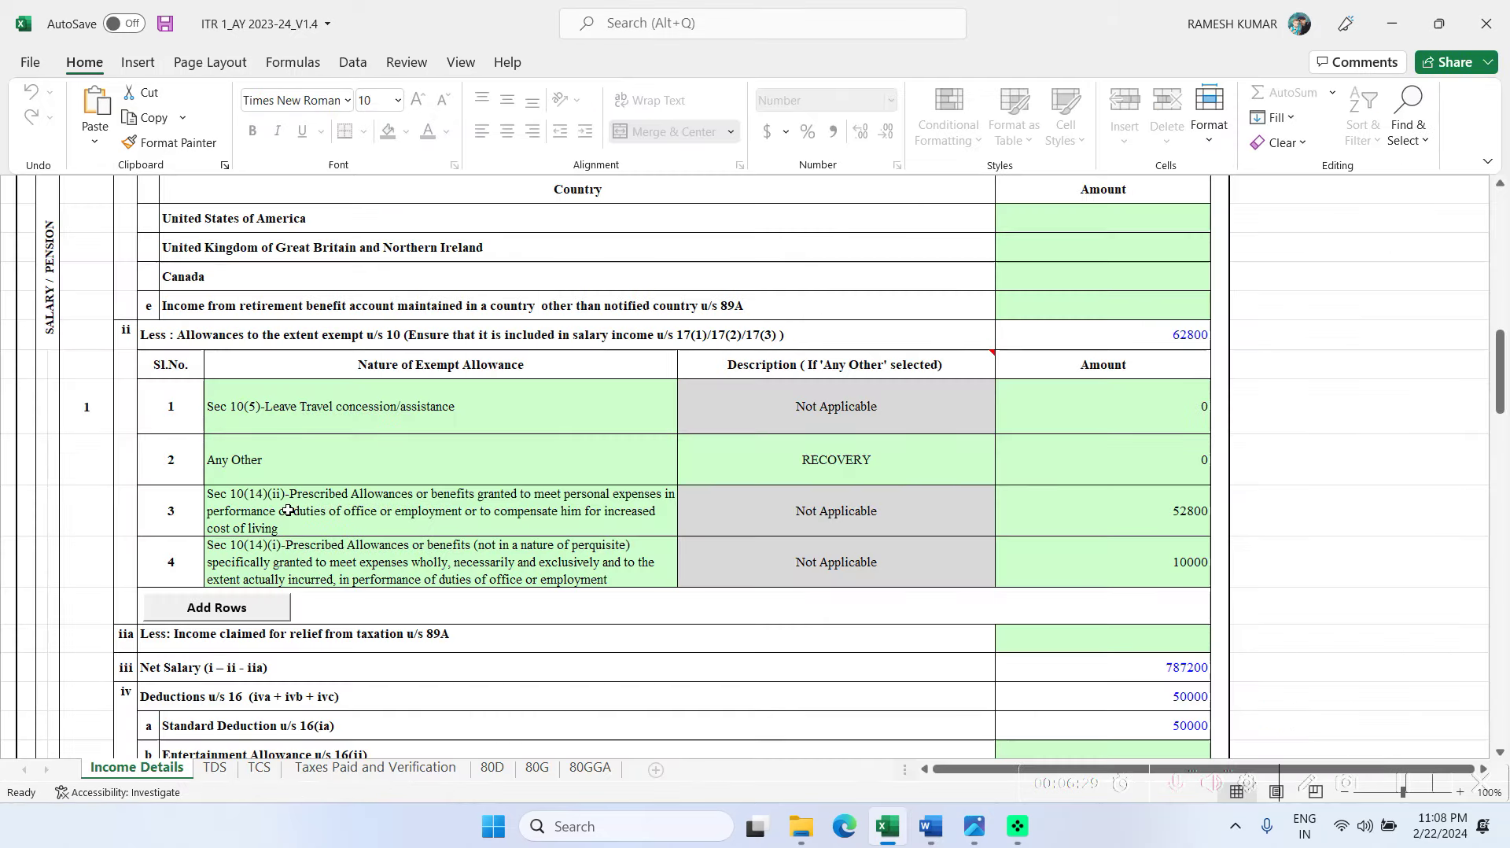
click(1182, 560)
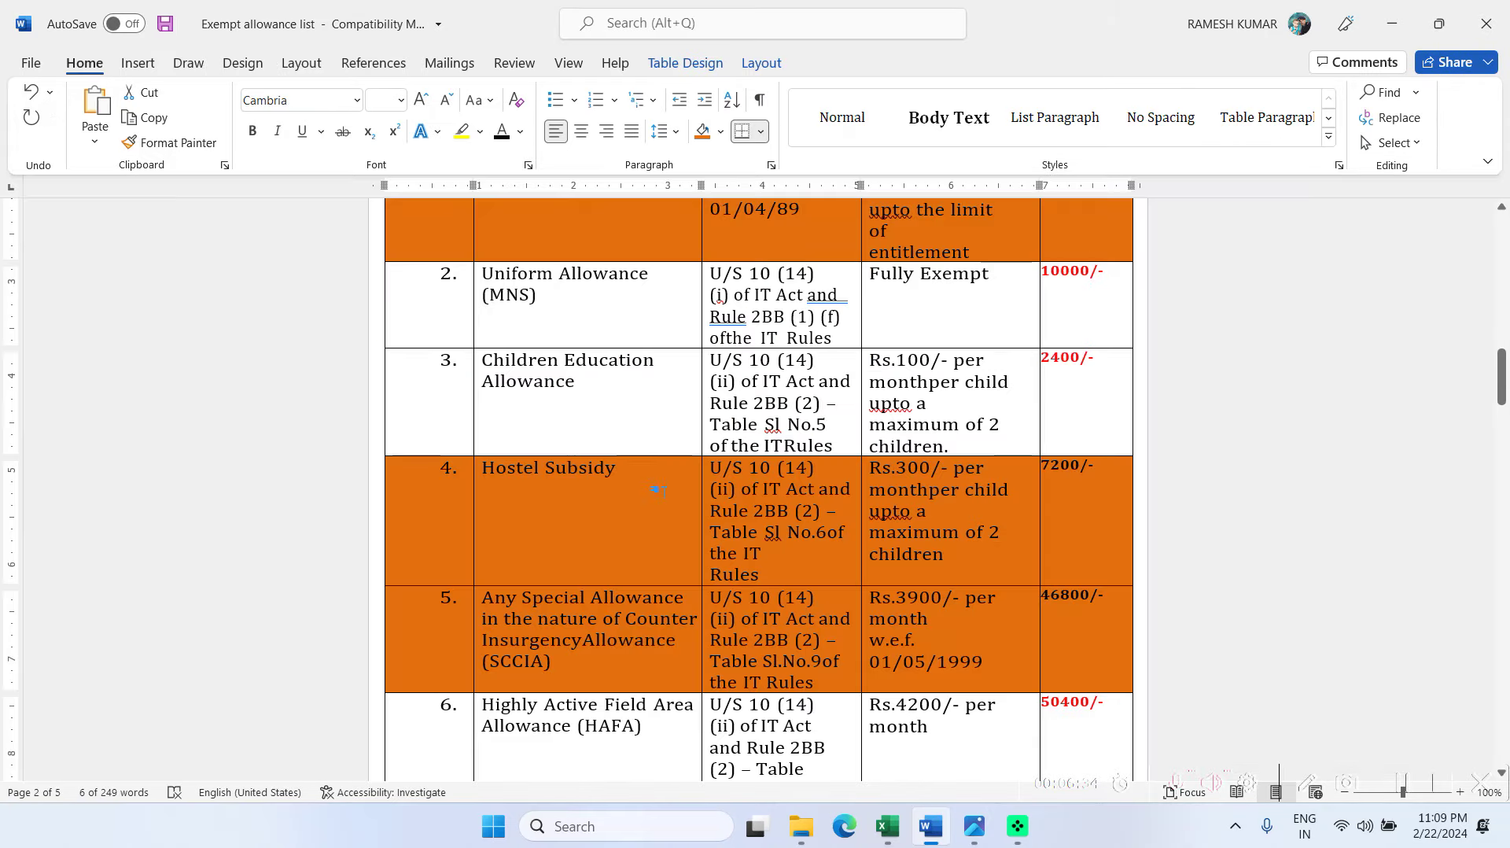
Check the children education and HAFA allowances in the Word list against the Sec 10(14)(ii) amount in the Excel form.
click(931, 826)
scroll(740, 391, down, 2)
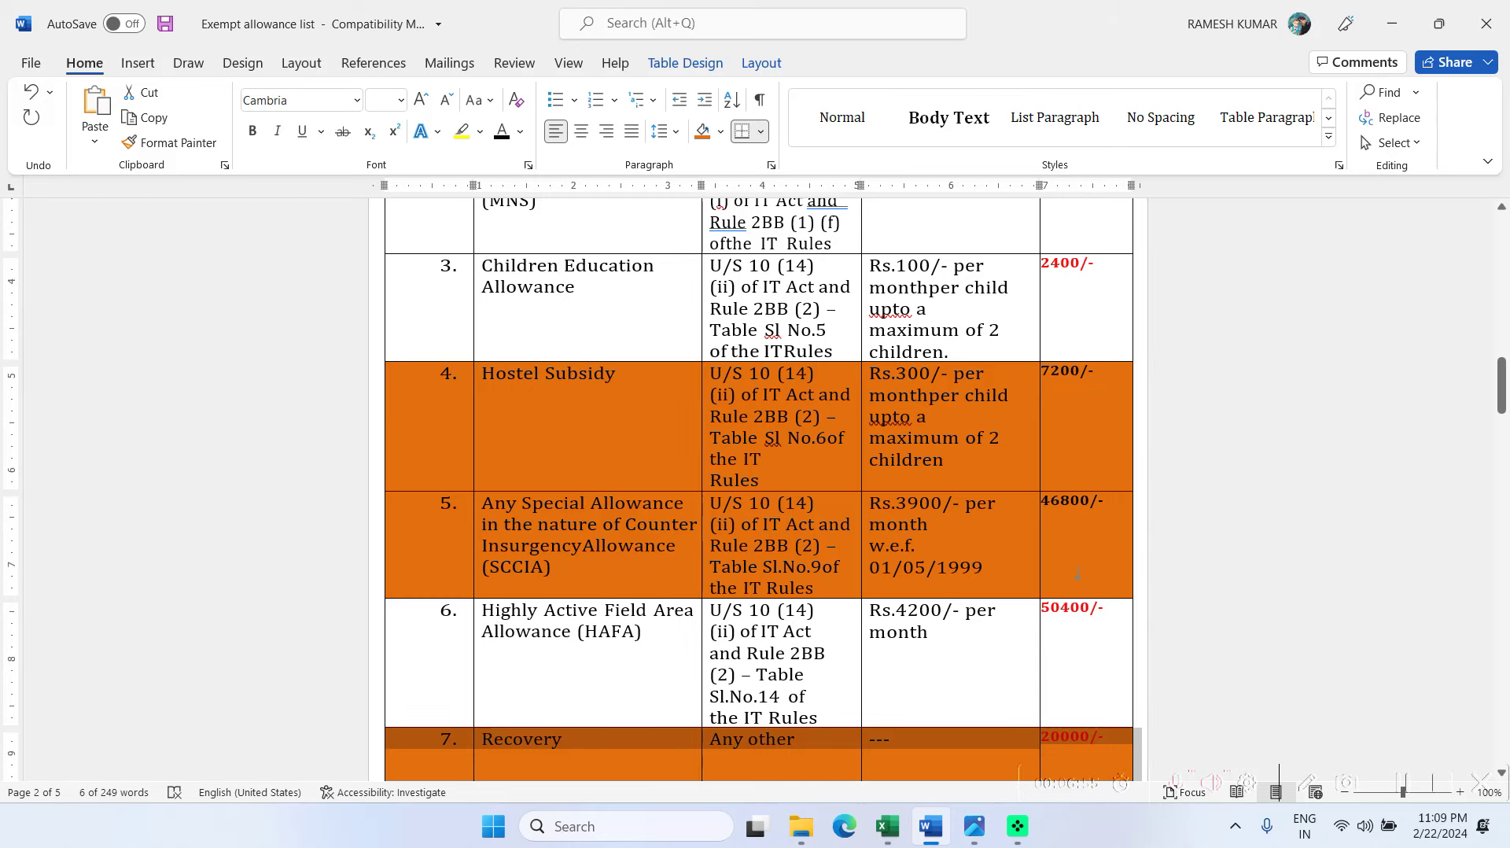
click(887, 826)
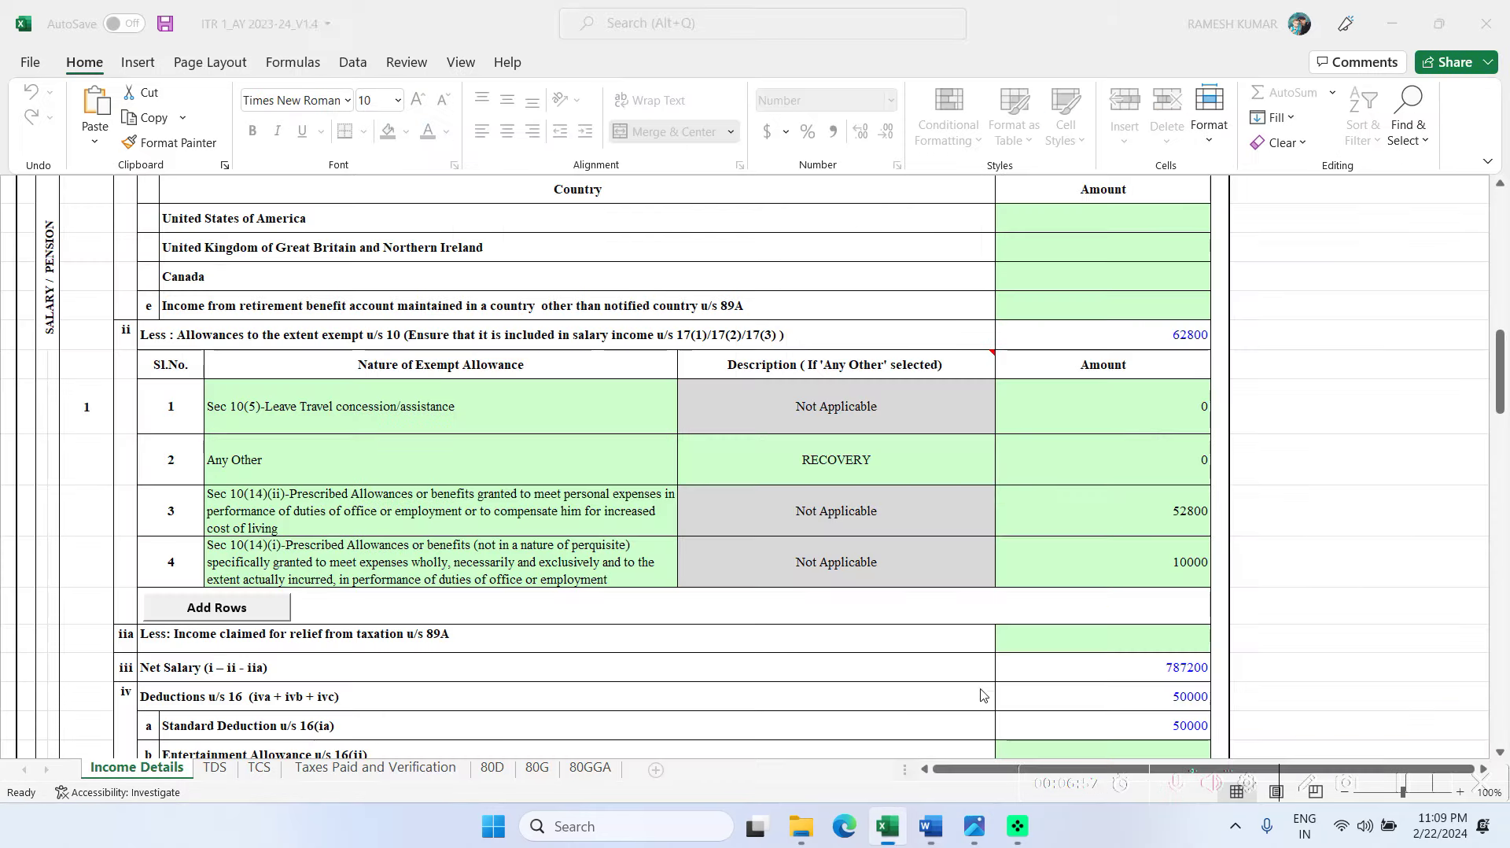
click(1195, 489)
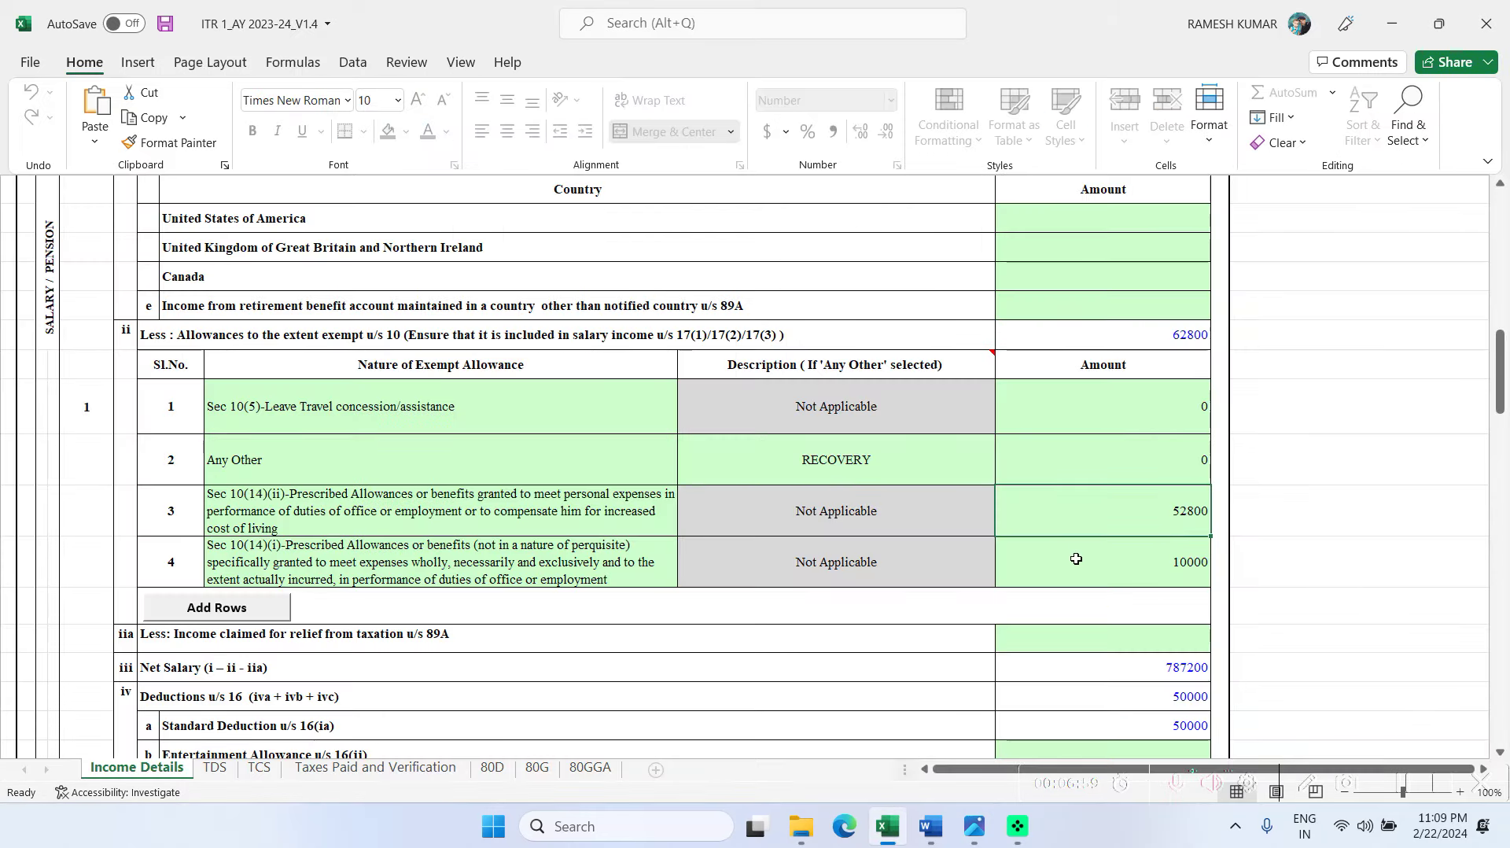
Check the recovery row and exempt allowance total in the Word list against the allowance table in the Excel form.
click(930, 826)
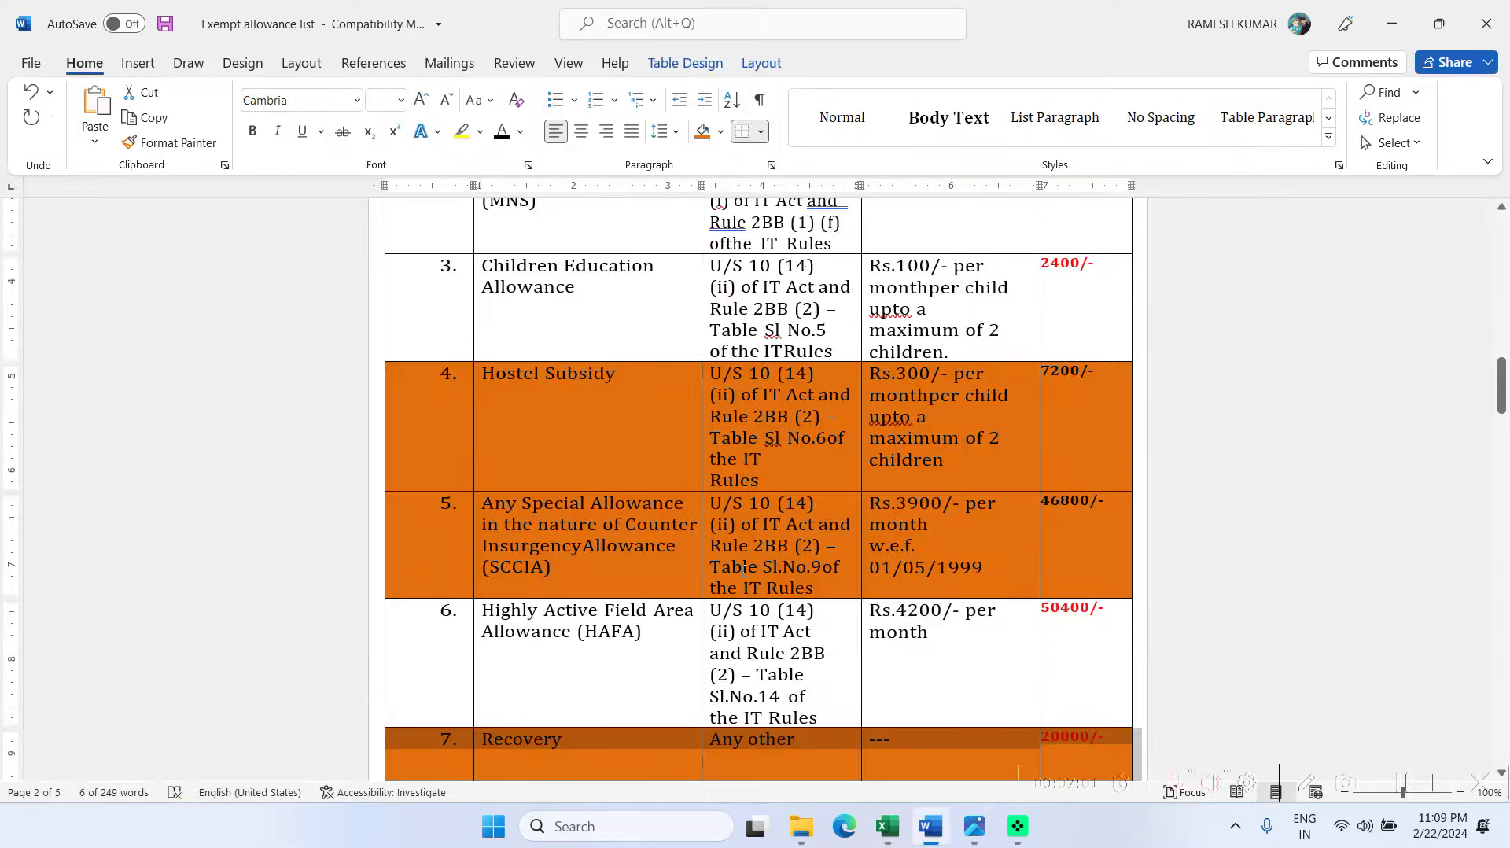
scroll(819, 593, down, 2)
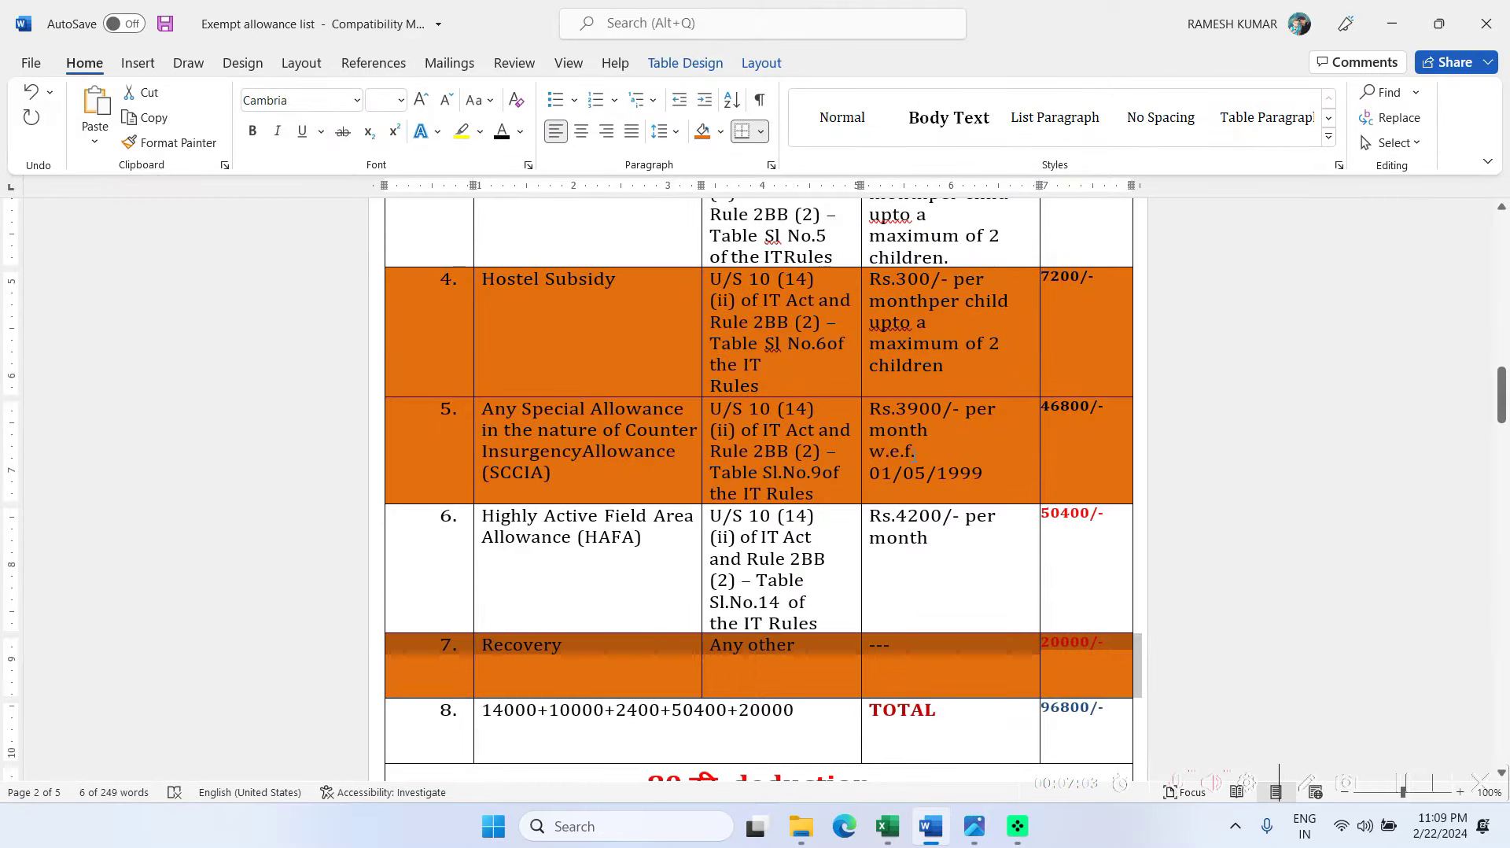
click(887, 826)
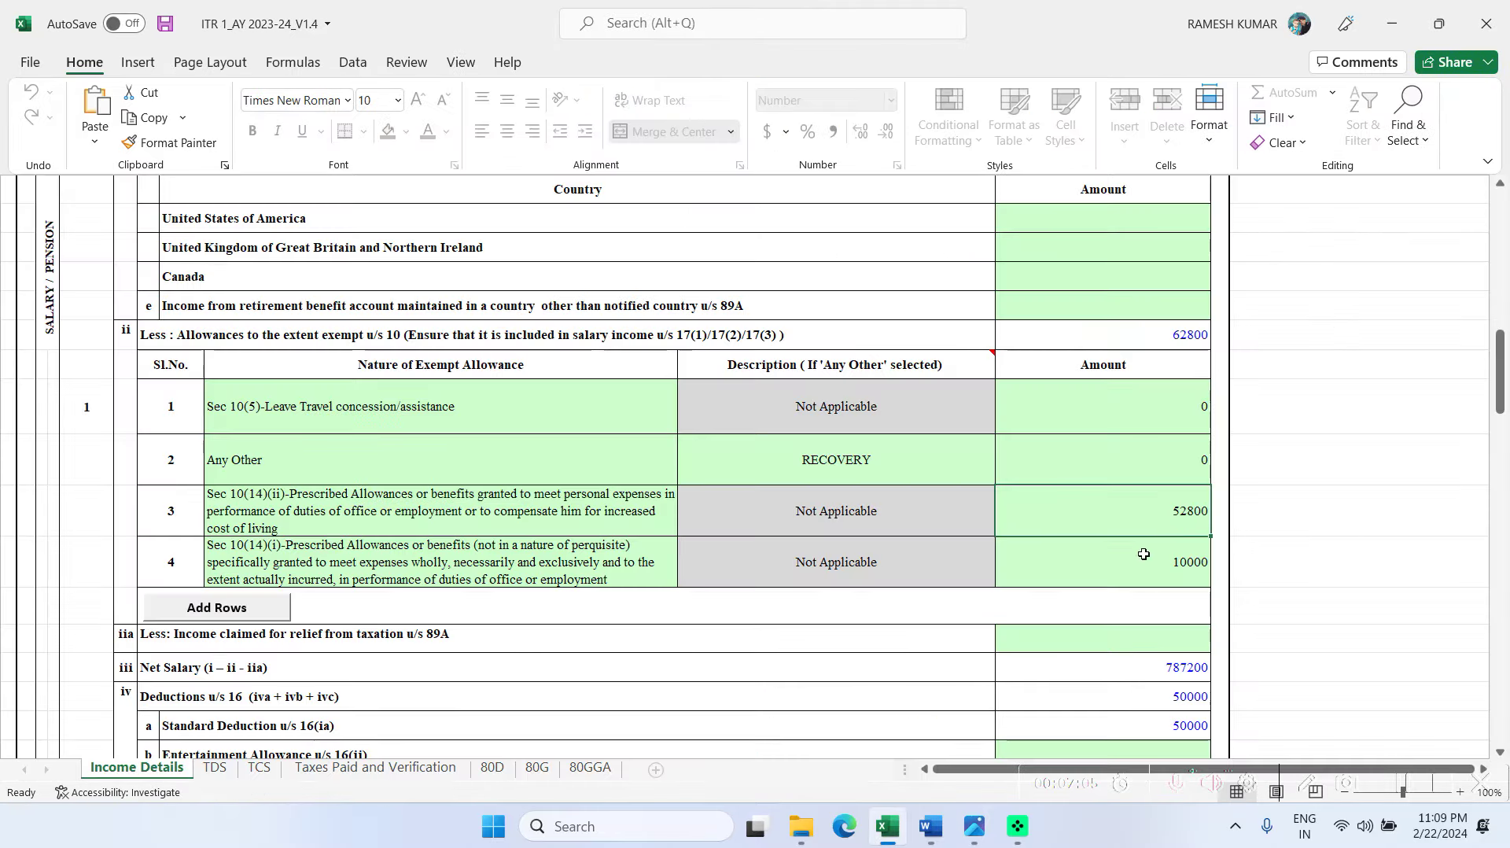
key(Down)
key(Down)
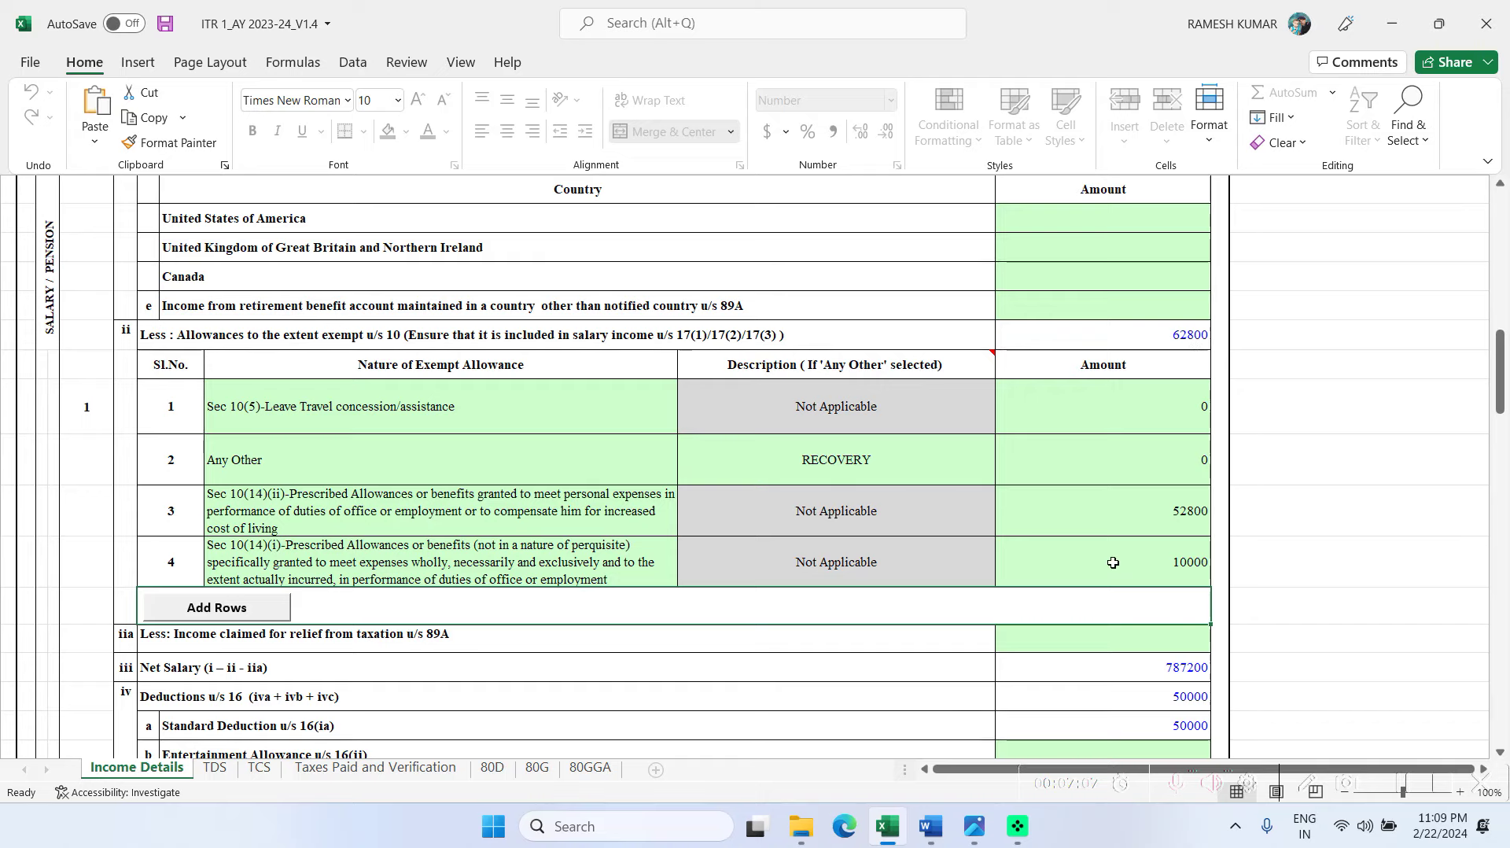
Find the section 80 deduction list in the Word document and the matching Part C deductions in the Excel form.
scroll(1057, 474, down, 3)
scroll(1057, 475, down, 2)
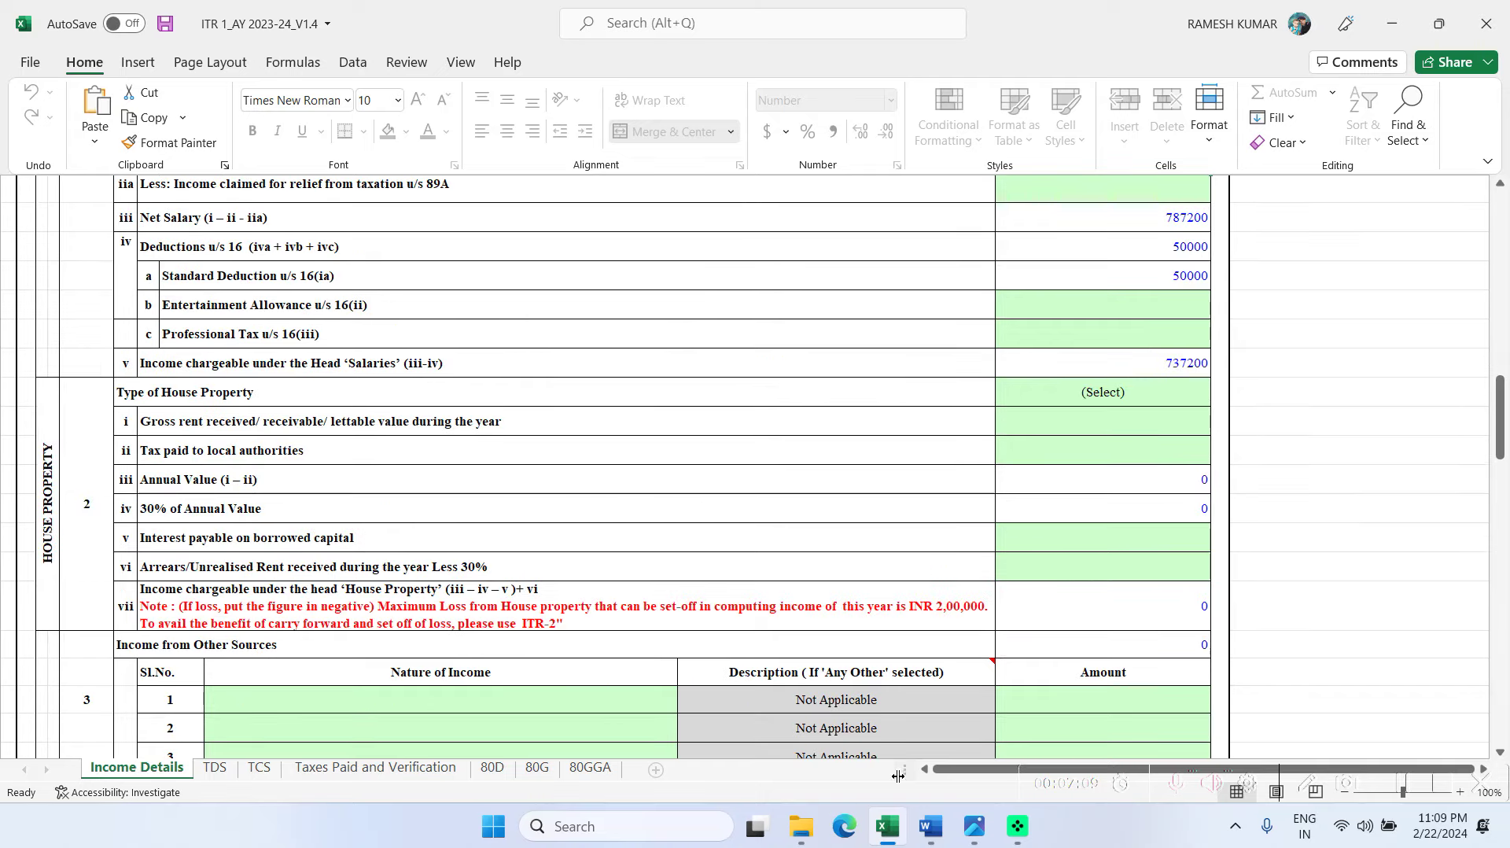
click(930, 826)
scroll(763, 559, down, 4)
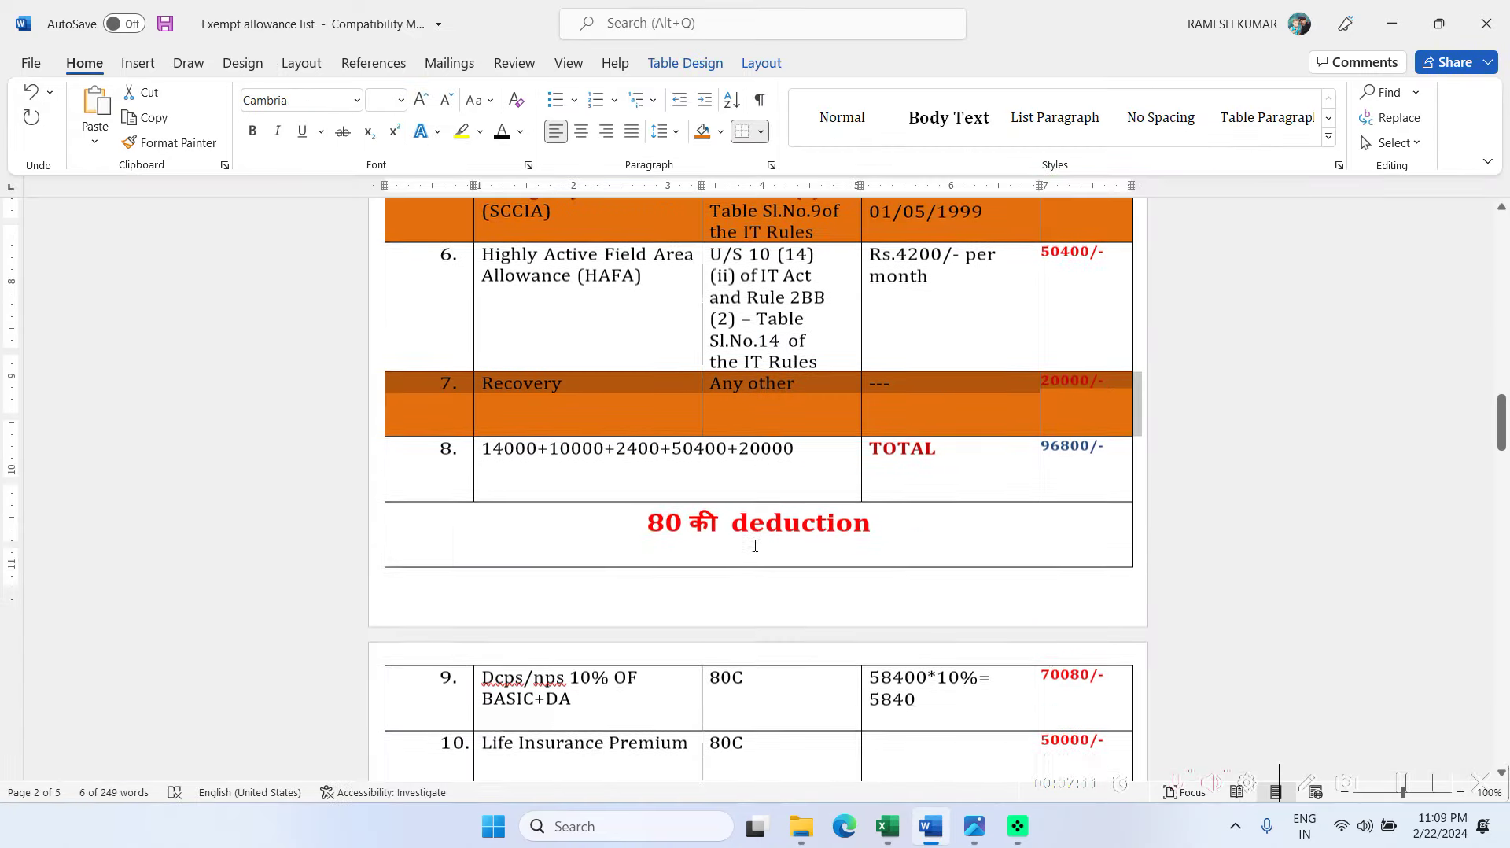
scroll(897, 543, down, 1)
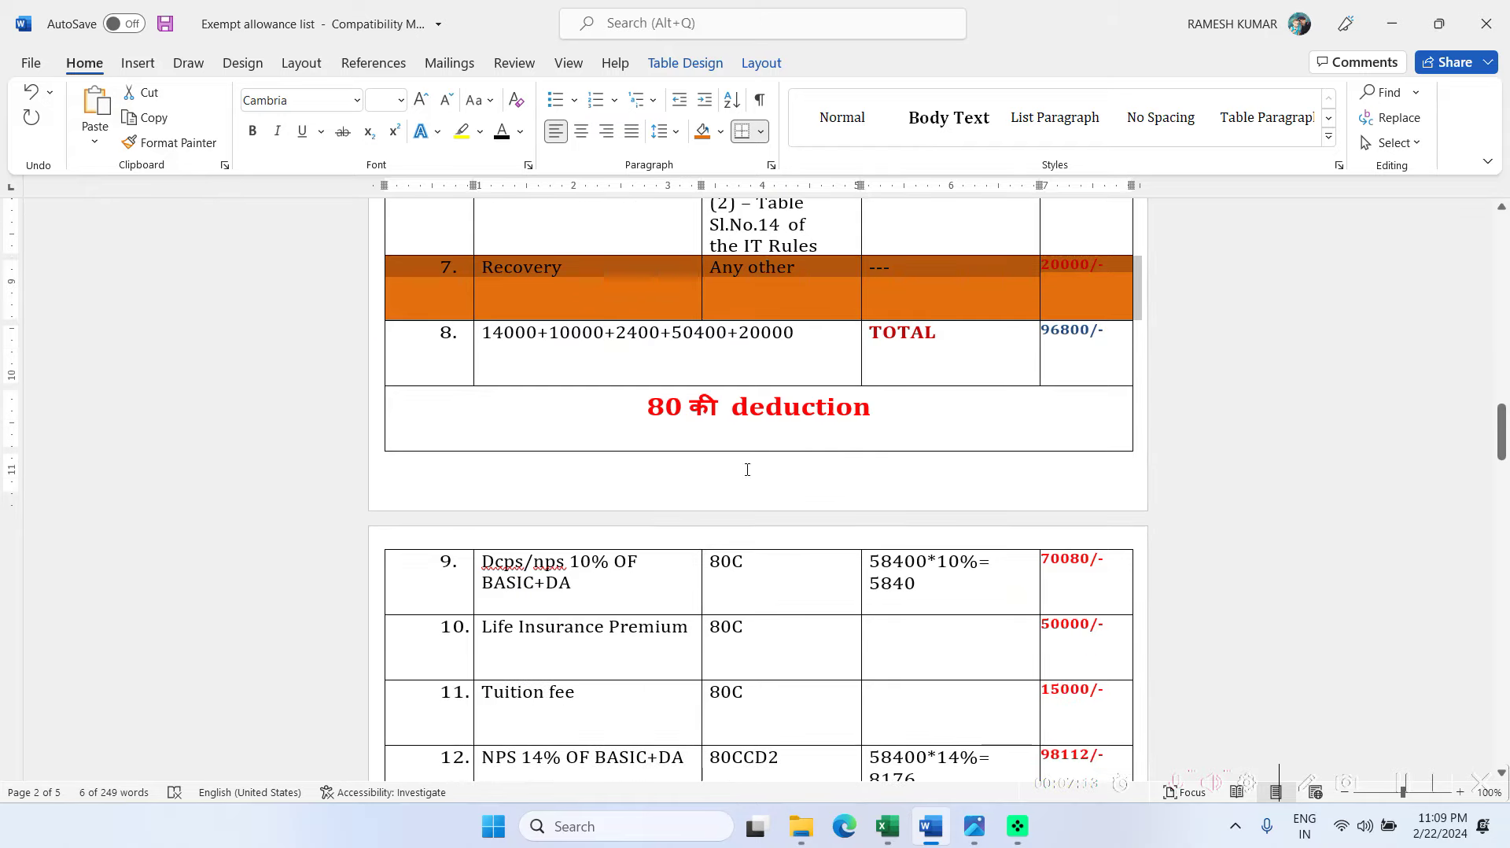
click(885, 828)
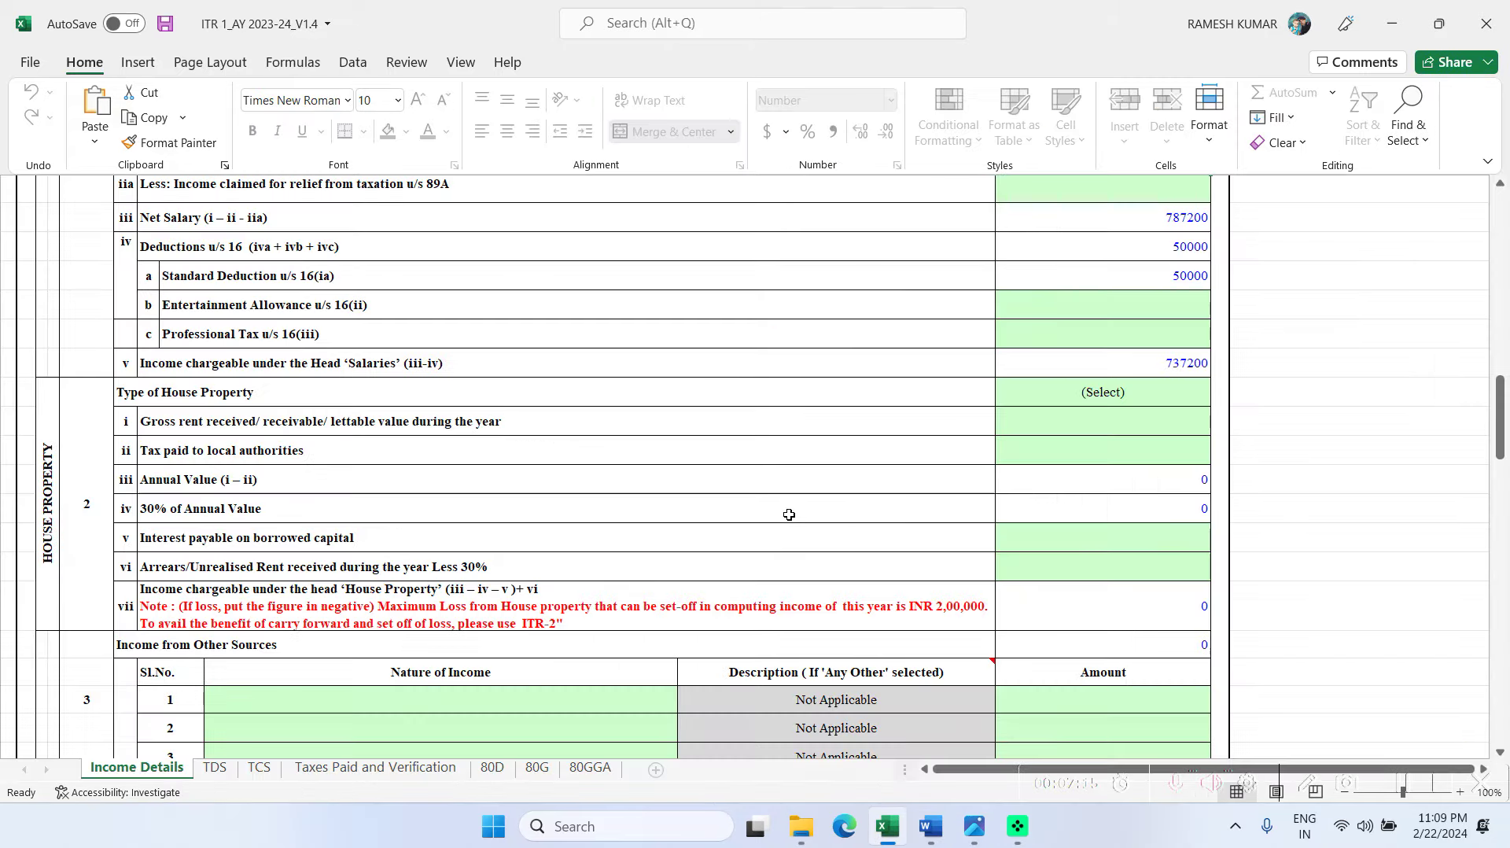
scroll(787, 516, down, 8)
scroll(789, 515, down, 2)
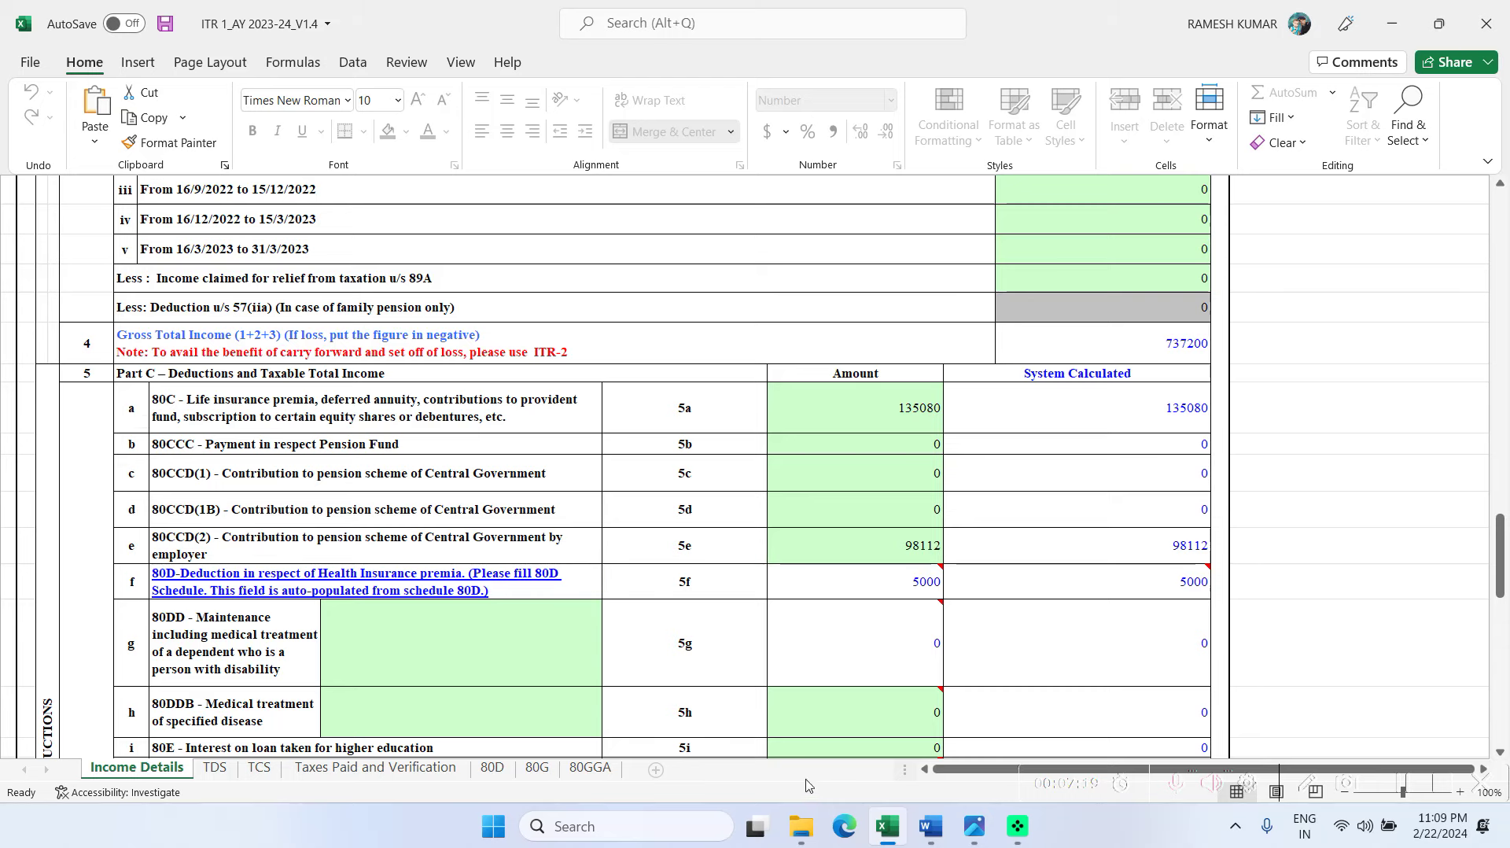
Check the DCPS/NPS, life insurance and tuition fee items in Word, then select the 80C amount in the Excel form.
click(930, 826)
scroll(724, 619, down, 1)
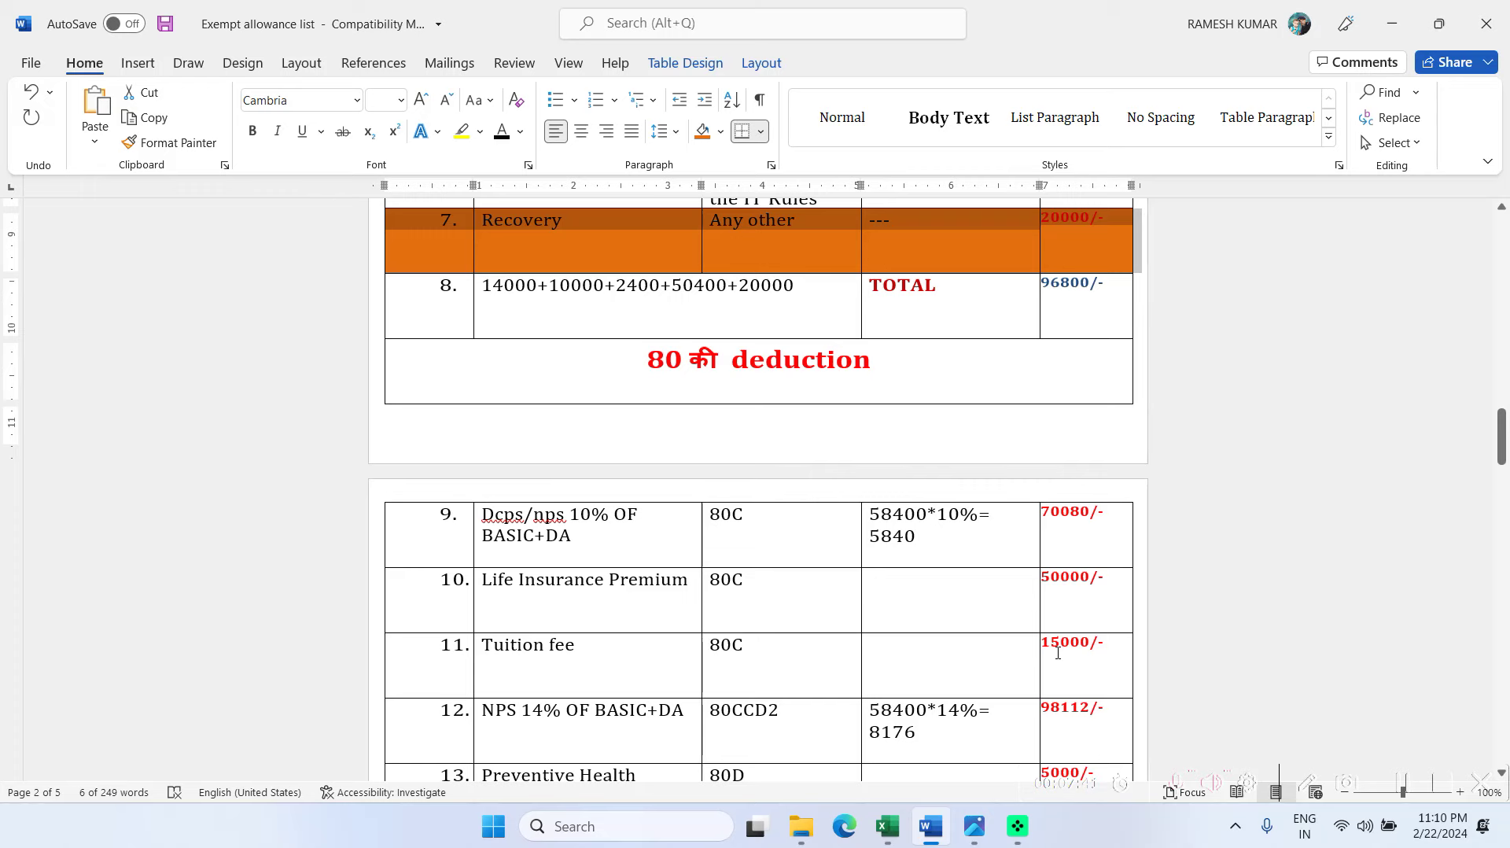
click(888, 826)
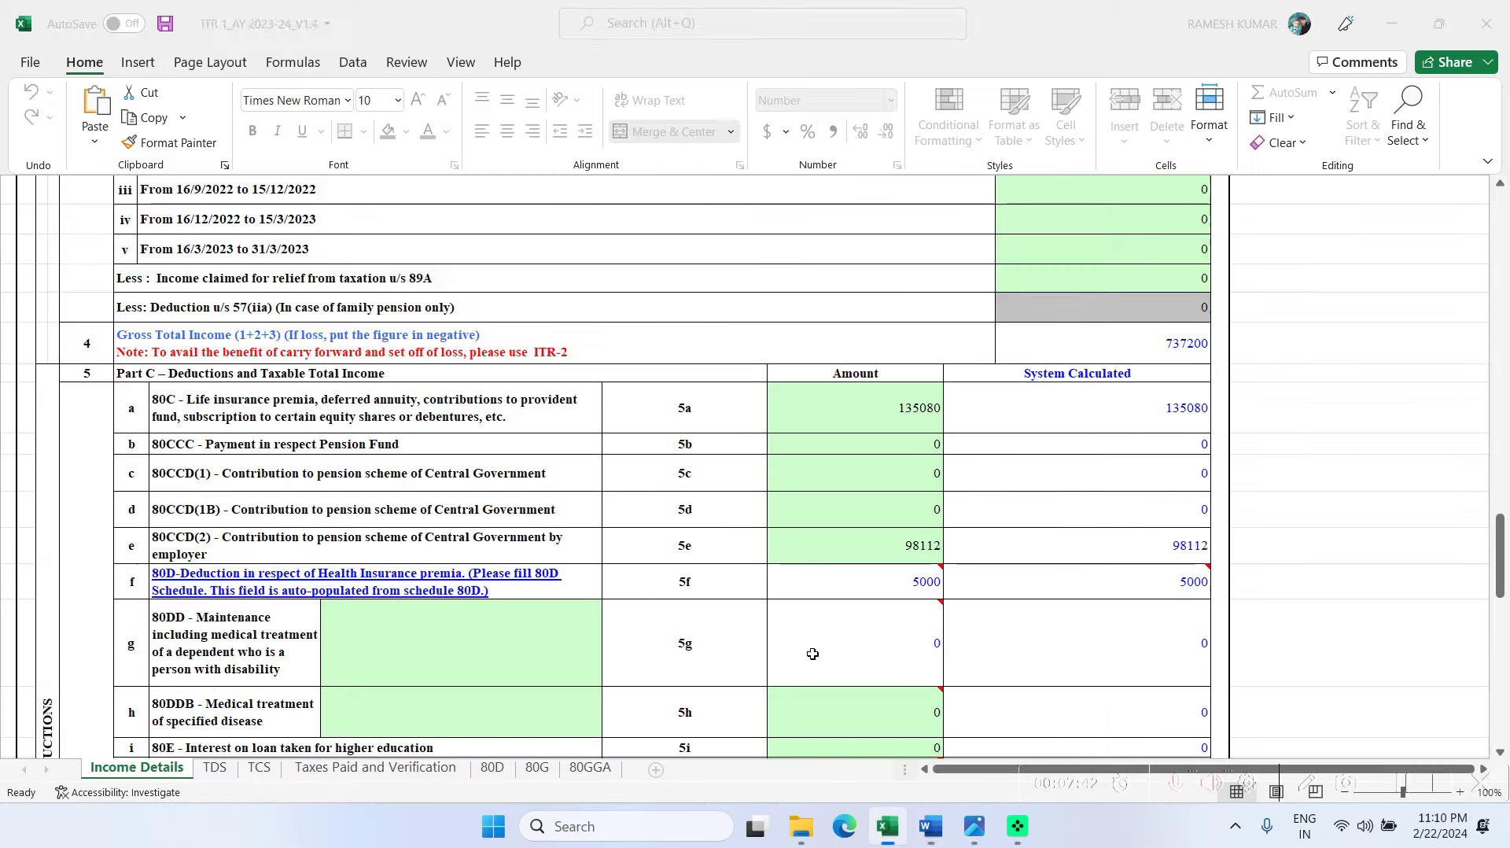
click(905, 418)
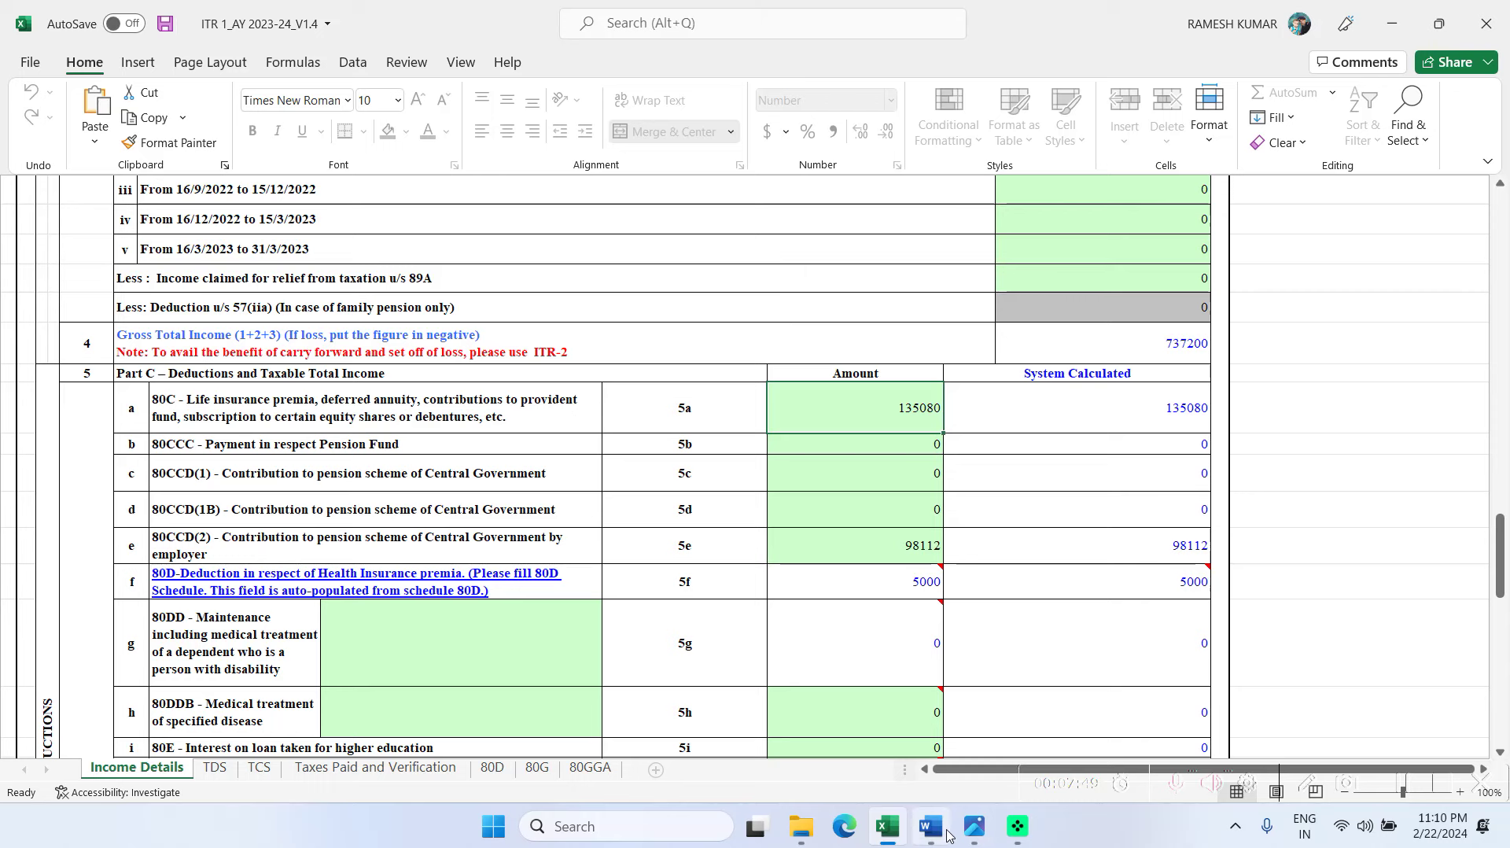
Check the 14% NPS contribution under 80CCD2 in the Word list against the 80CCD(2) amount in the Excel form.
mouse_move(948, 834)
click(928, 759)
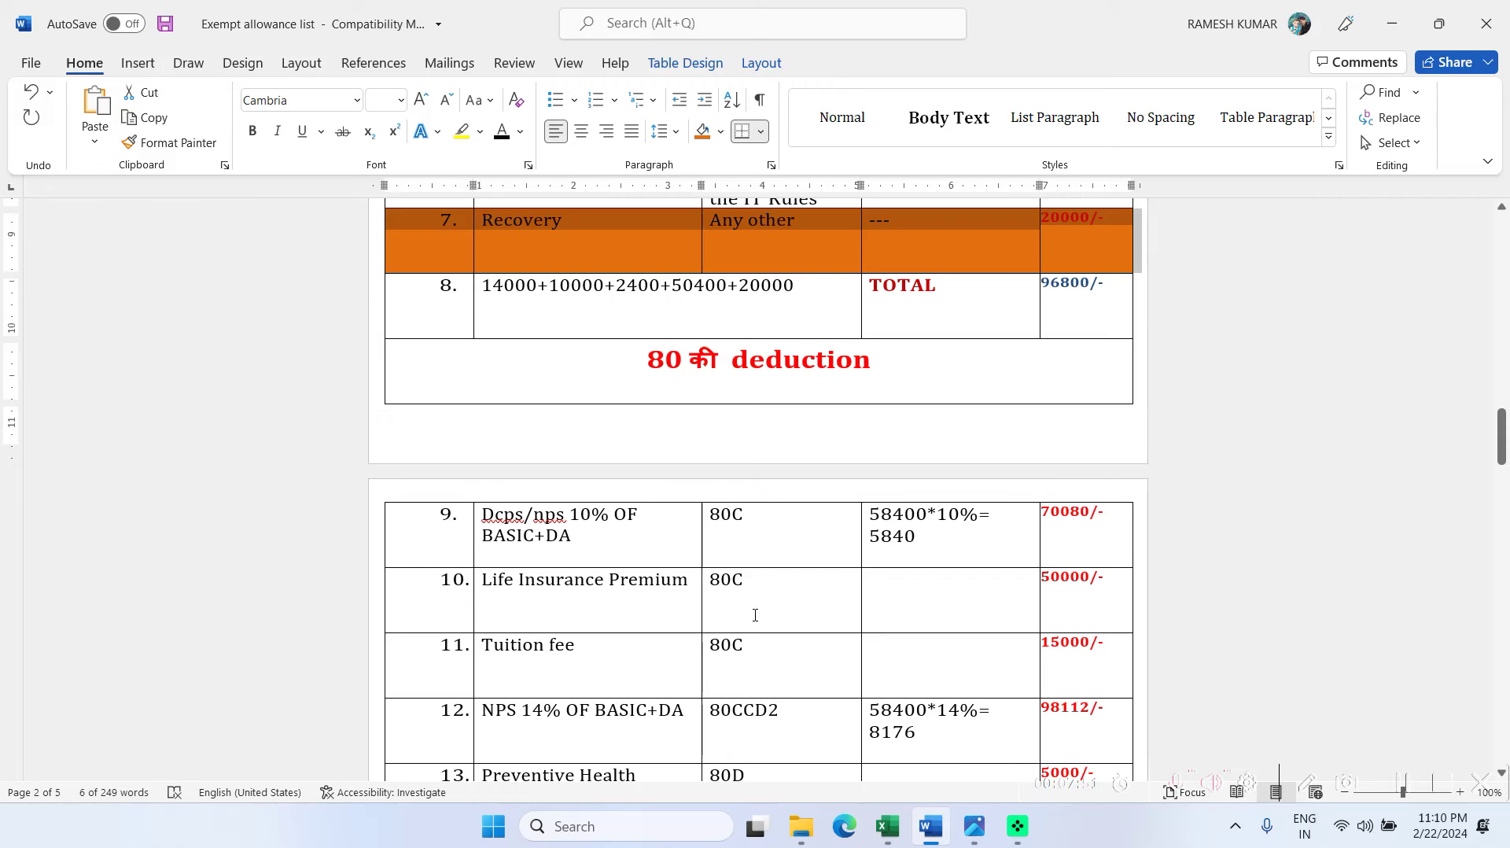
scroll(755, 615, down, 2)
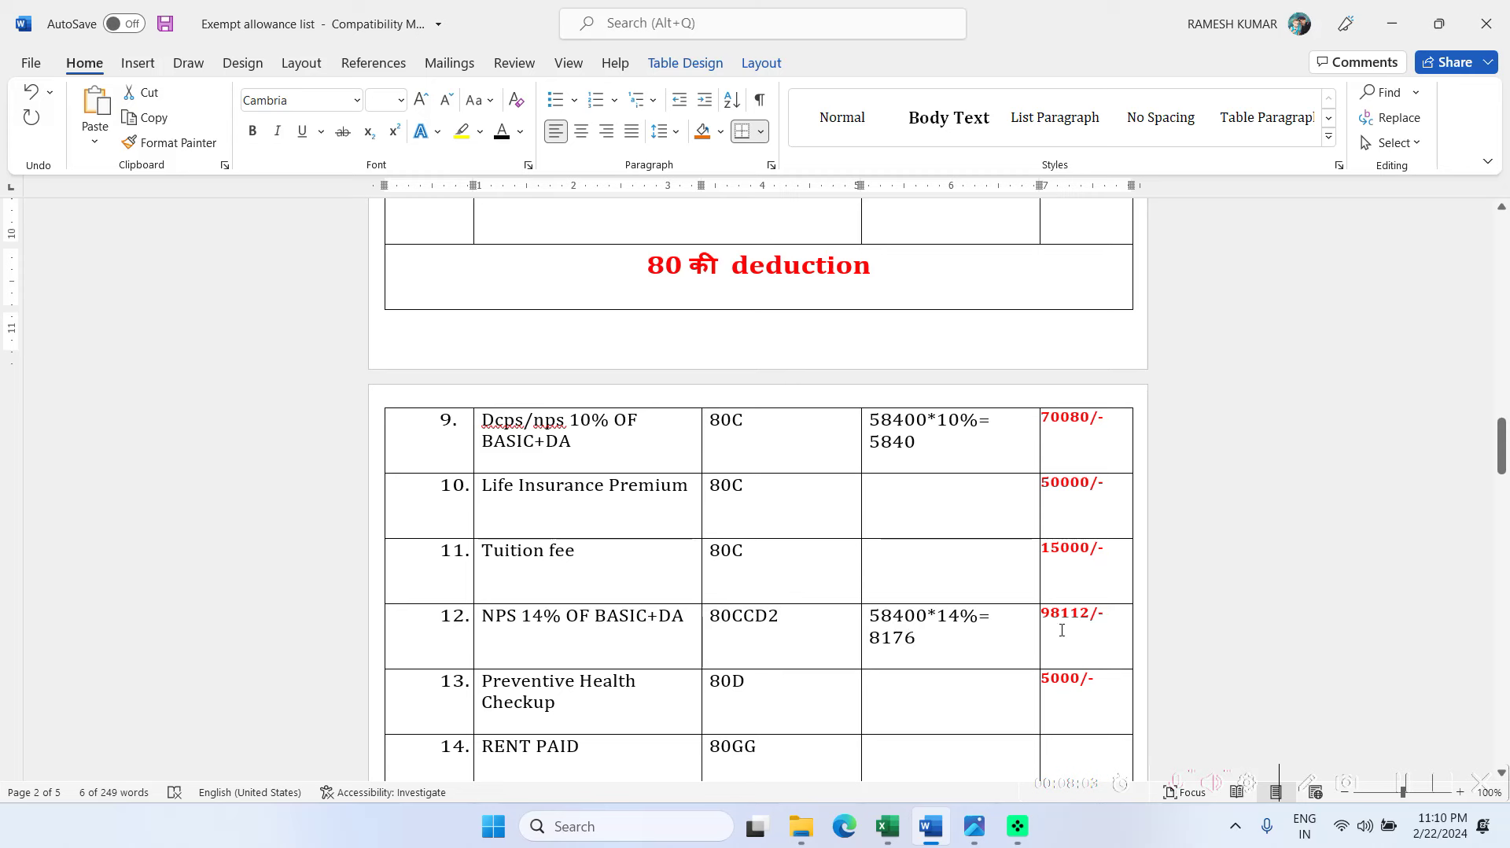
click(807, 617)
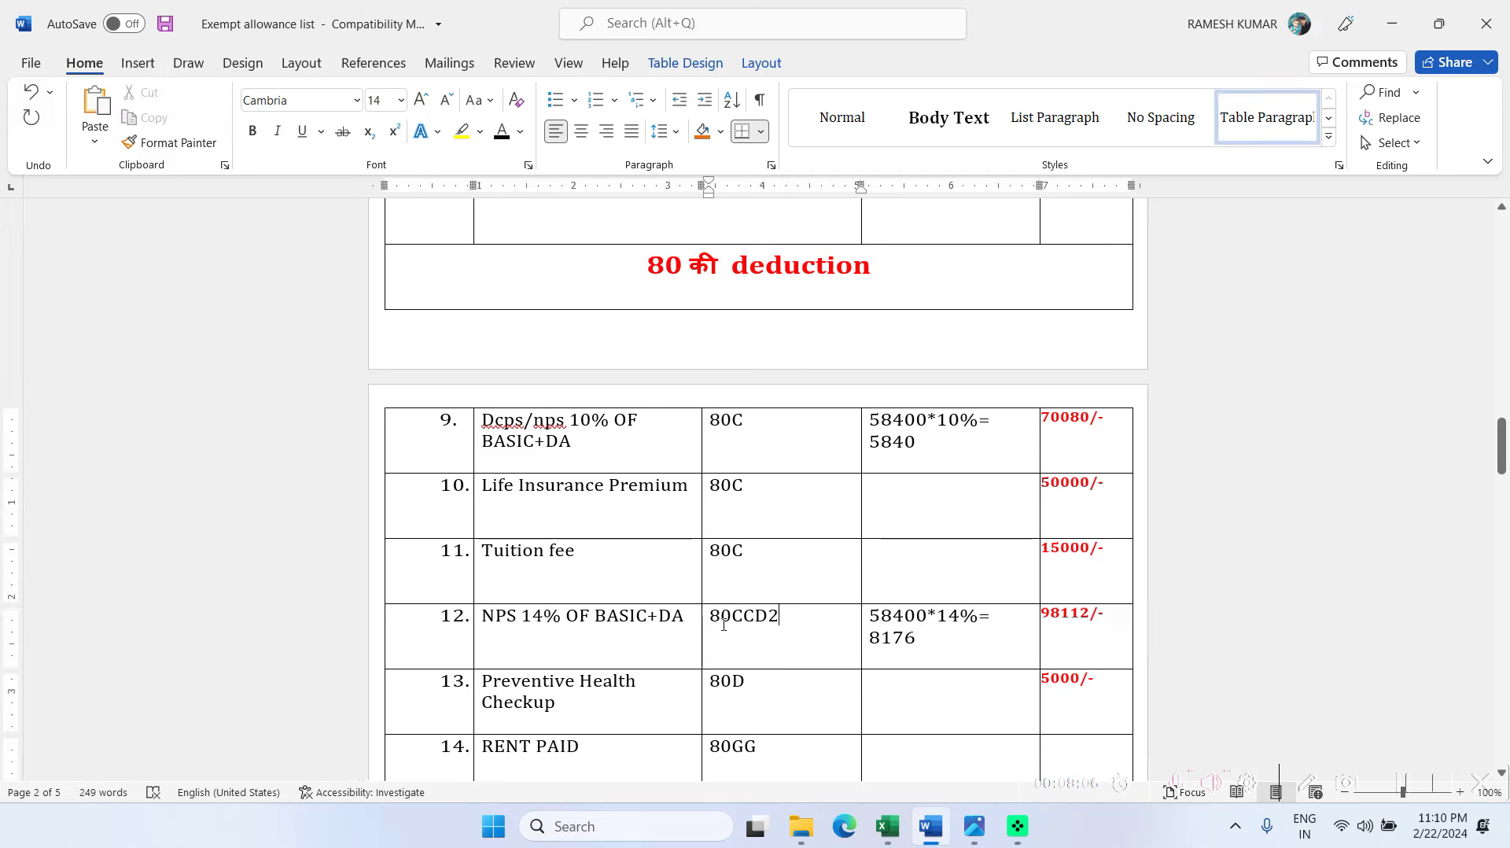
click(887, 826)
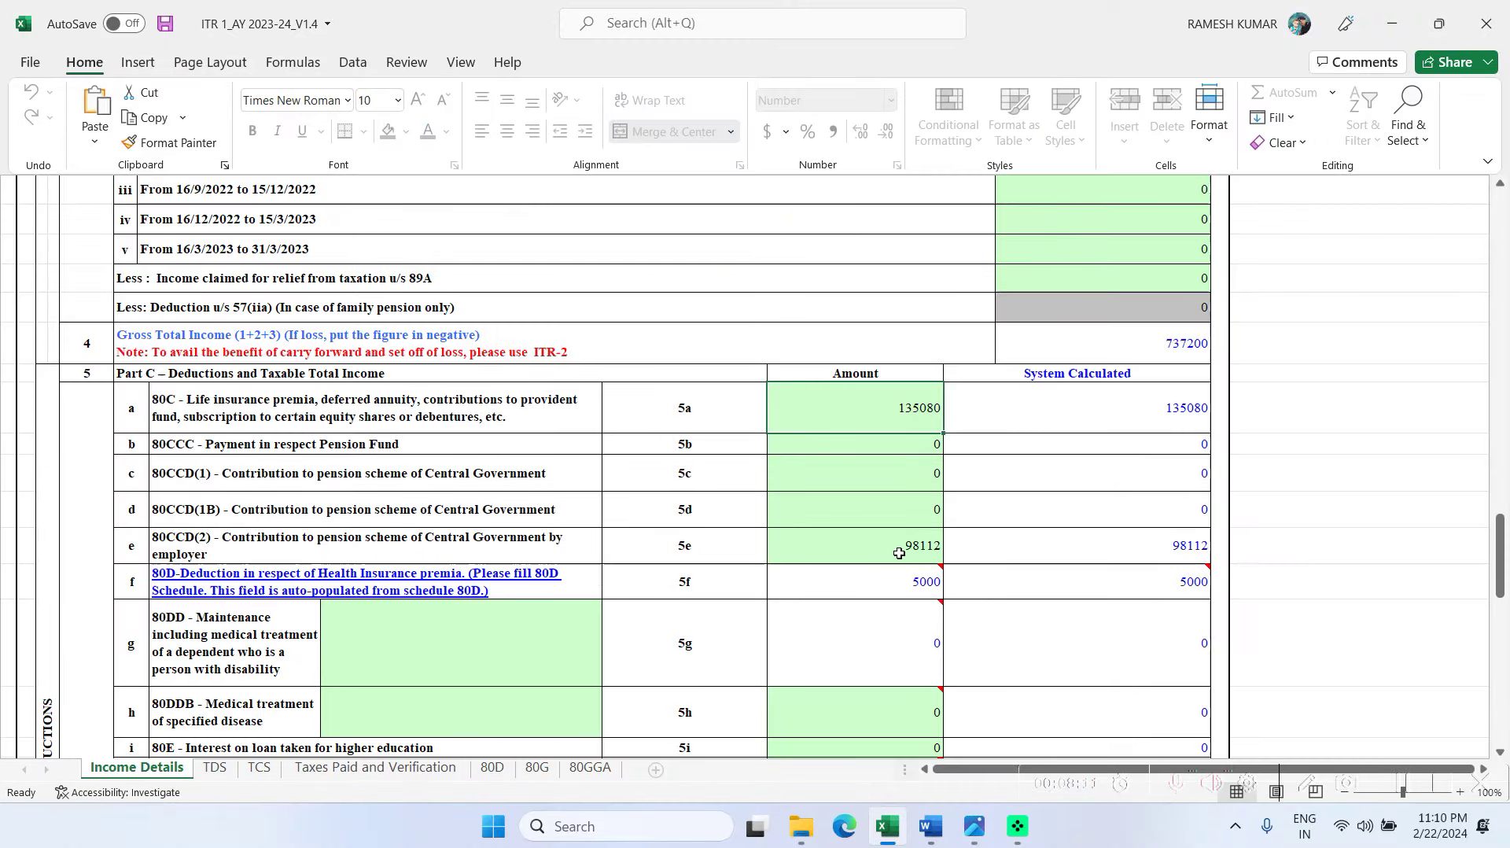
Check the preventive health checkup in the Word list, then open the Excel form's 80D schedule and select its Self & Family checkup amount.
click(925, 828)
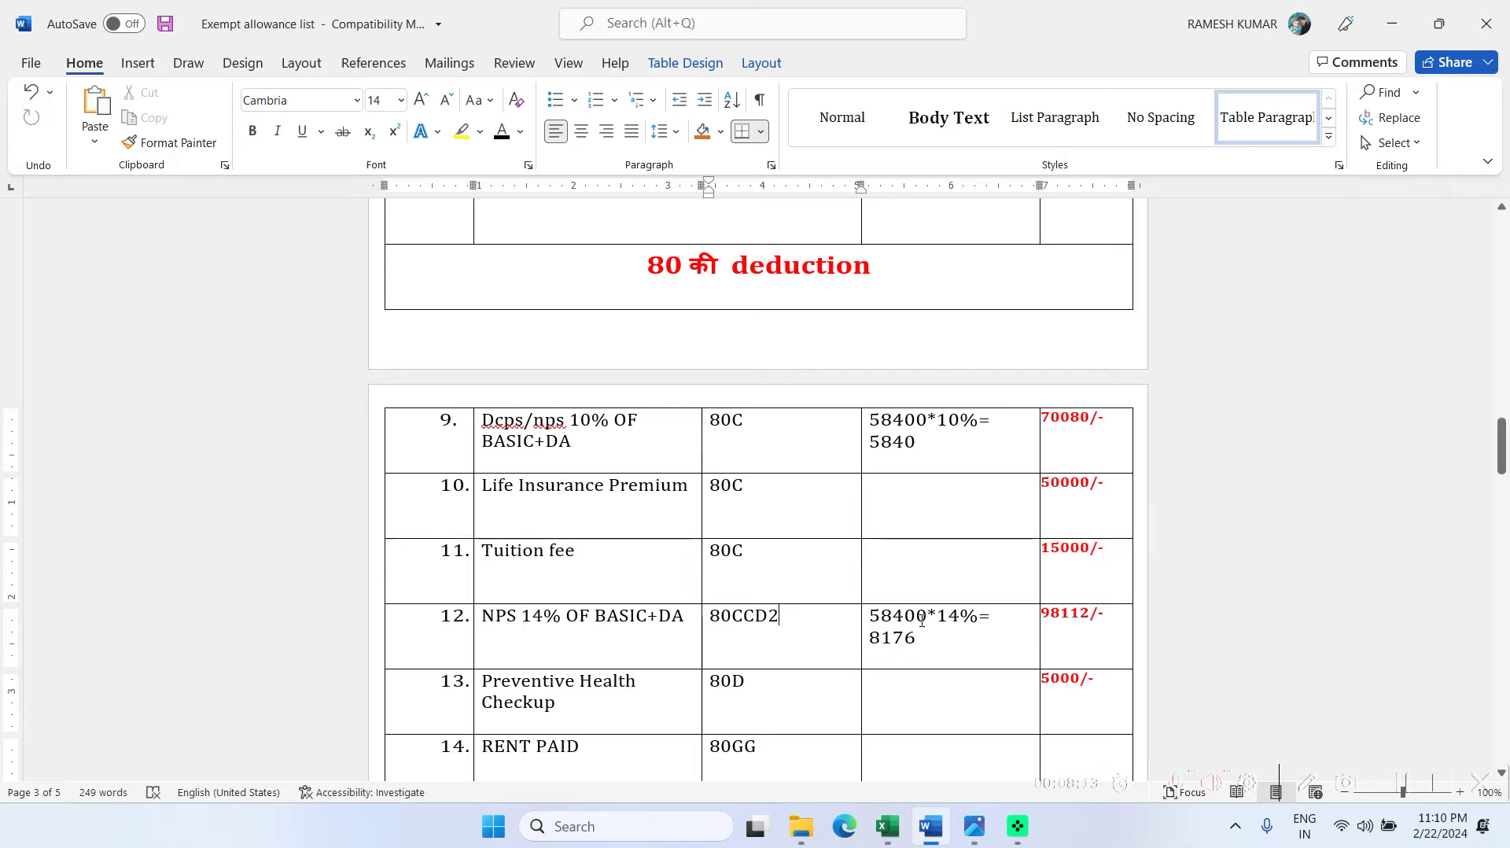
scroll(795, 579, down, 3)
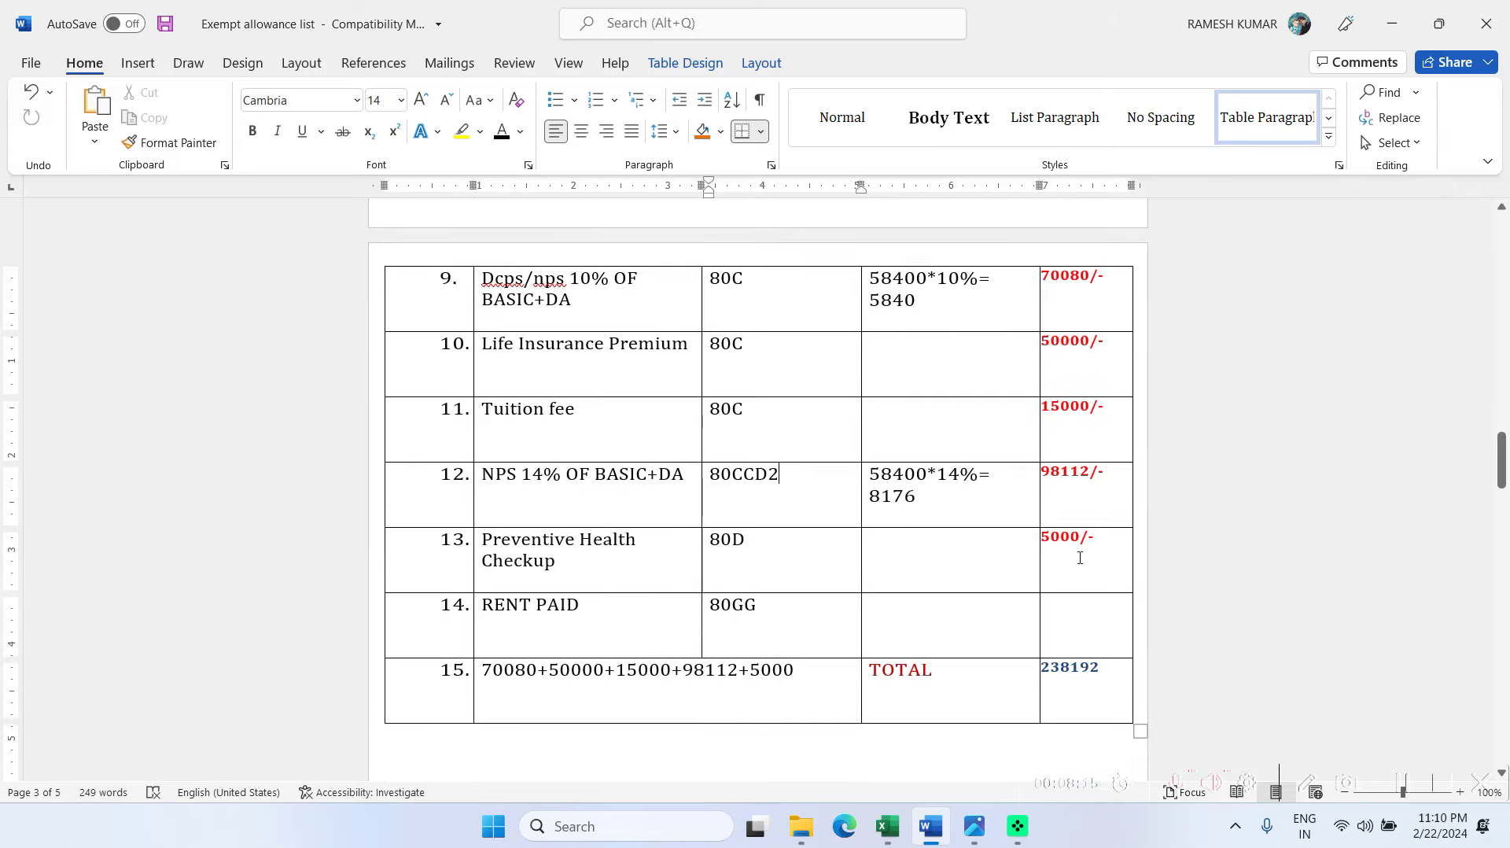
click(887, 826)
click(206, 577)
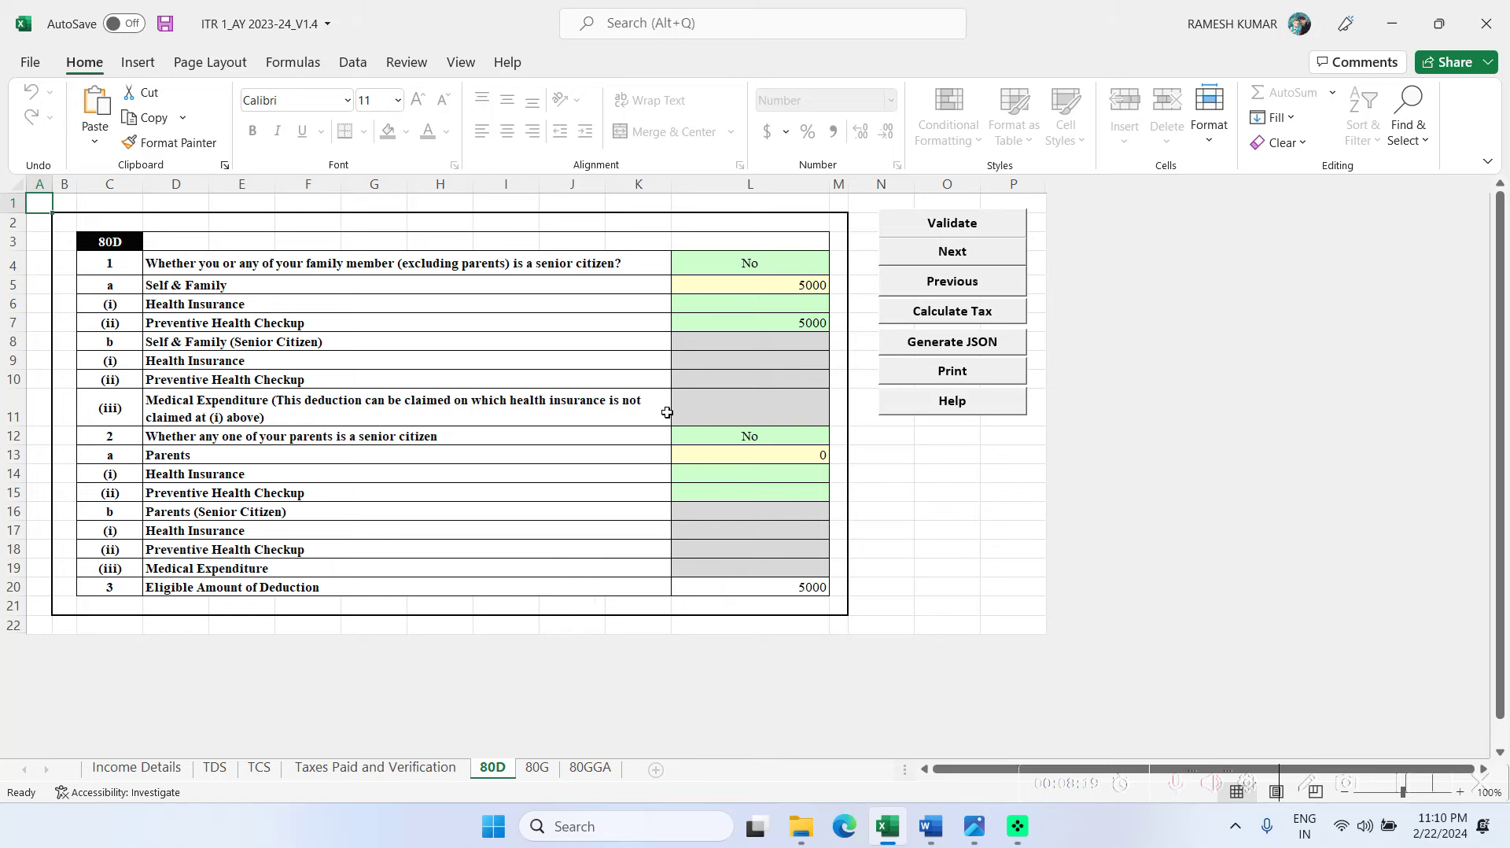
click(799, 329)
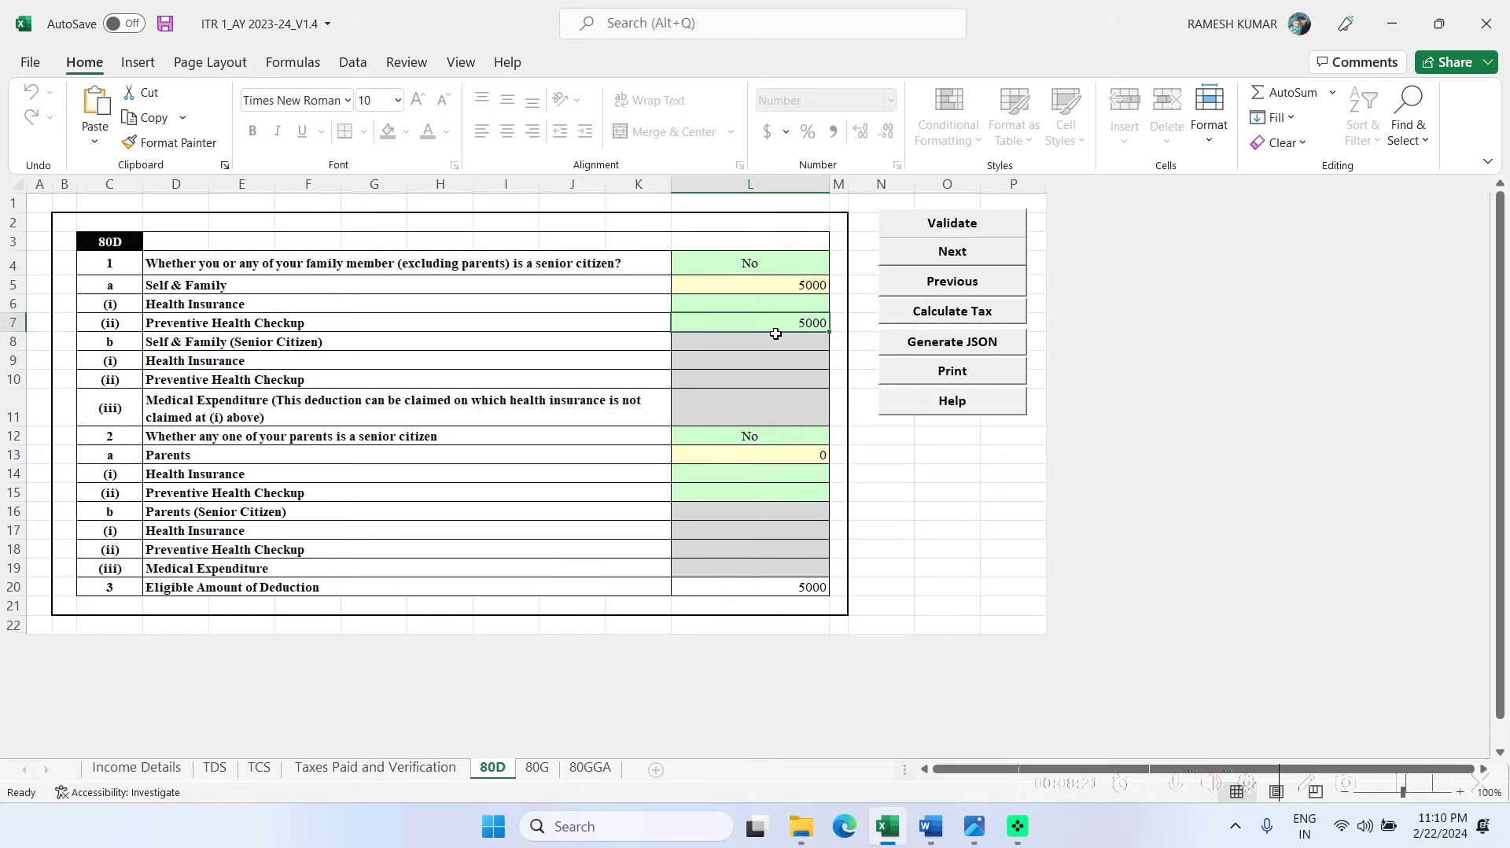
Return to the Income Details sheet and review the Part C deductions down to Total Deductions and Total Income.
click(136, 767)
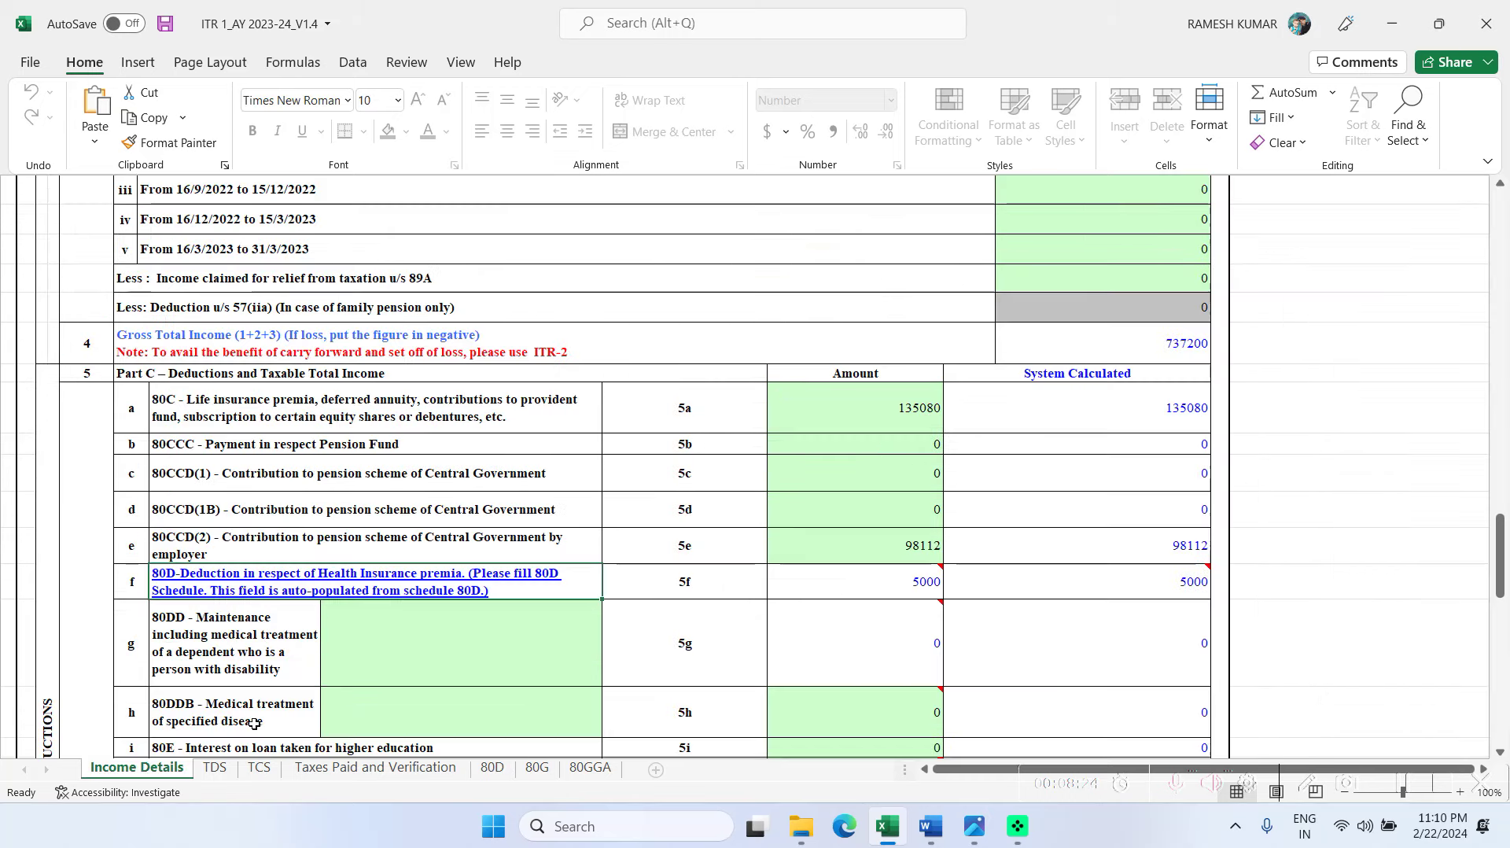
scroll(1019, 466, down, 1)
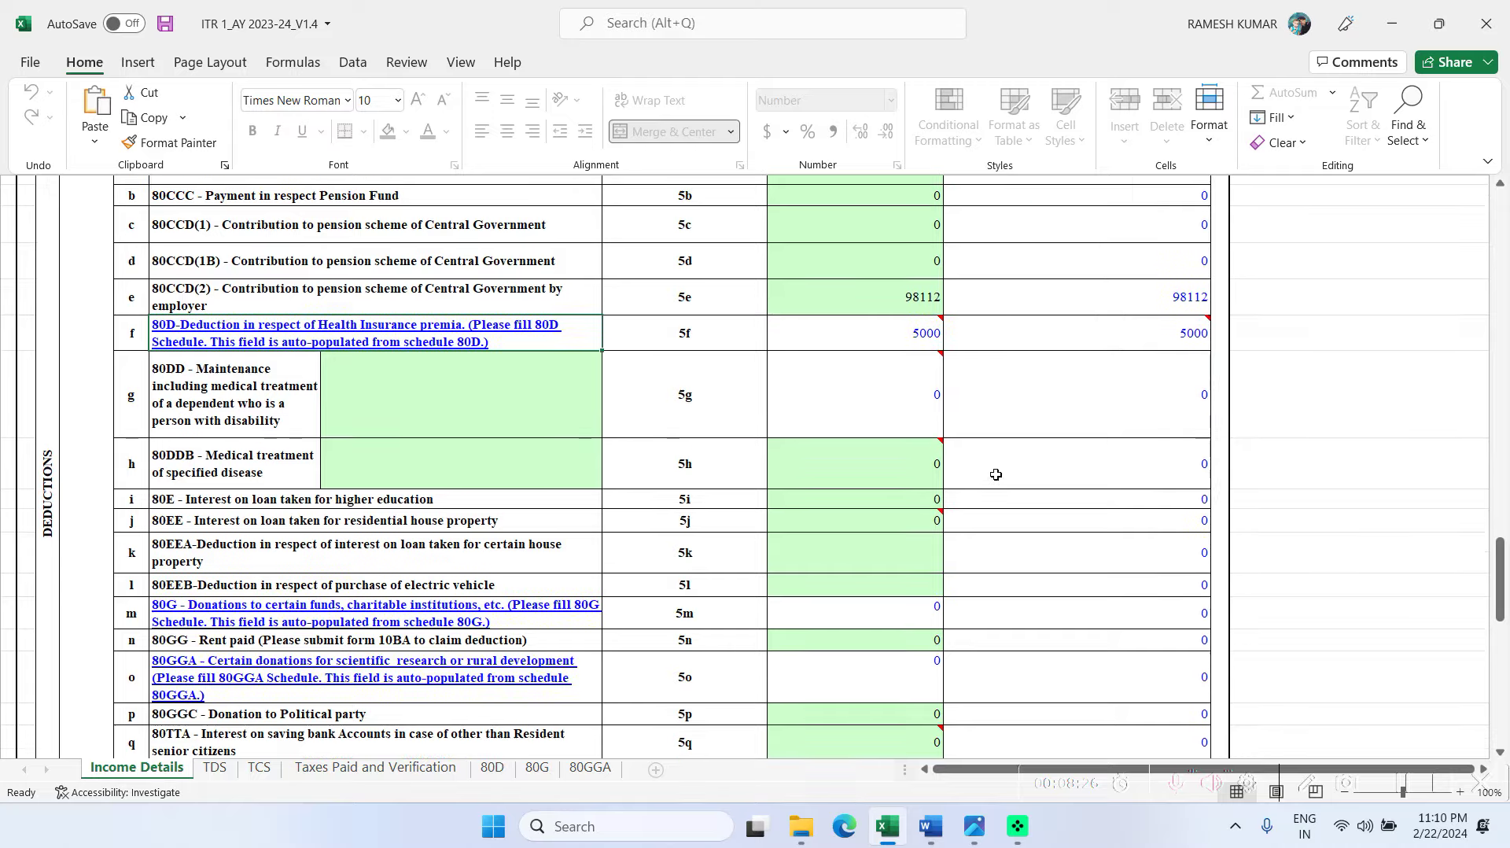
scroll(853, 482, up, 2)
scroll(732, 509, down, 5)
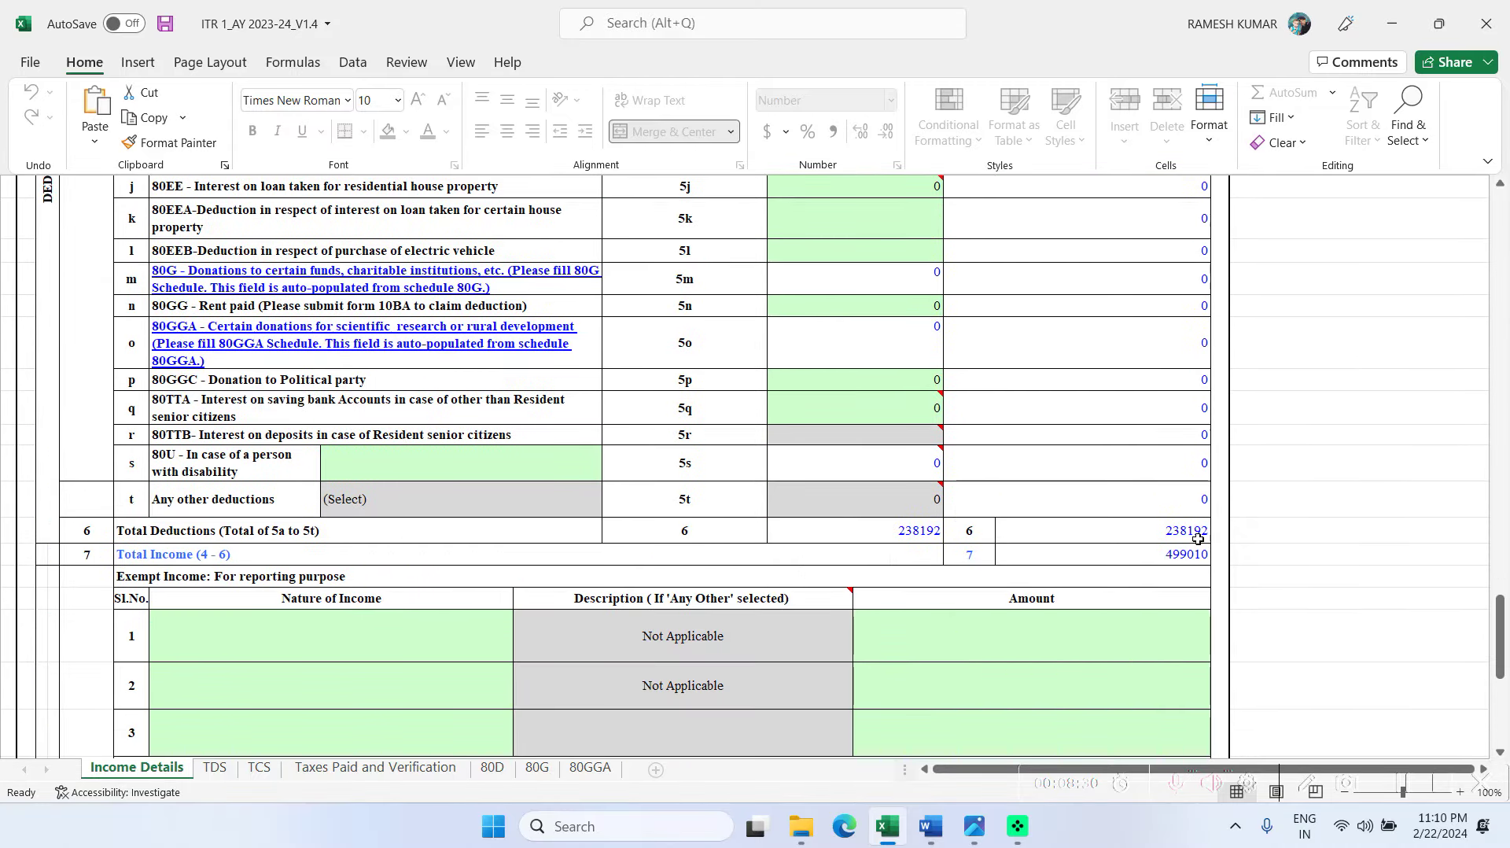
Calculate the tax for the return from the Income Details sheet.
scroll(1097, 513, up, 12)
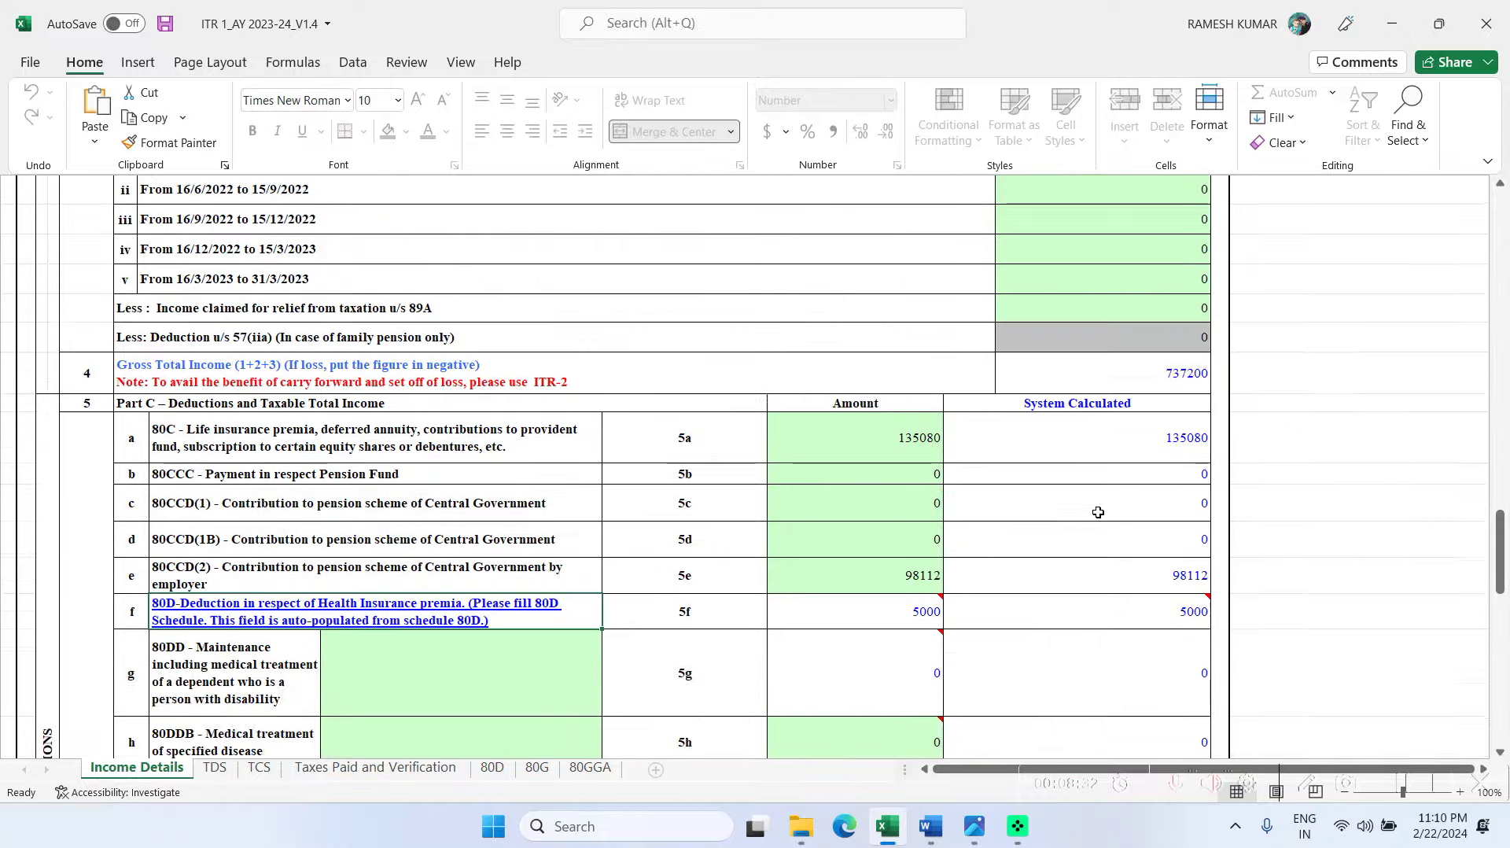
scroll(1074, 492, up, 7)
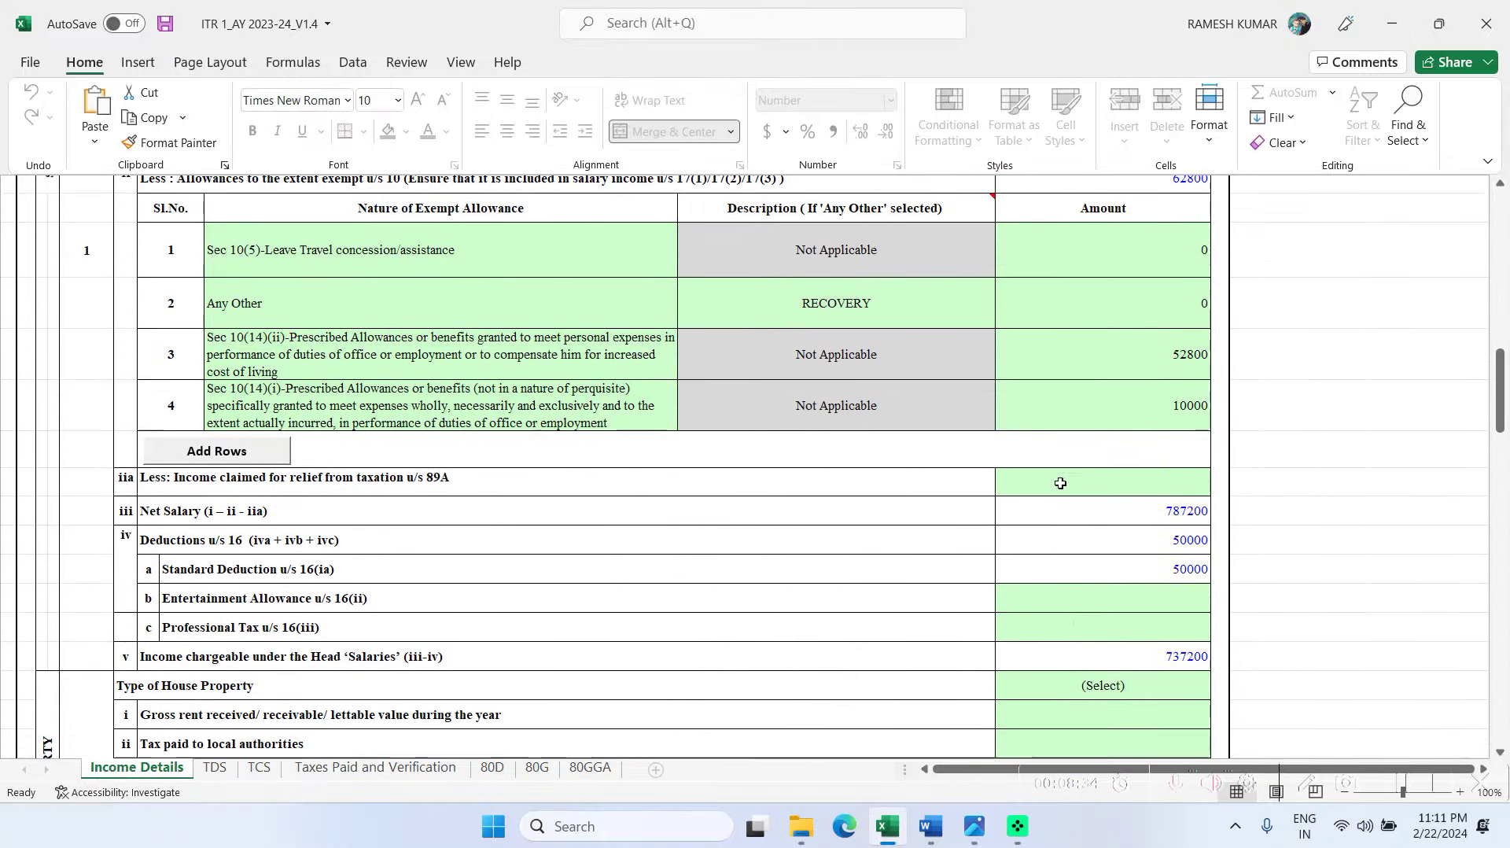
scroll(699, 483, up, 2)
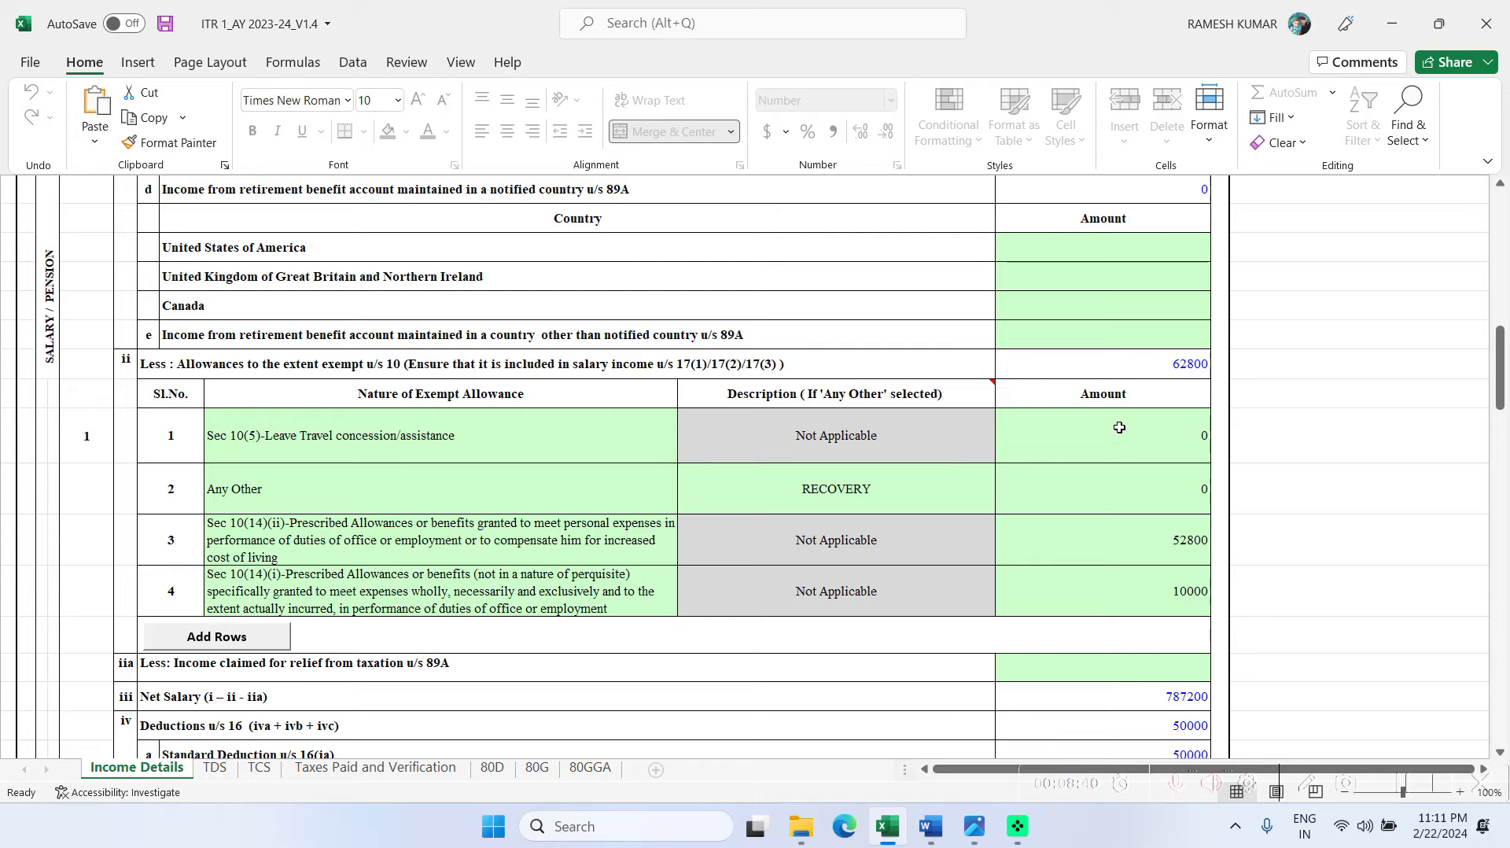
scroll(1120, 428, up, 4)
scroll(1120, 427, up, 10)
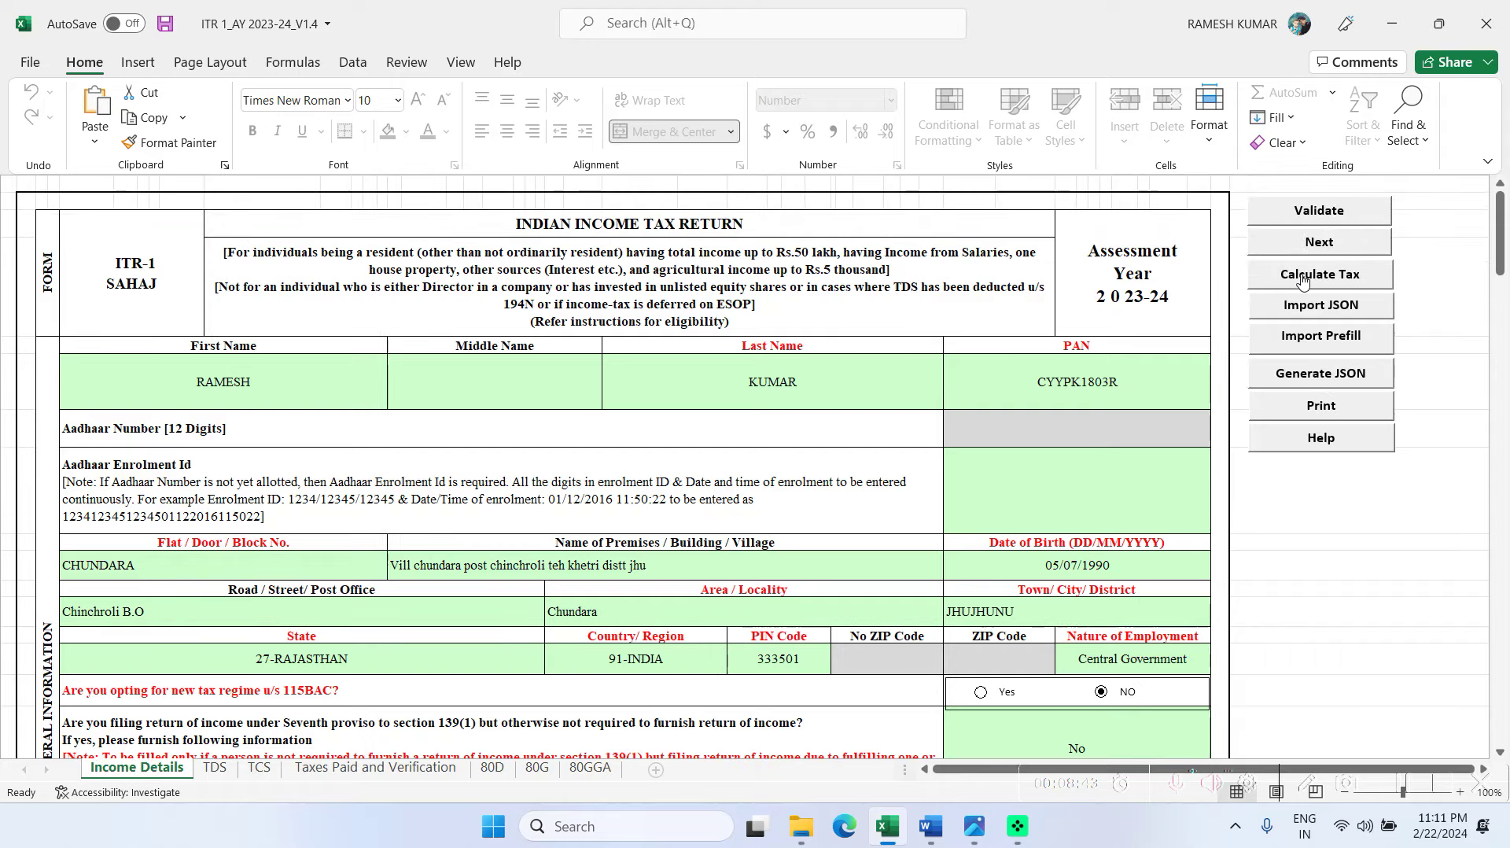
click(1303, 277)
scroll(936, 421, down, 4)
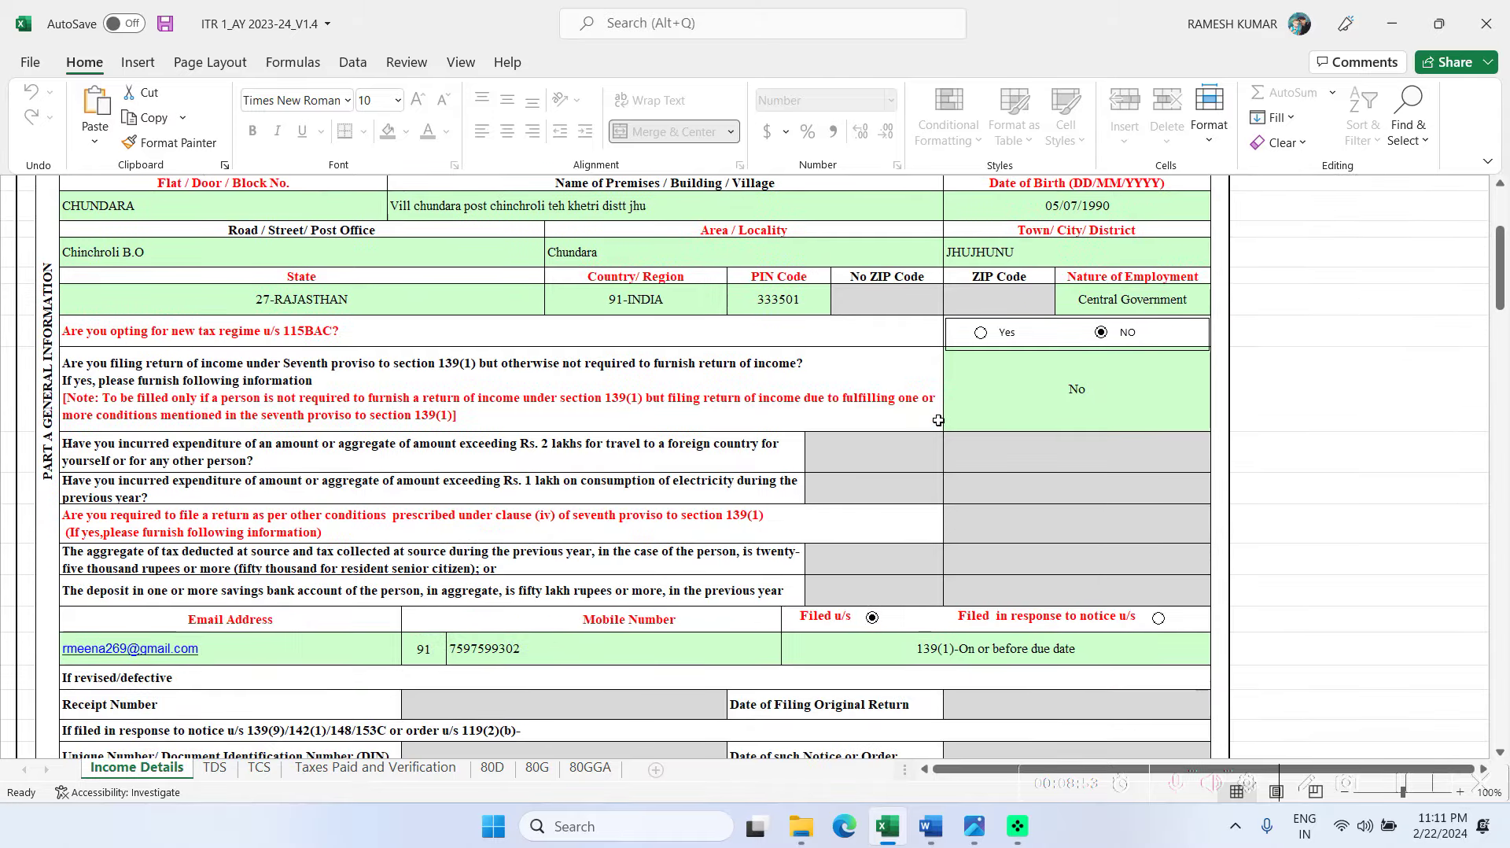
Open the TDS sheet, acknowledge its verification alert, and select the Income chargeable under Salaries amount in the first TDS1 row.
scroll(938, 421, down, 1)
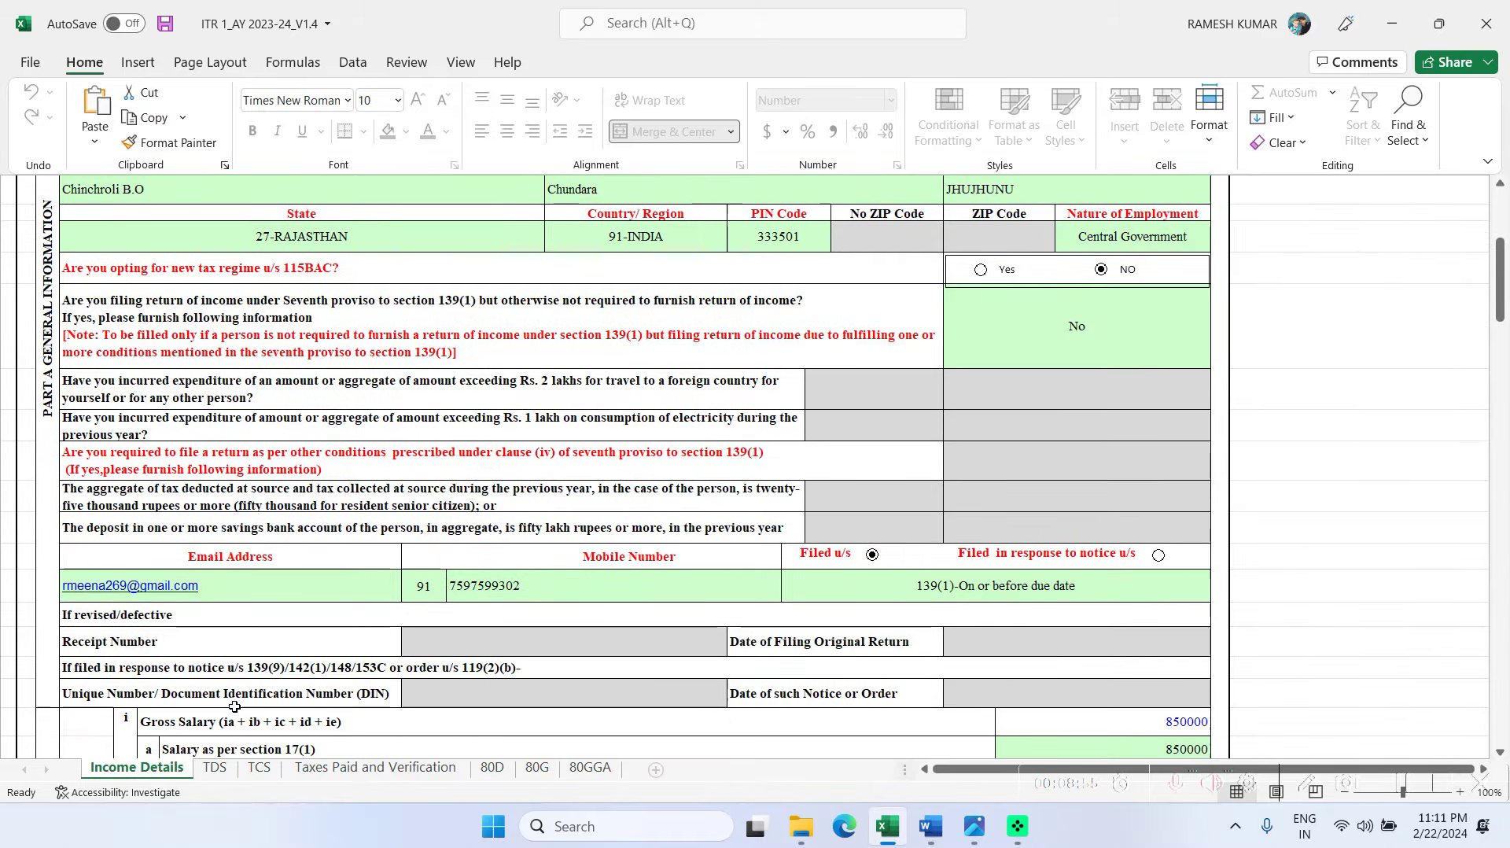
click(214, 769)
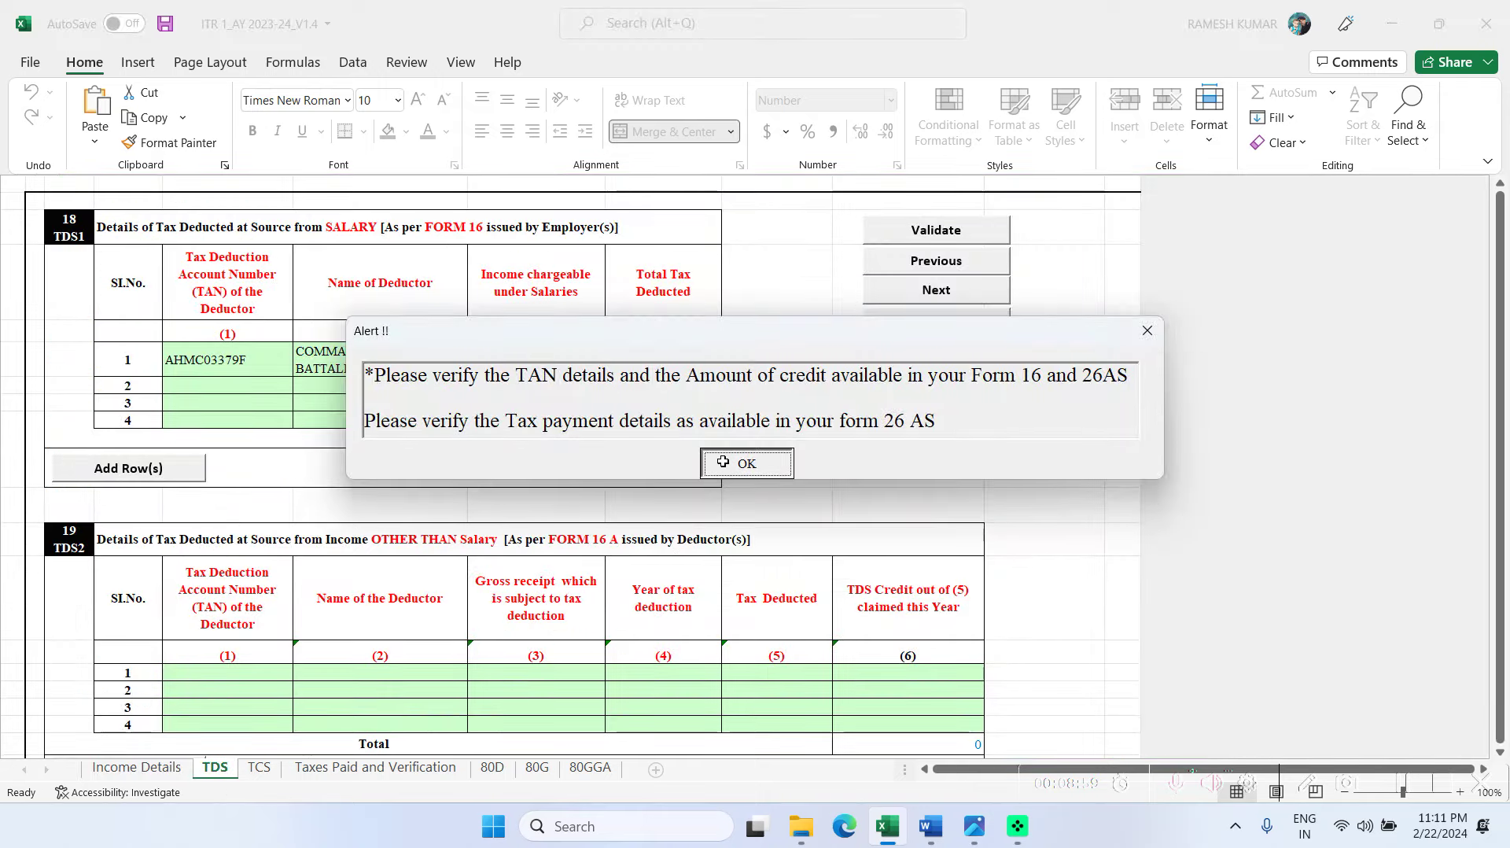
click(743, 462)
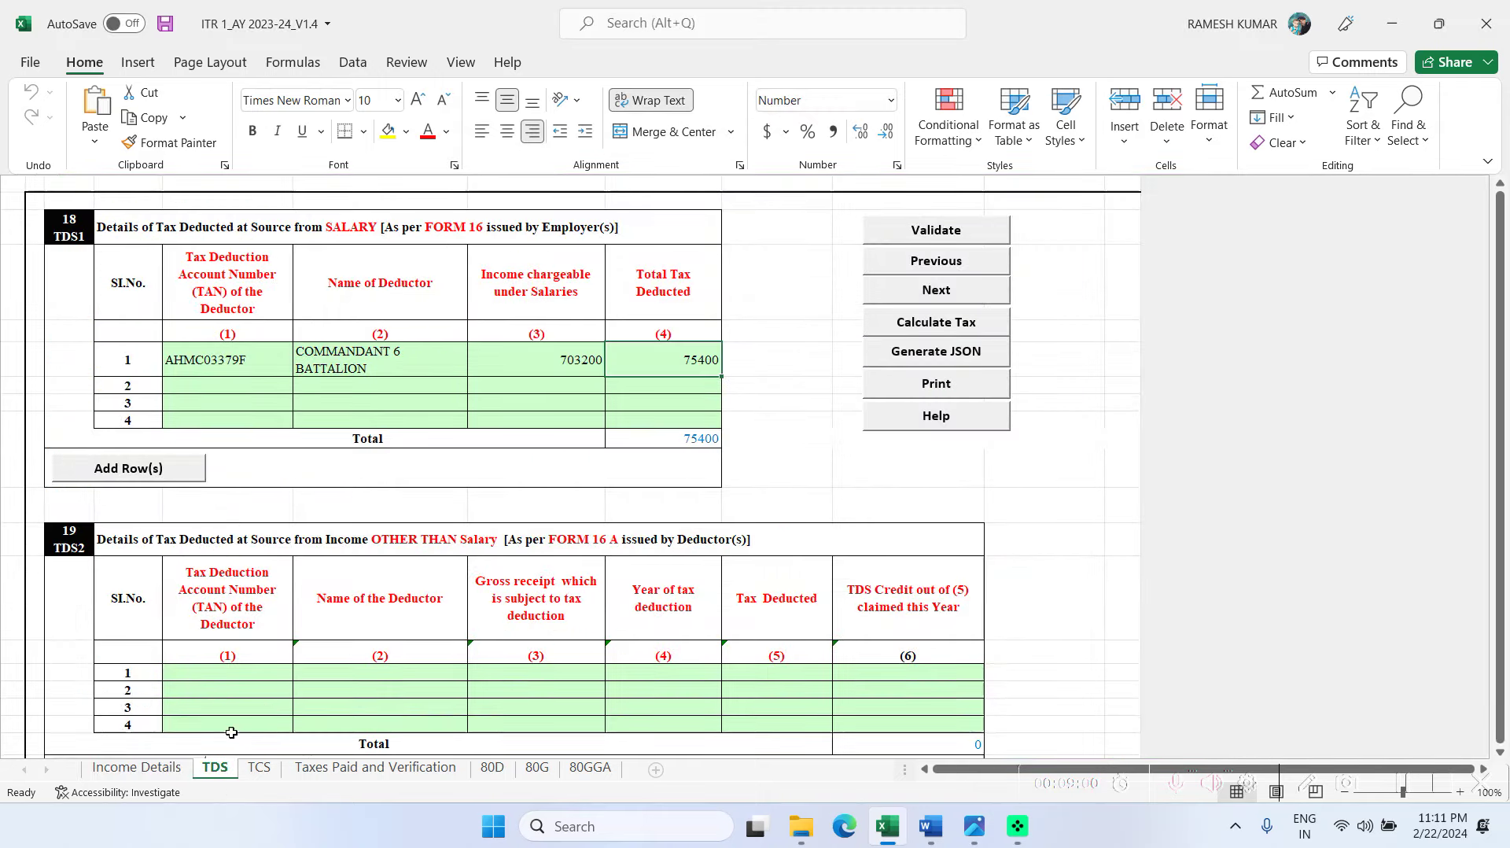
click(137, 767)
click(215, 768)
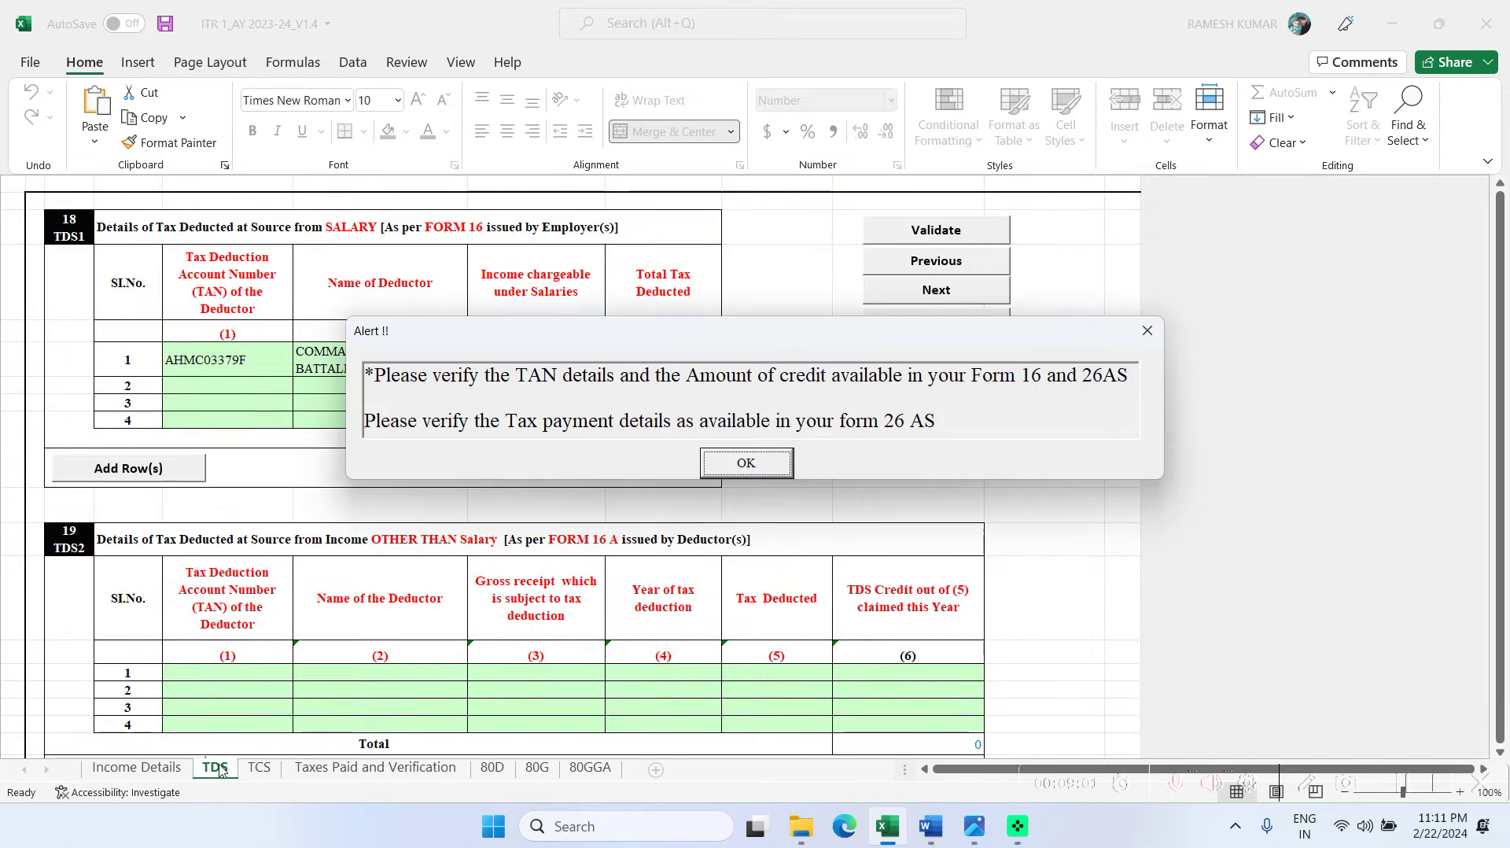
click(748, 462)
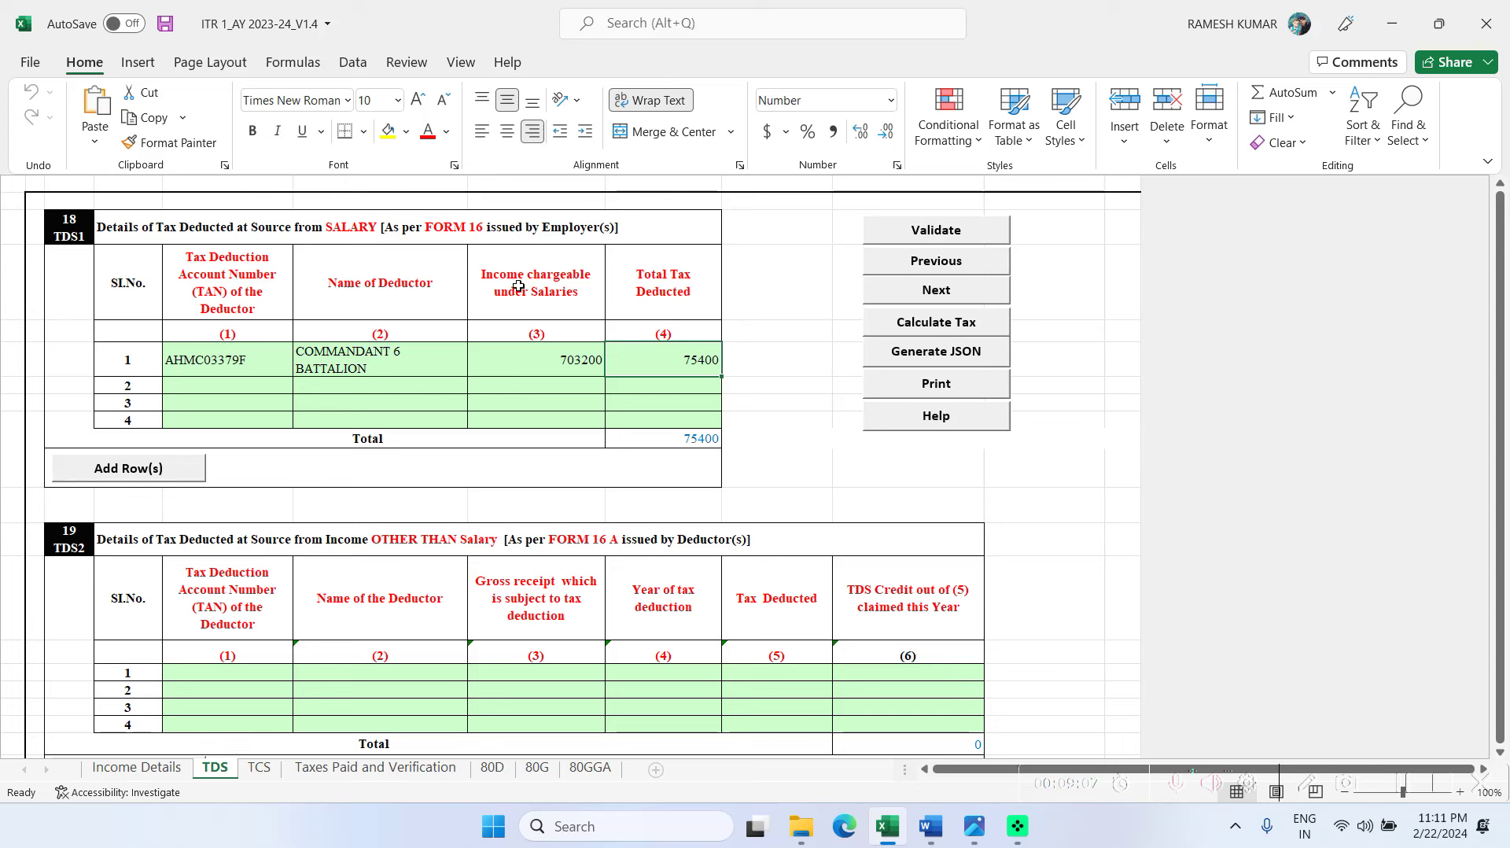
click(573, 359)
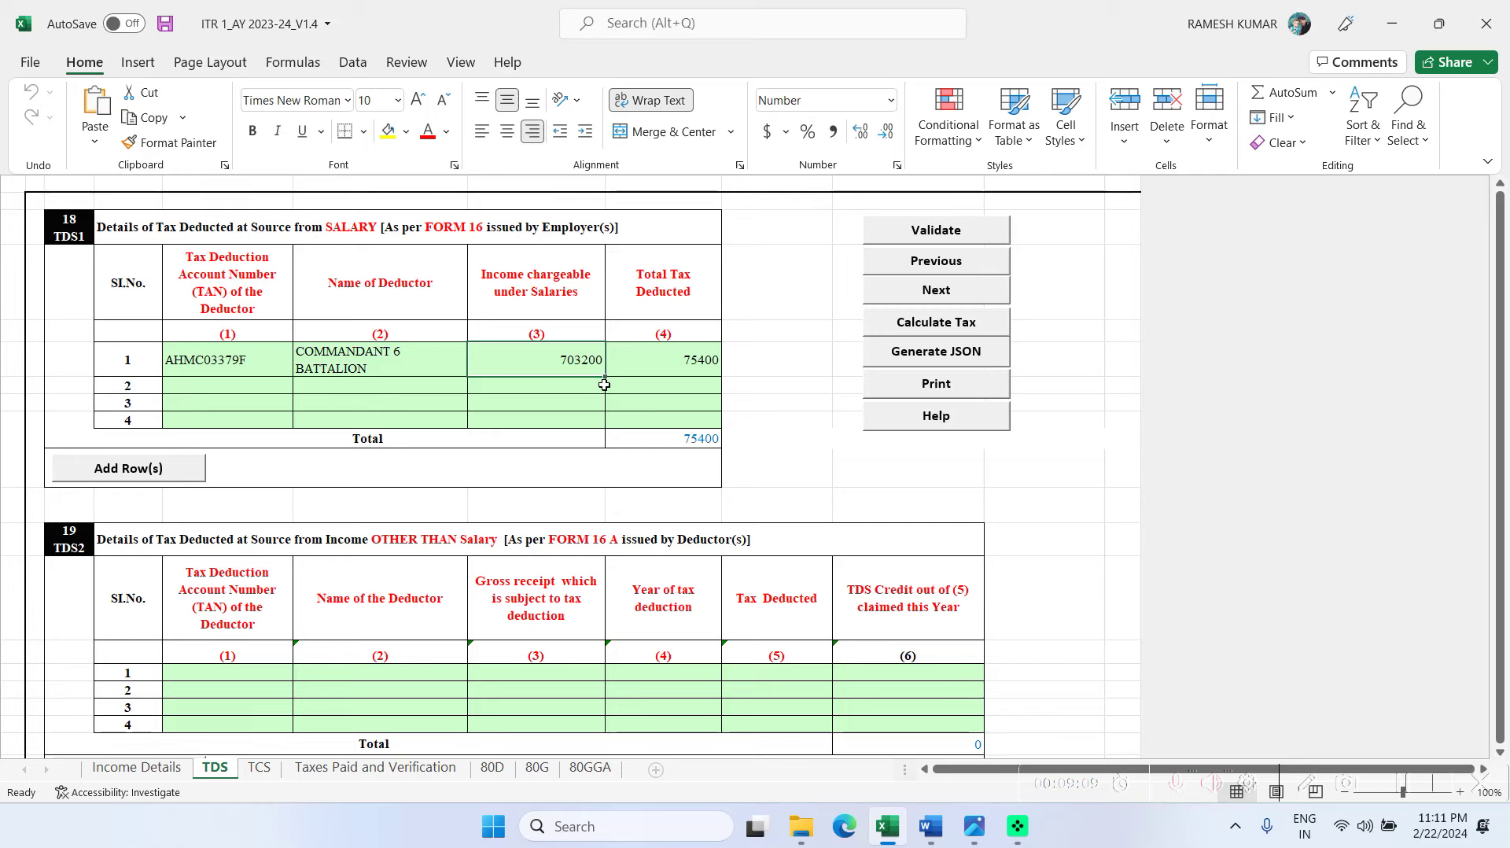
Return to the Income Details sheet and look up the Income chargeable under the Head 'Salaries' amount.
click(138, 768)
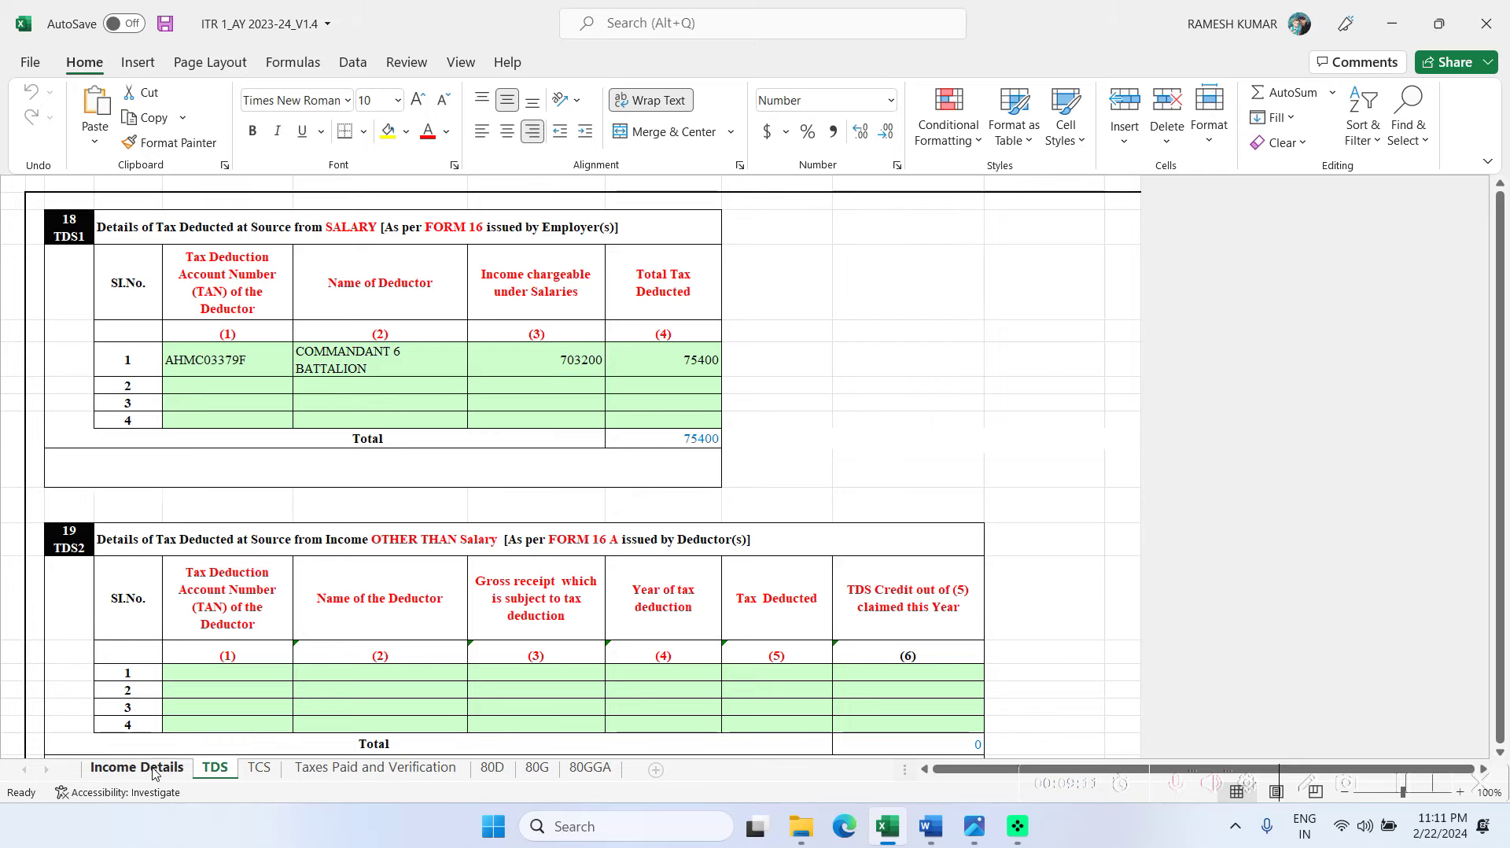
scroll(657, 561, up, 5)
scroll(657, 561, up, 1)
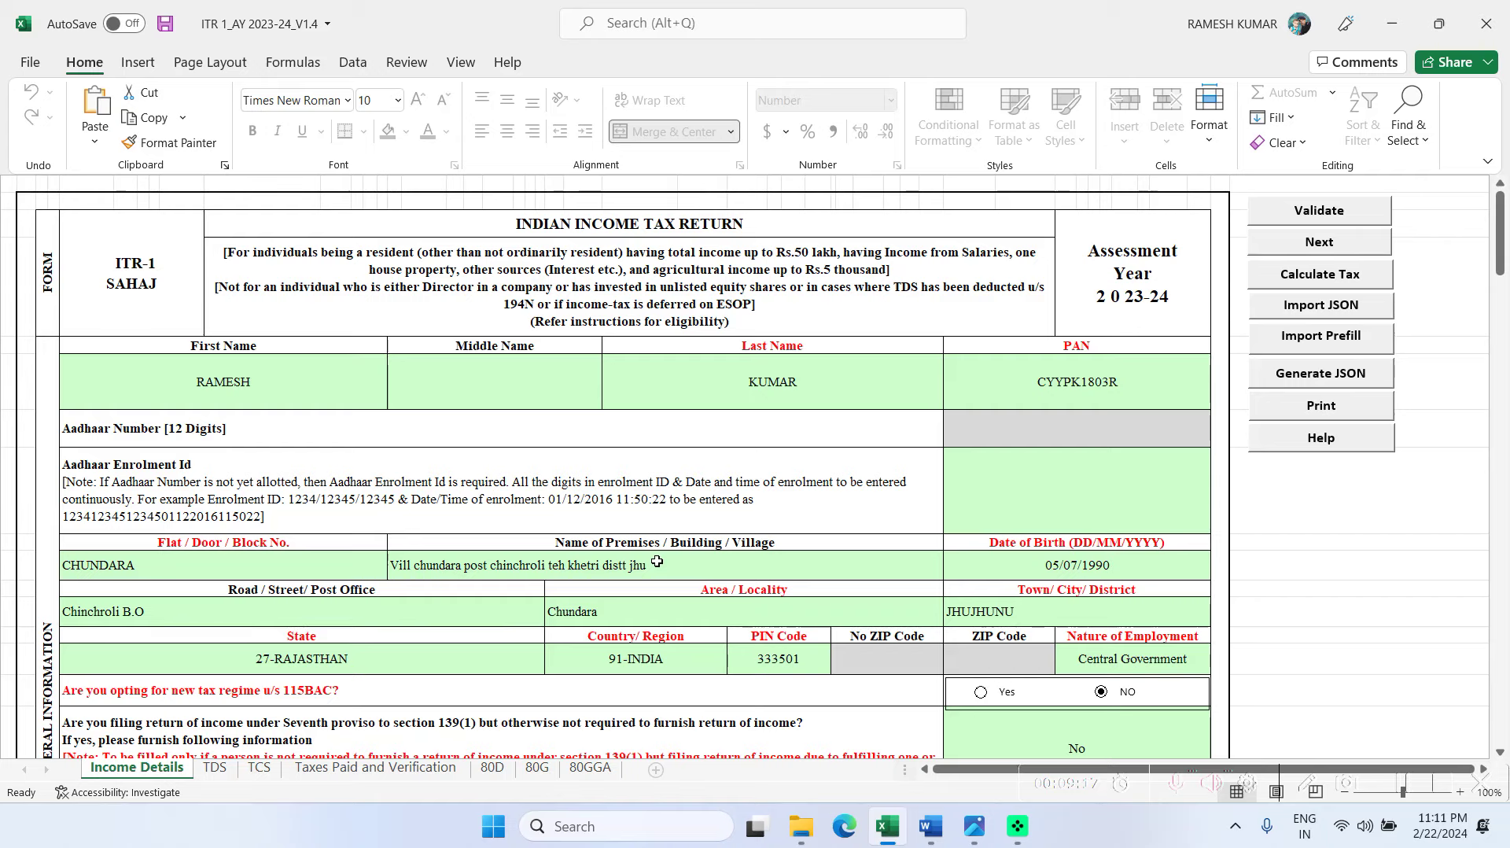
scroll(674, 501, down, 10)
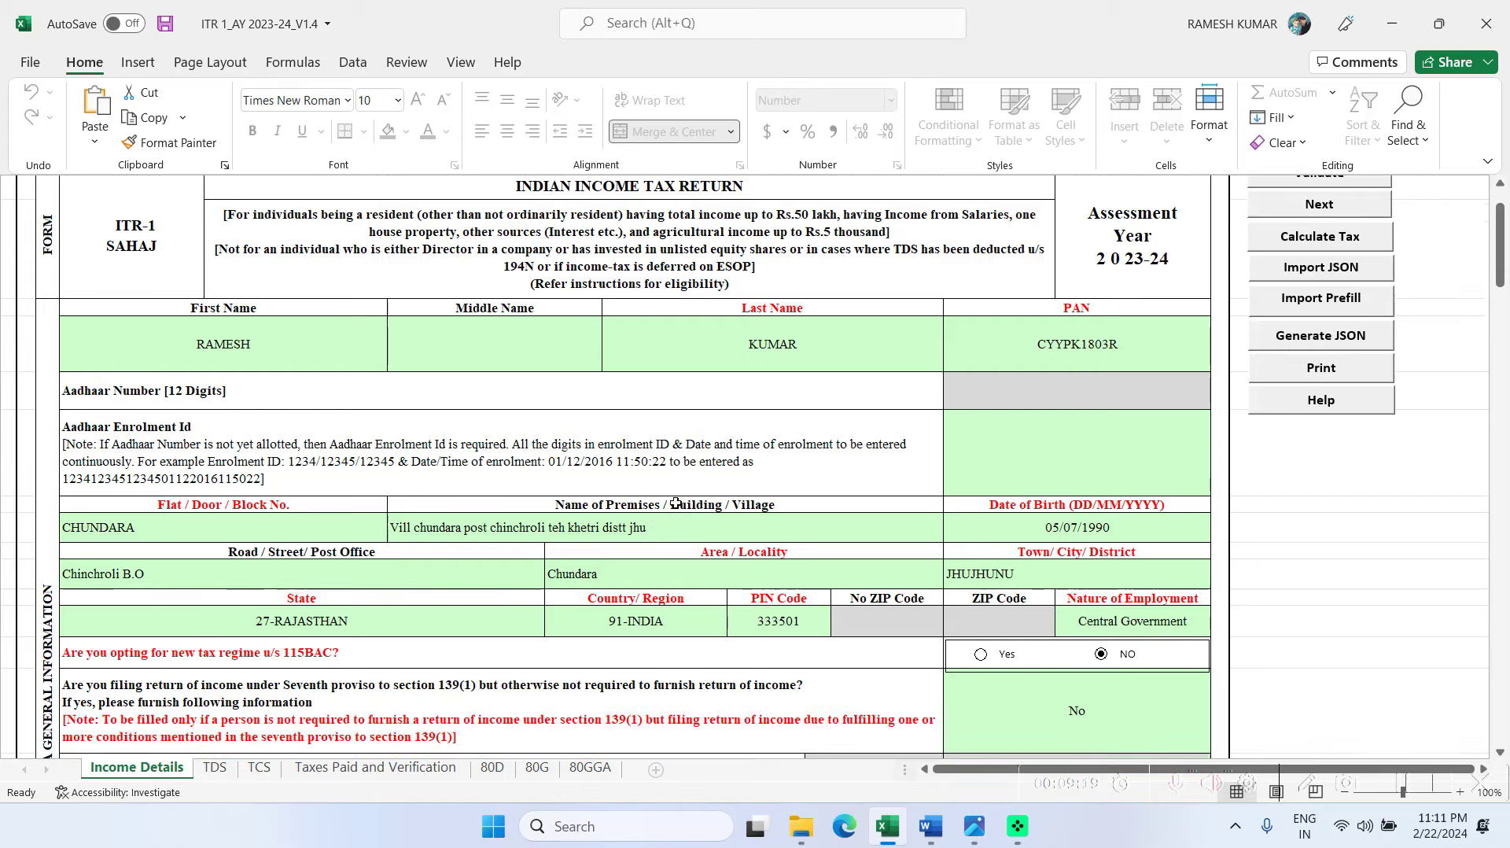
scroll(391, 582, down, 6)
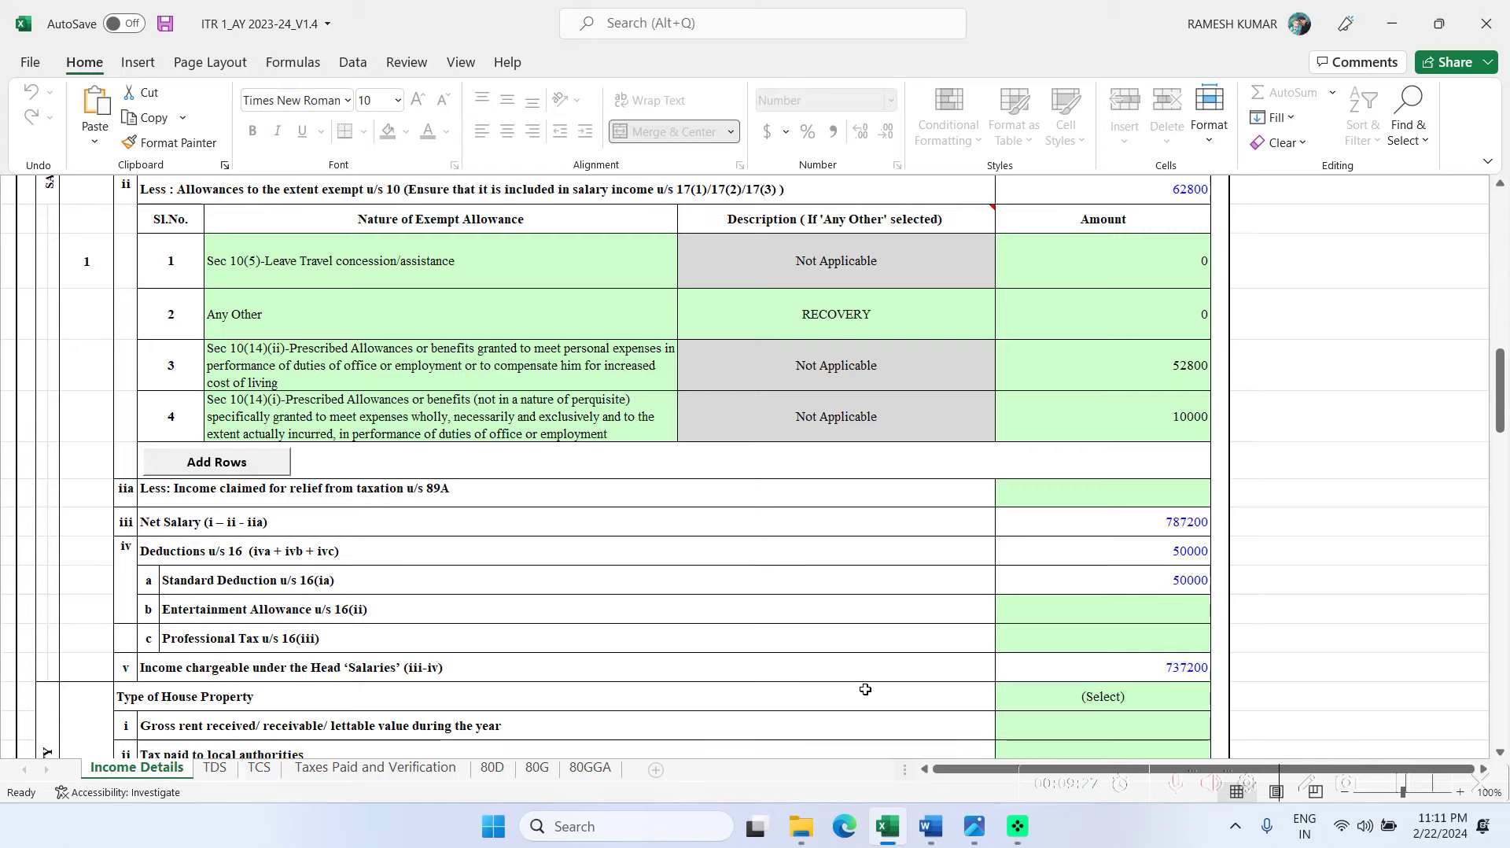
Set the first TDS1 row's Income chargeable under Salaries to 737200 on the TDS sheet, acknowledging the verification alert.
click(214, 768)
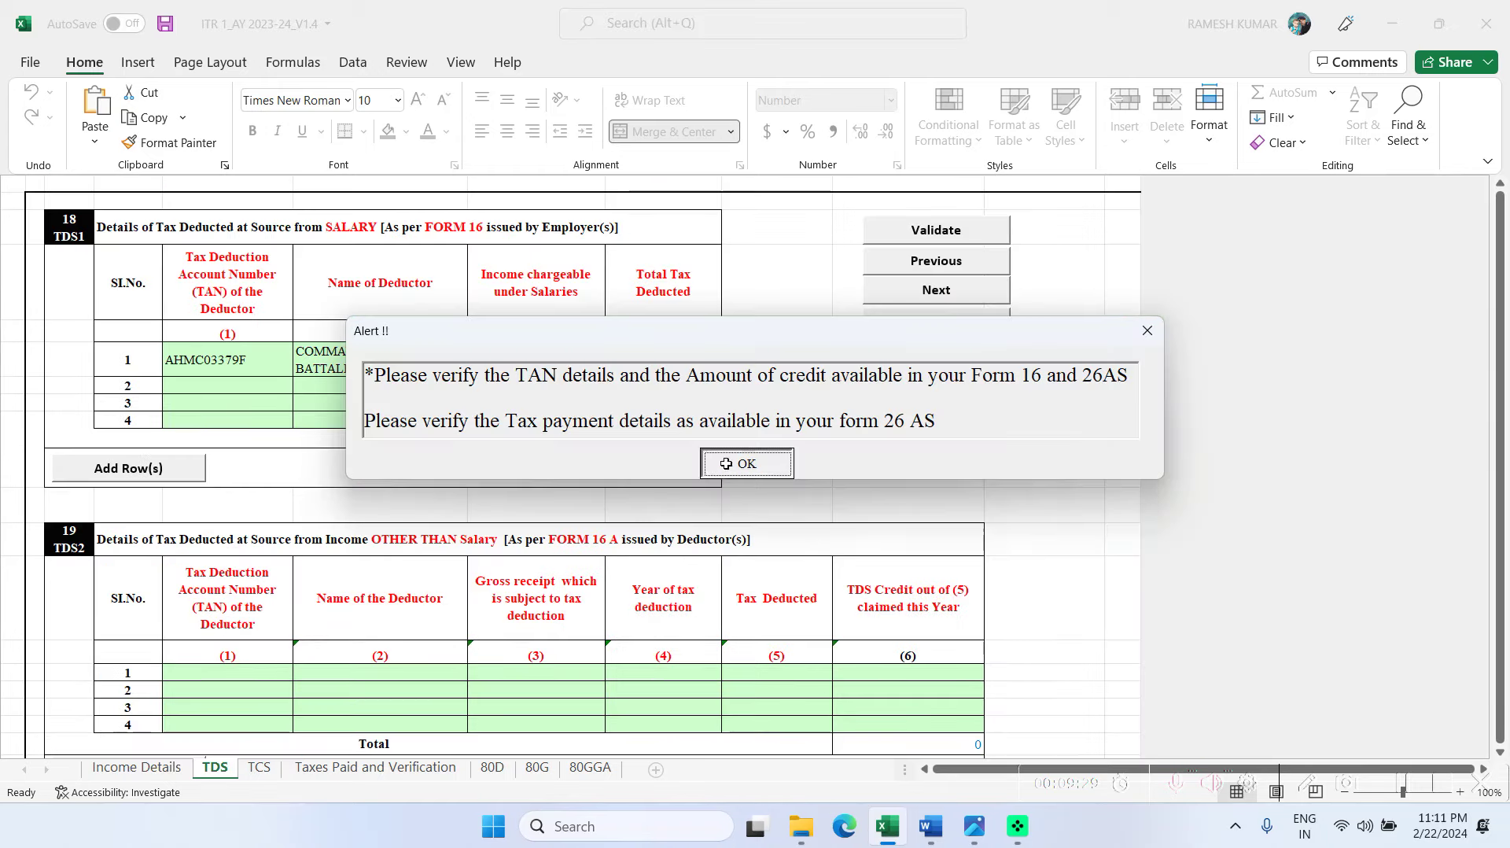
click(725, 464)
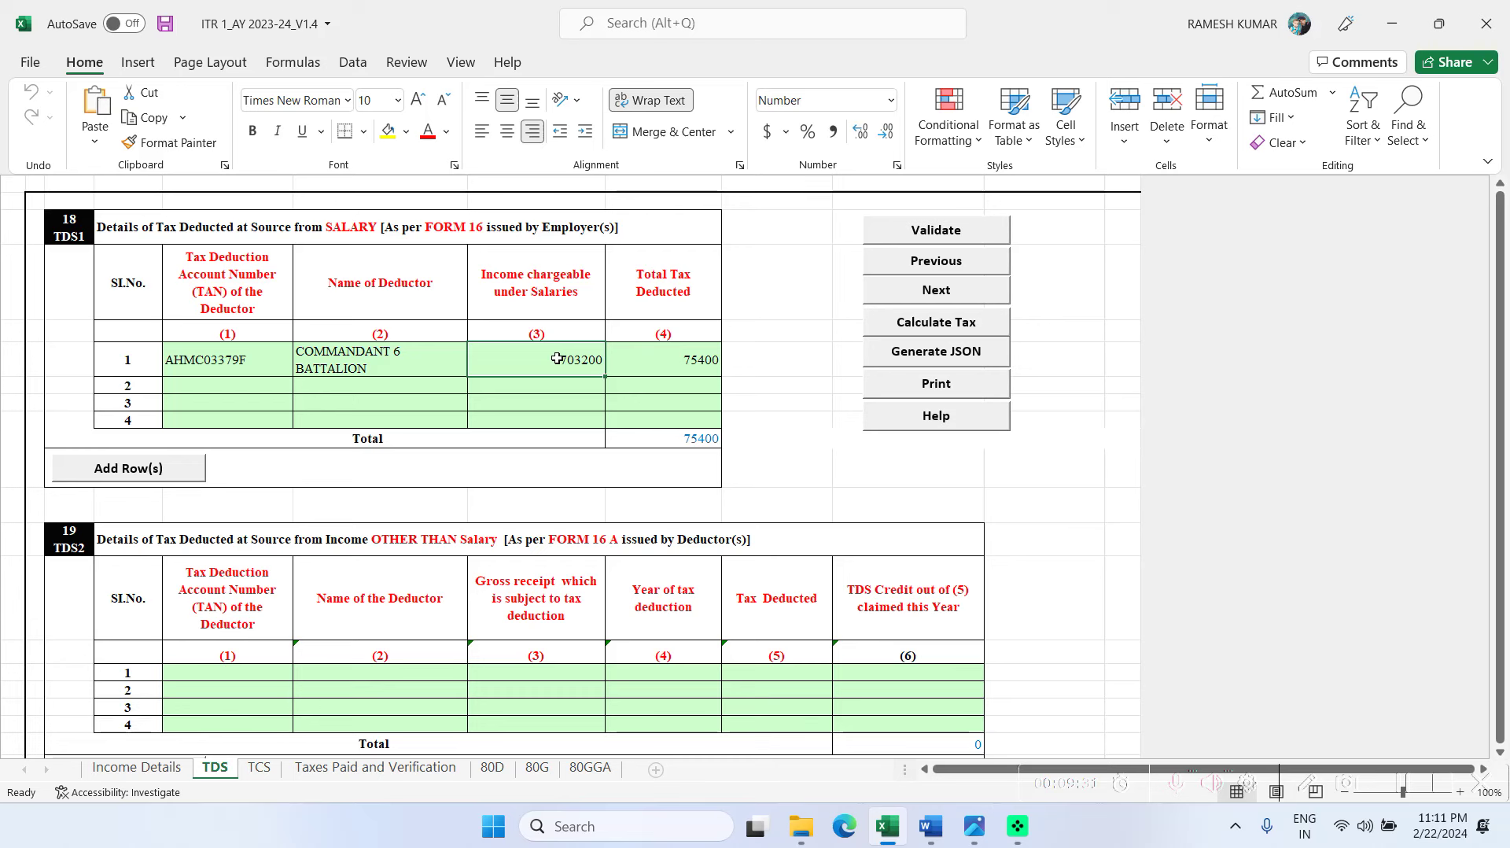
text(737200)
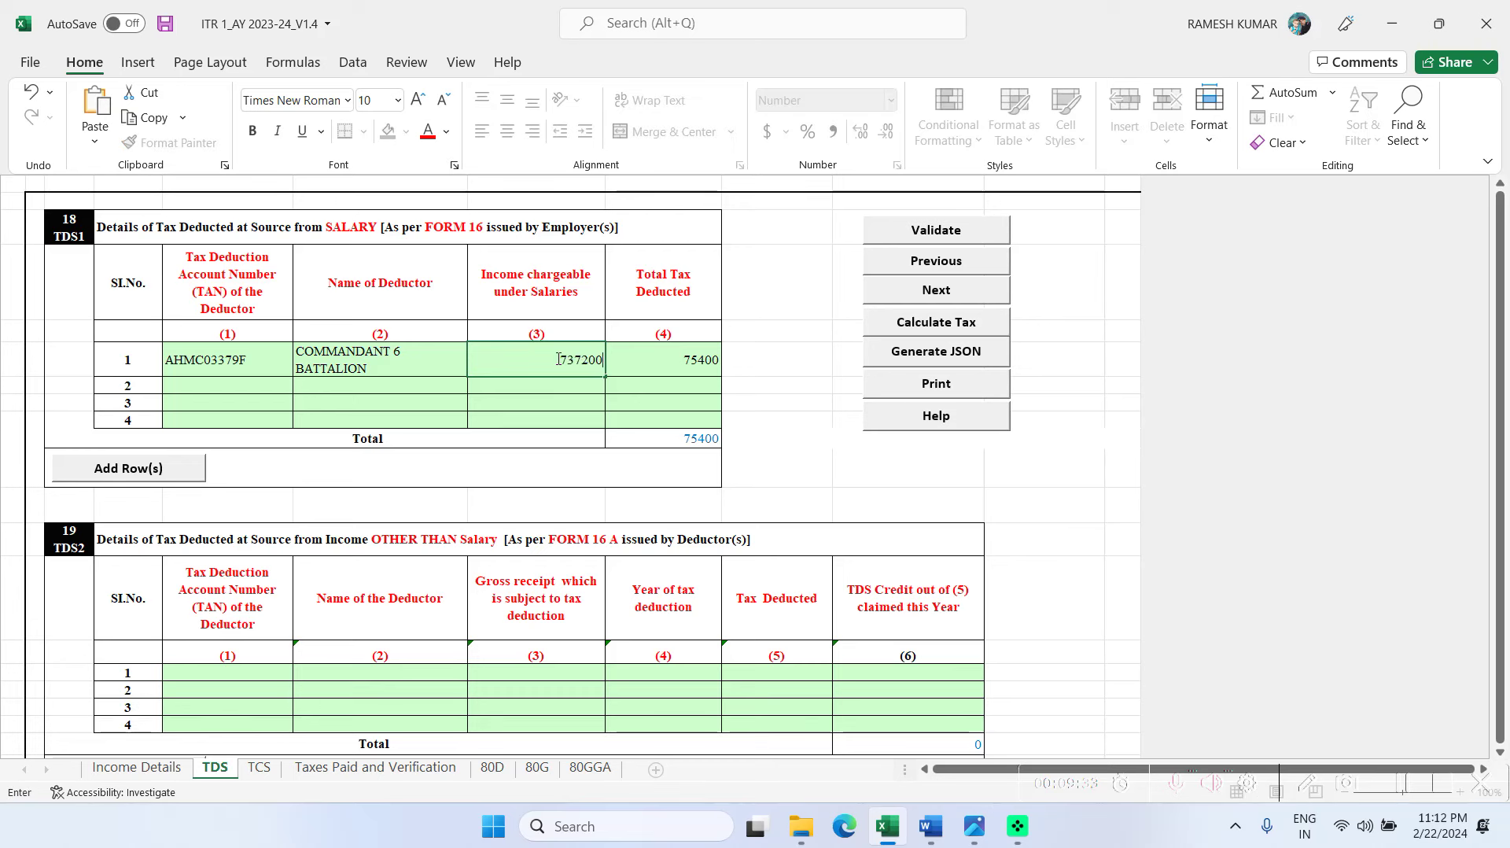
click(683, 368)
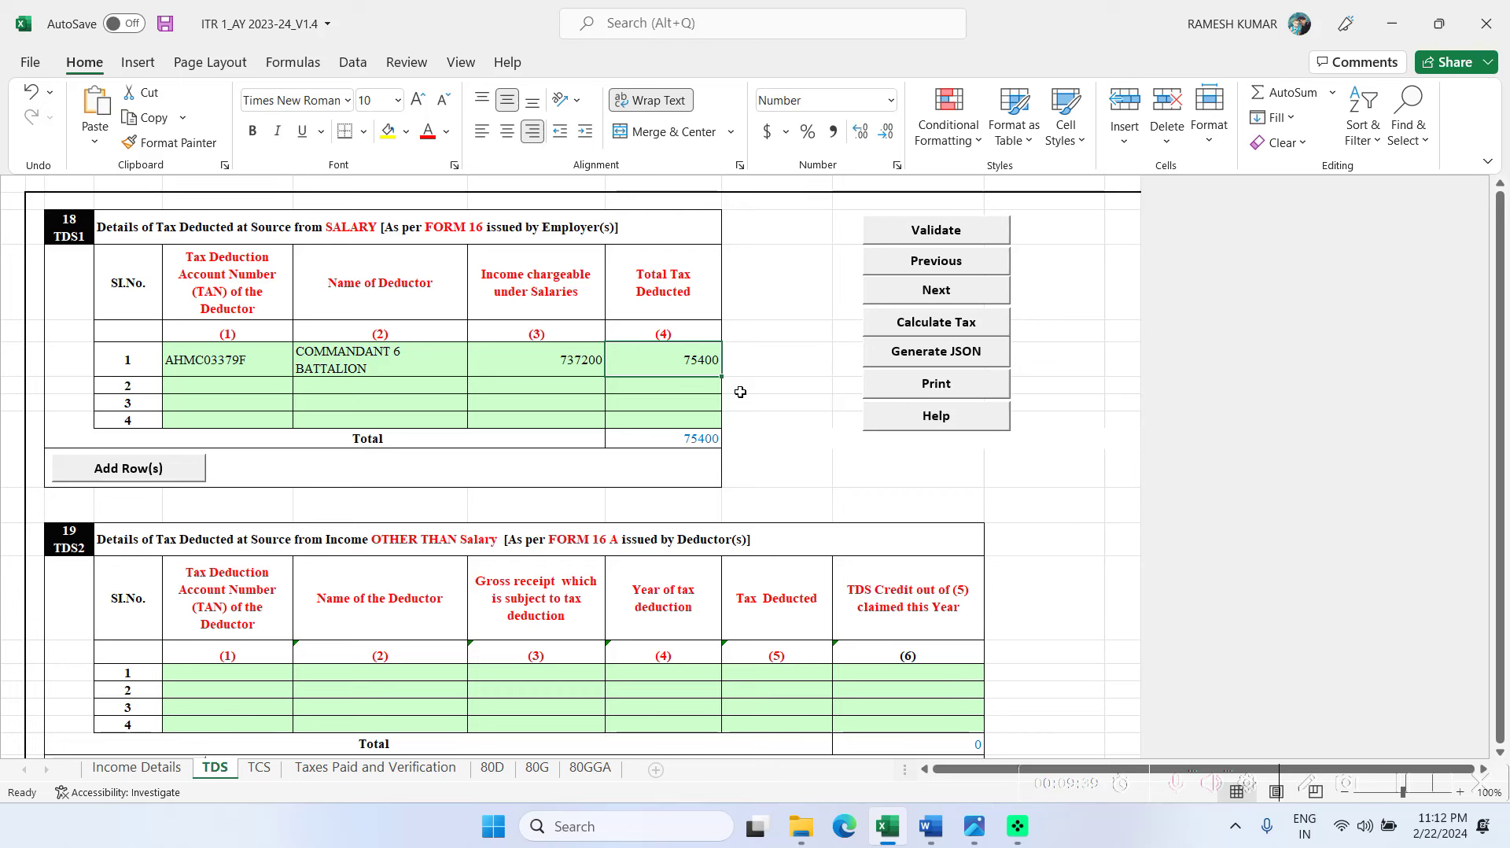
Recalculate the tax for the return from the Income Details sheet.
click(136, 767)
scroll(959, 431, up, 5)
scroll(959, 431, up, 10)
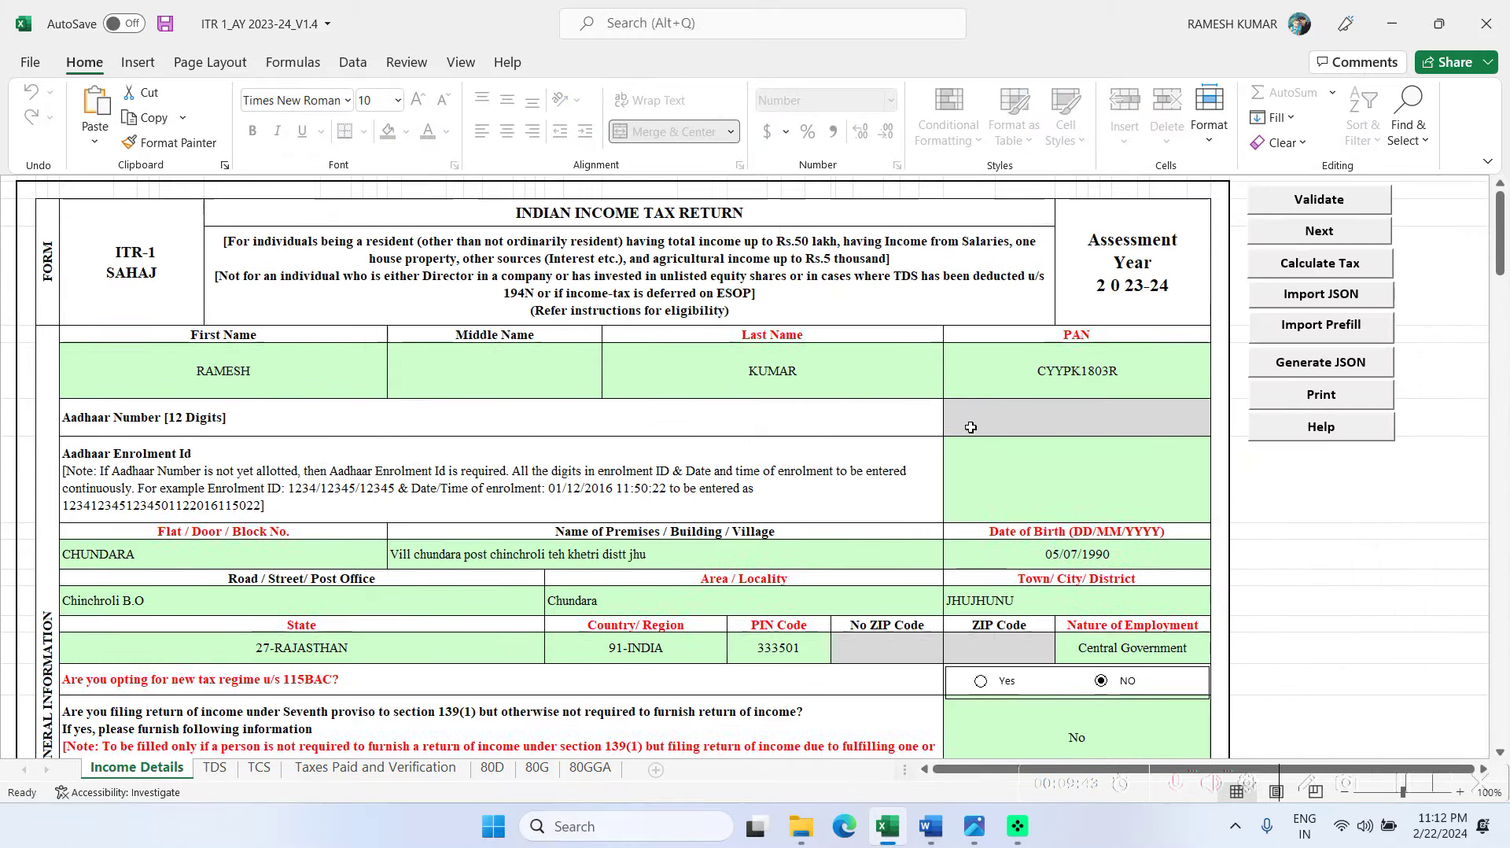
click(1313, 275)
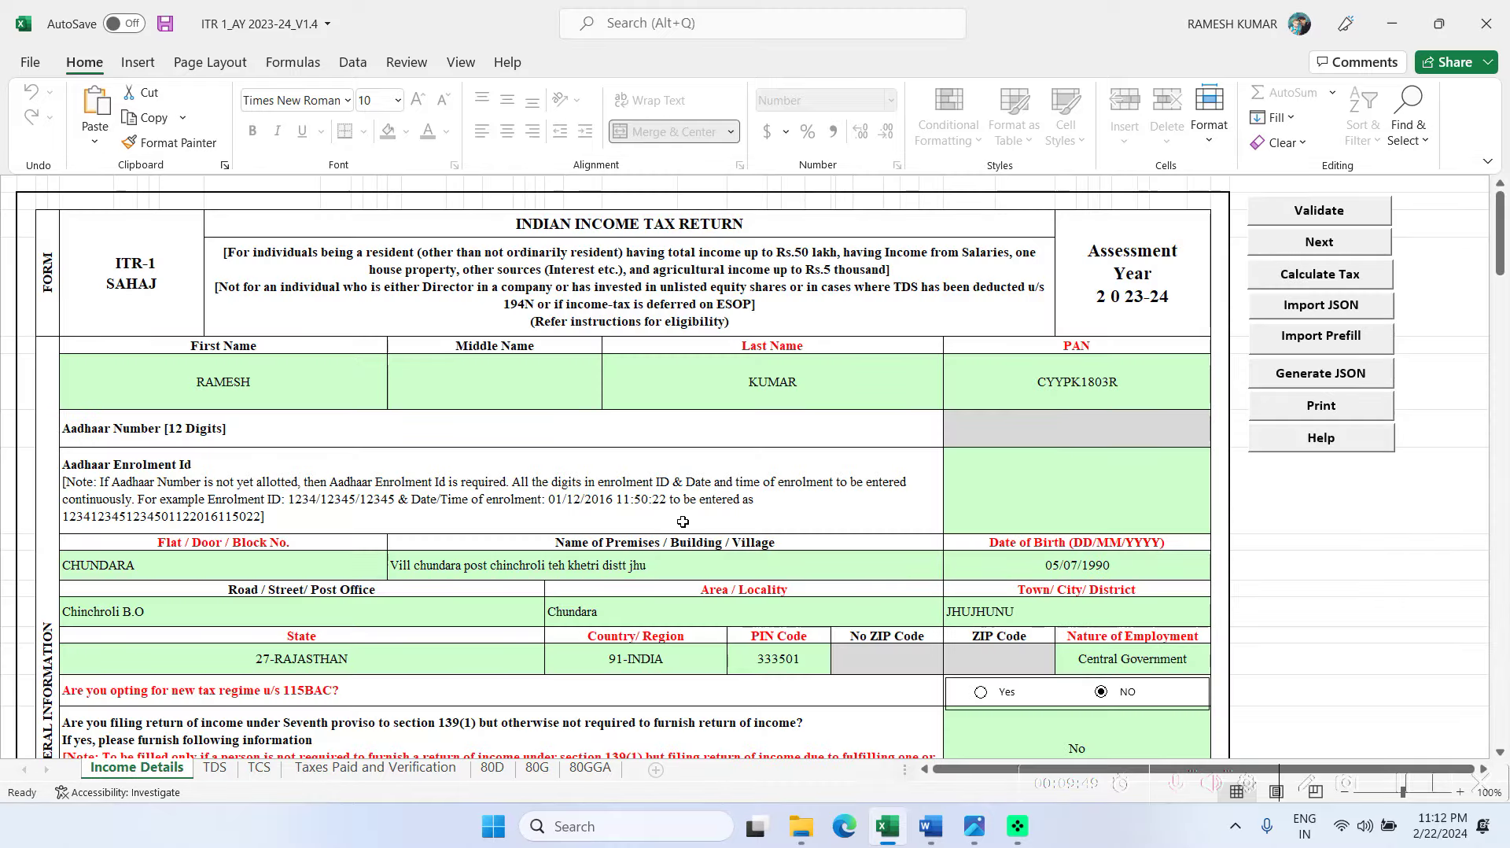
Review the salary section from Gross Salary through the exempt allowances and standard deduction to the income chargeable under Salaries.
scroll(790, 475, down, 5)
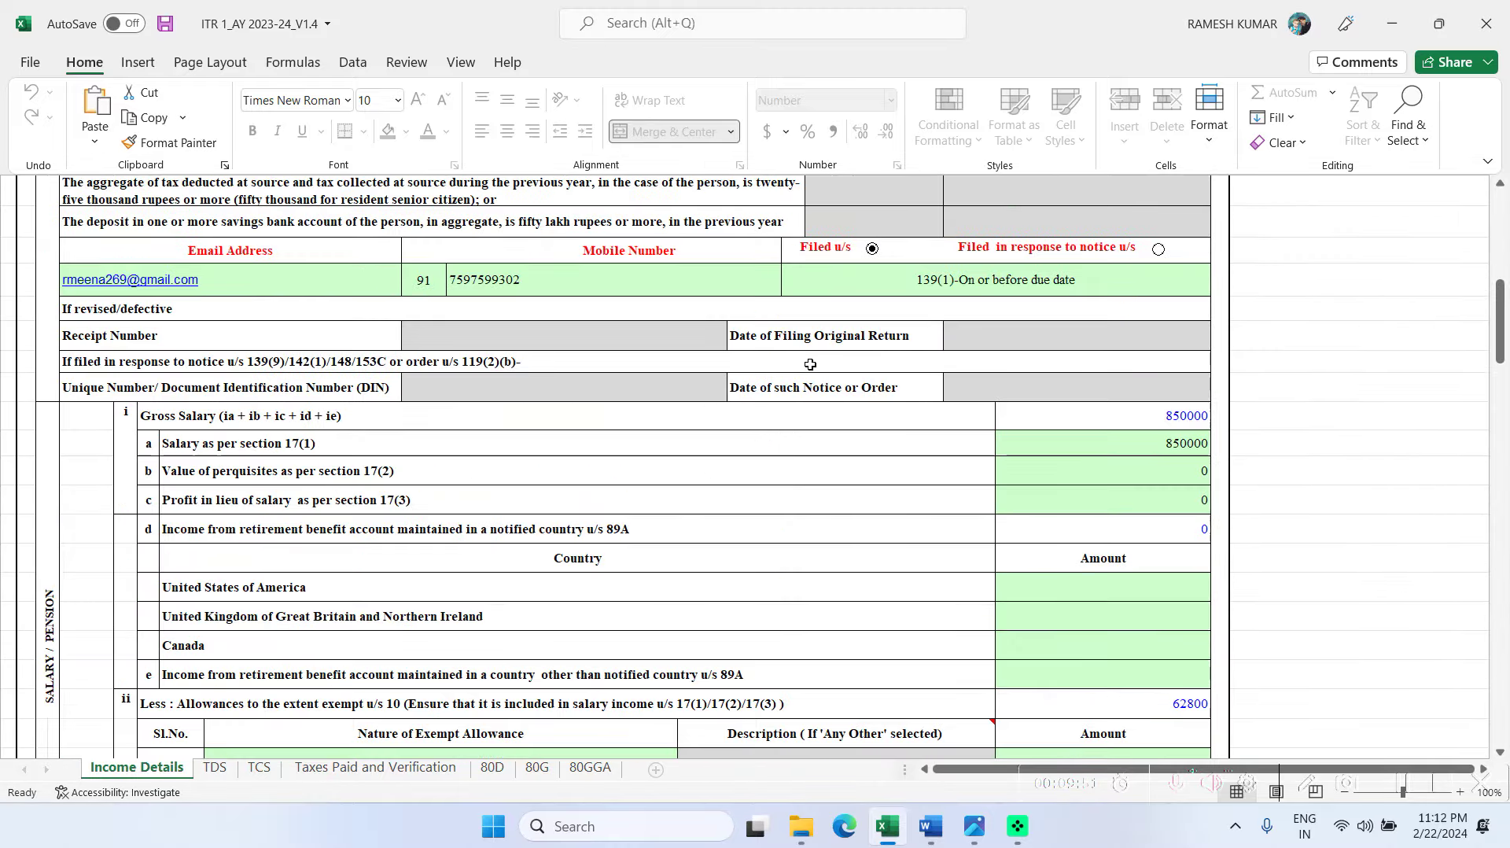
scroll(791, 385, down, 10)
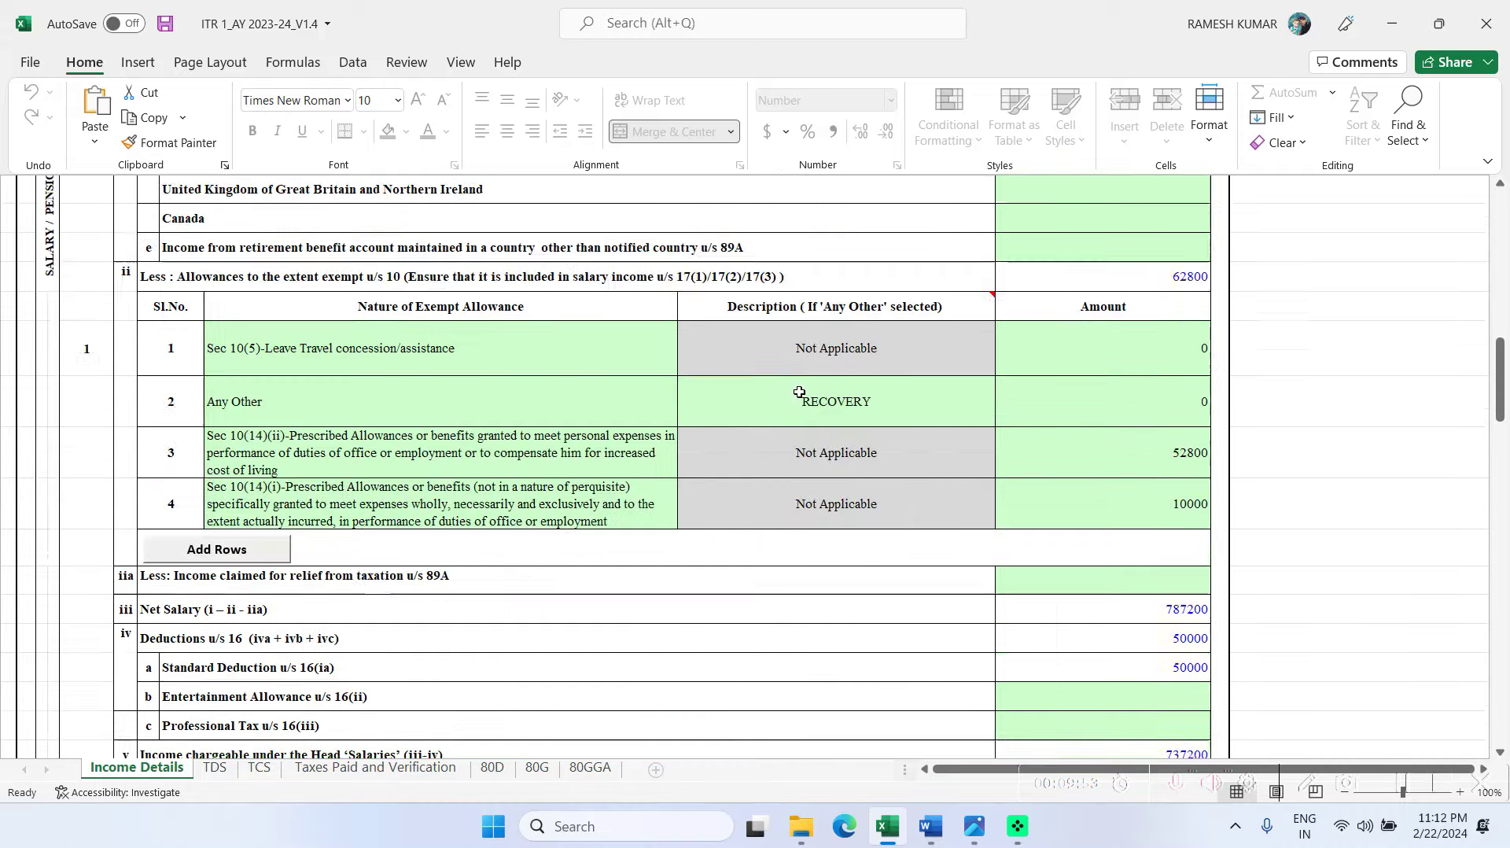
scroll(1045, 381, up, 8)
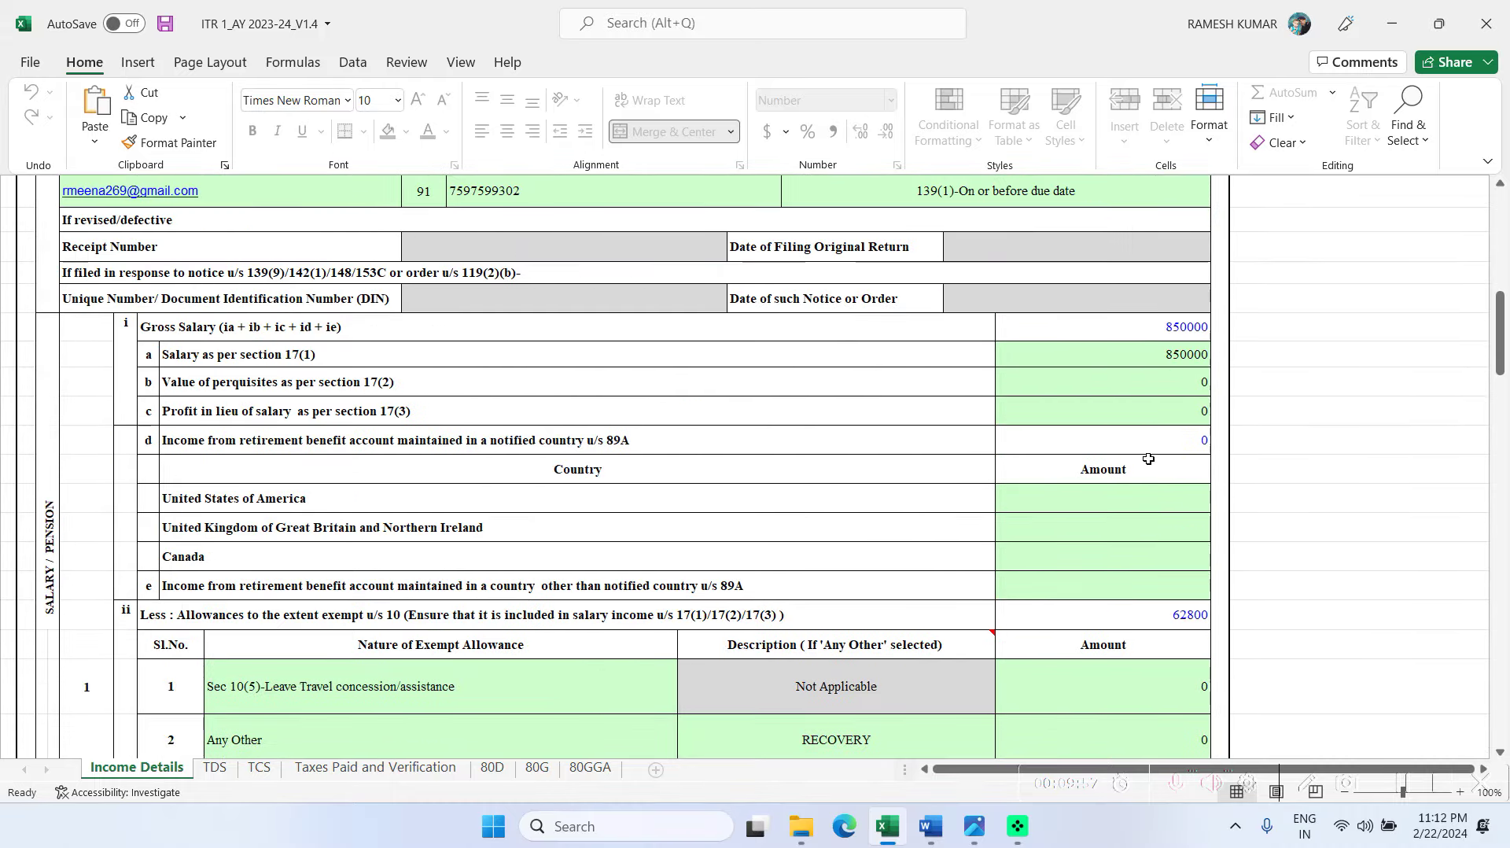
scroll(1143, 555, down, 2)
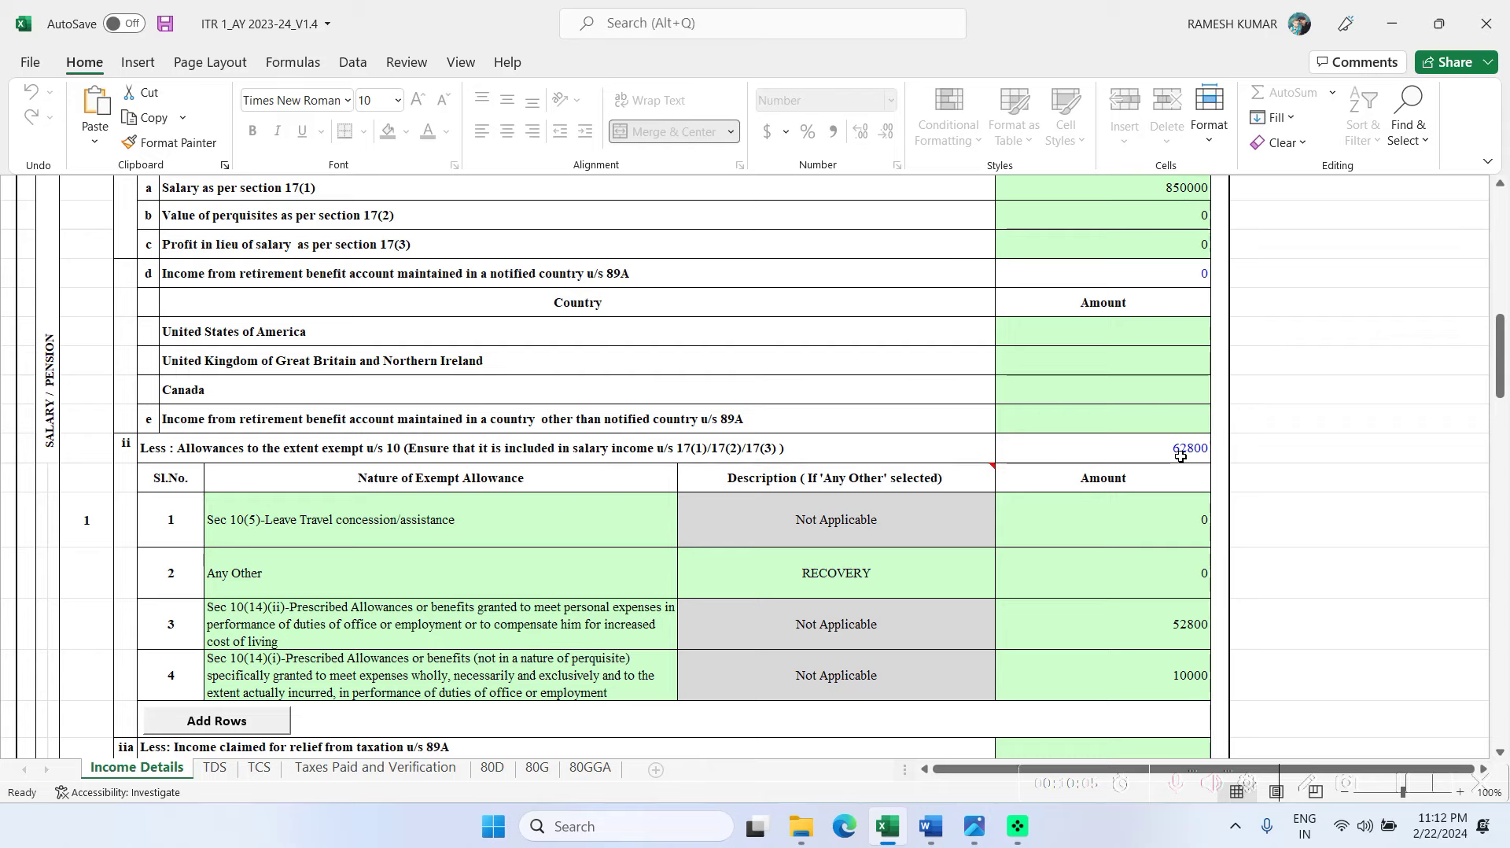
scroll(1184, 457, down, 3)
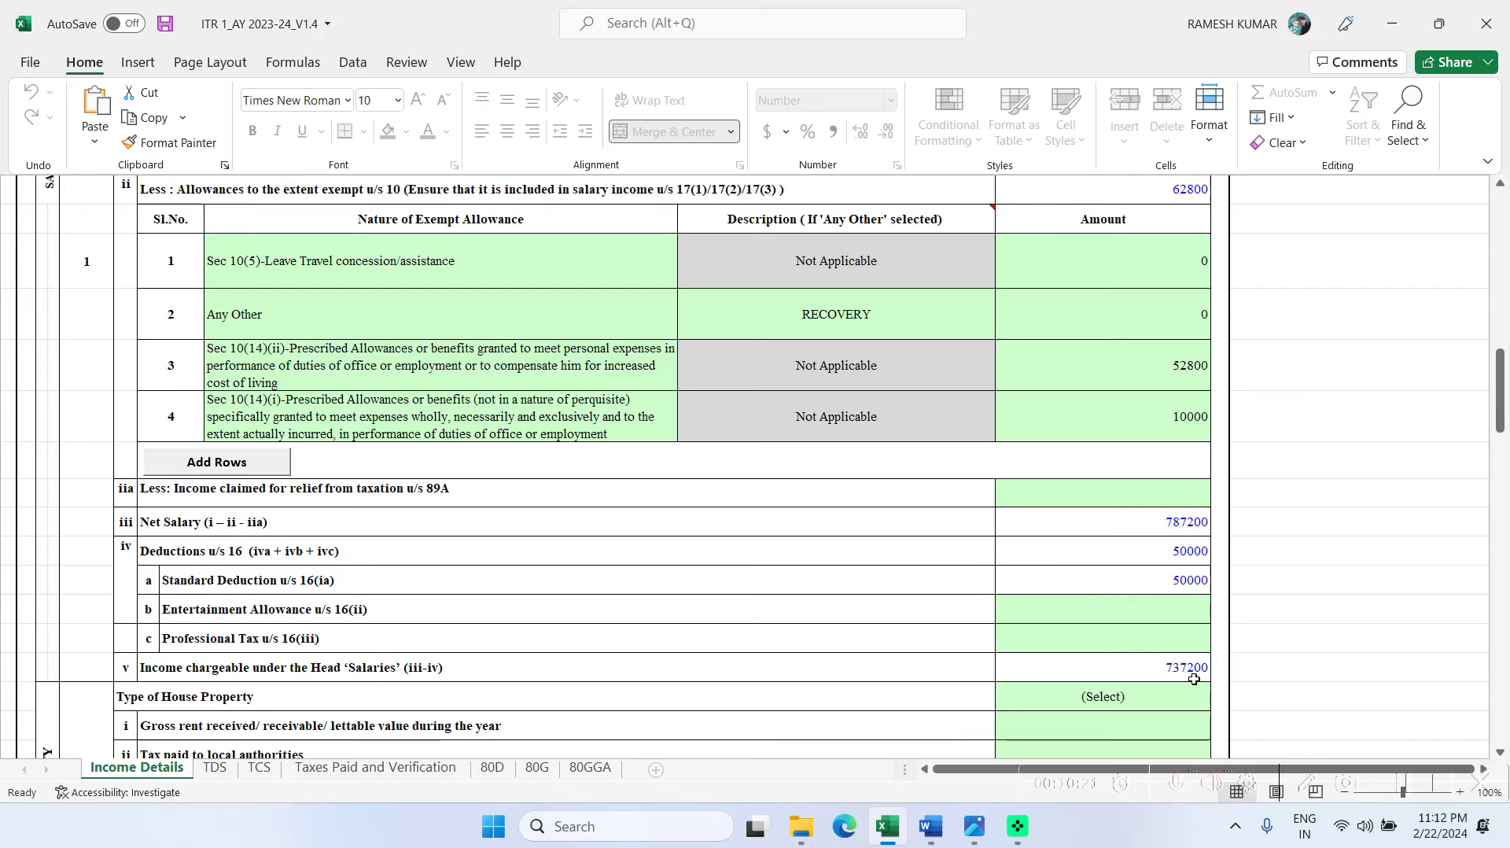
Check the Gross Total Income and the Part C deductions under 80C, 80CCD(2) and 80D against Total Deductions and Total Income.
scroll(1194, 676, down, 10)
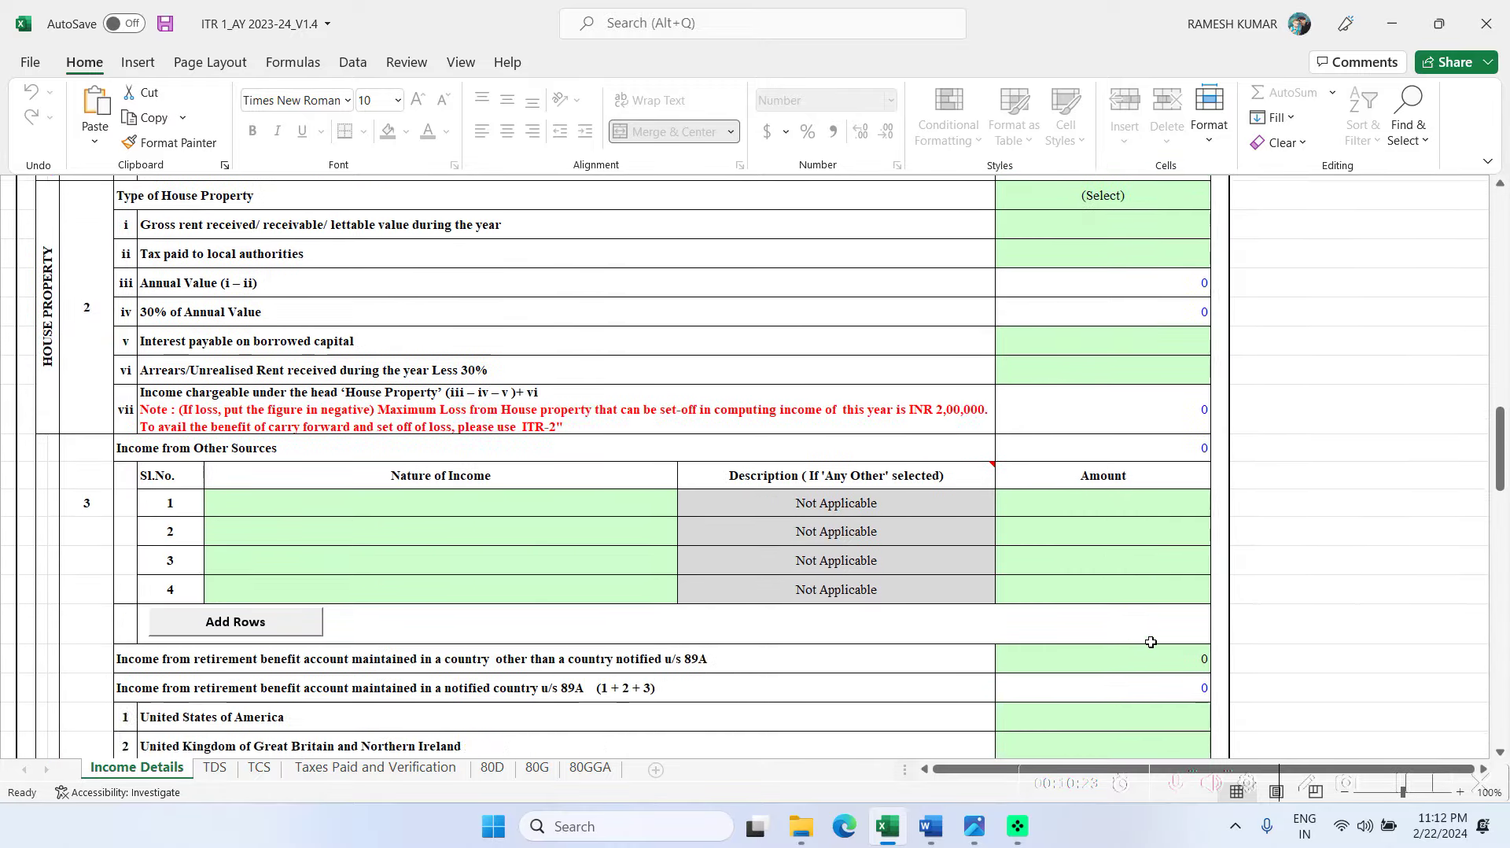
scroll(1133, 622, down, 5)
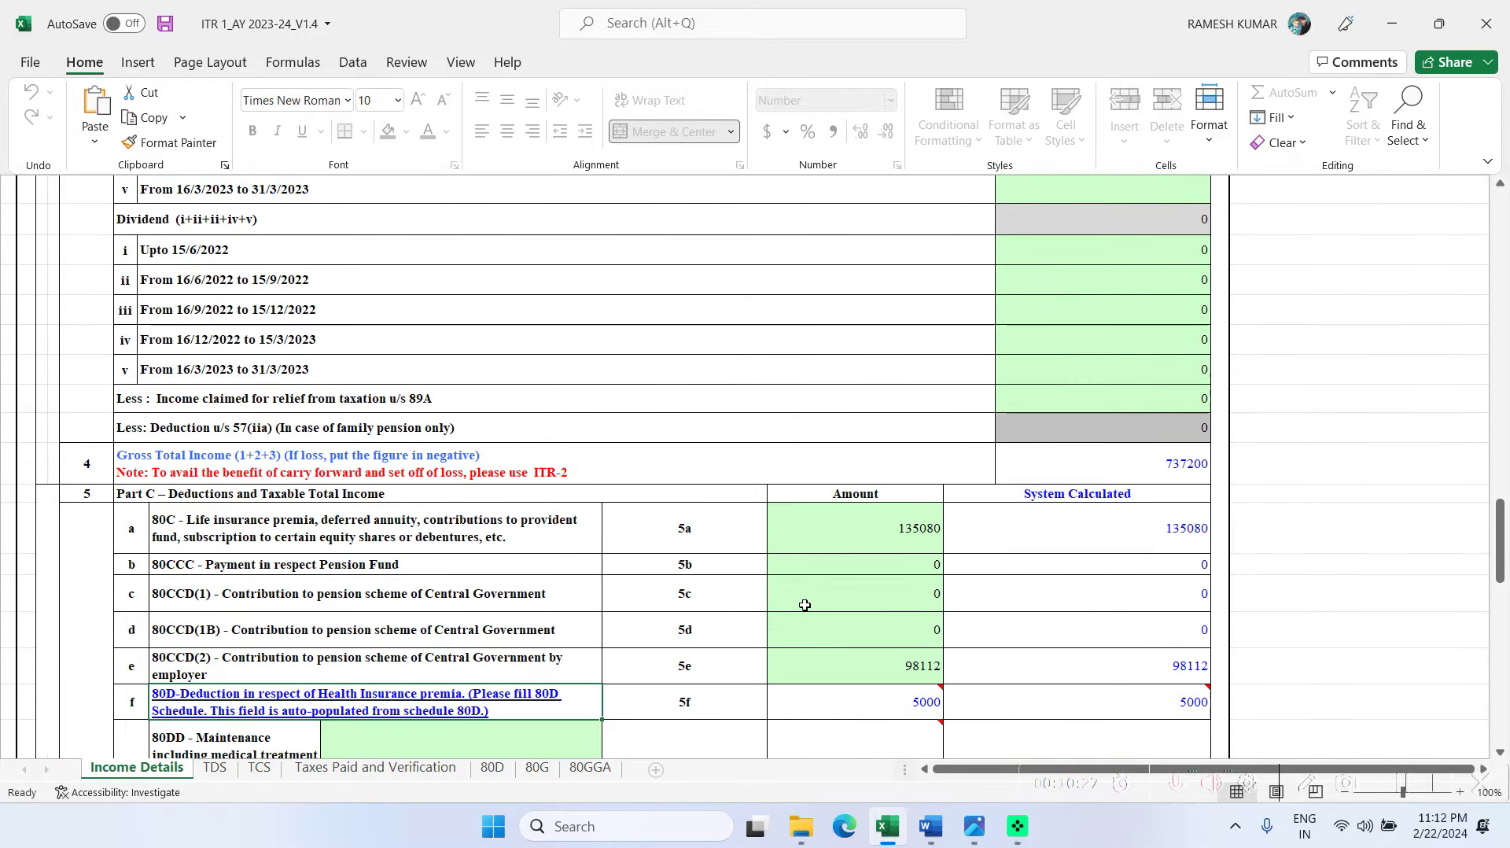
scroll(919, 550, down, 2)
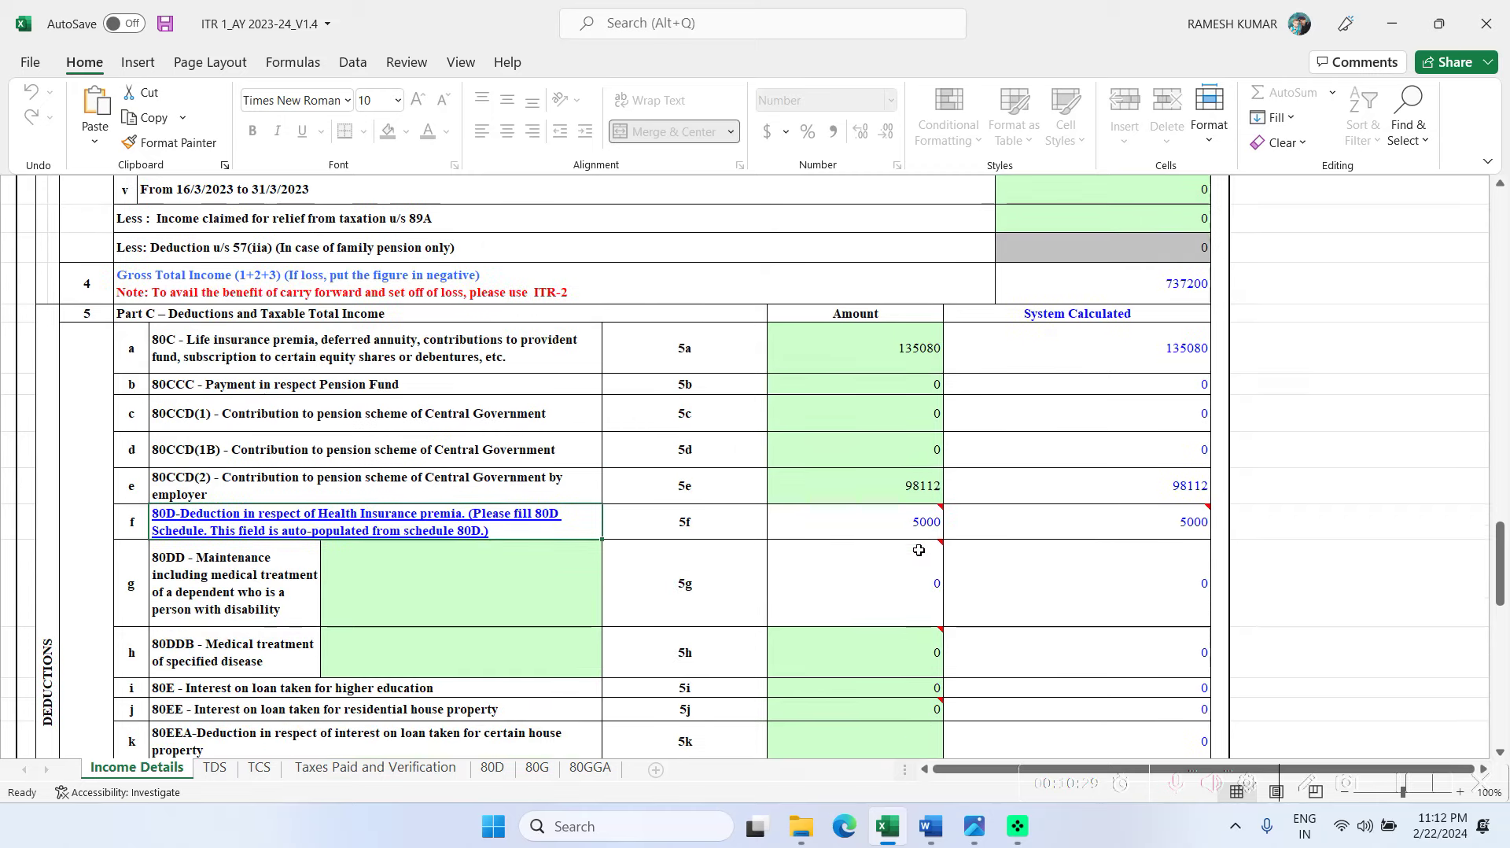
scroll(936, 547, down, 6)
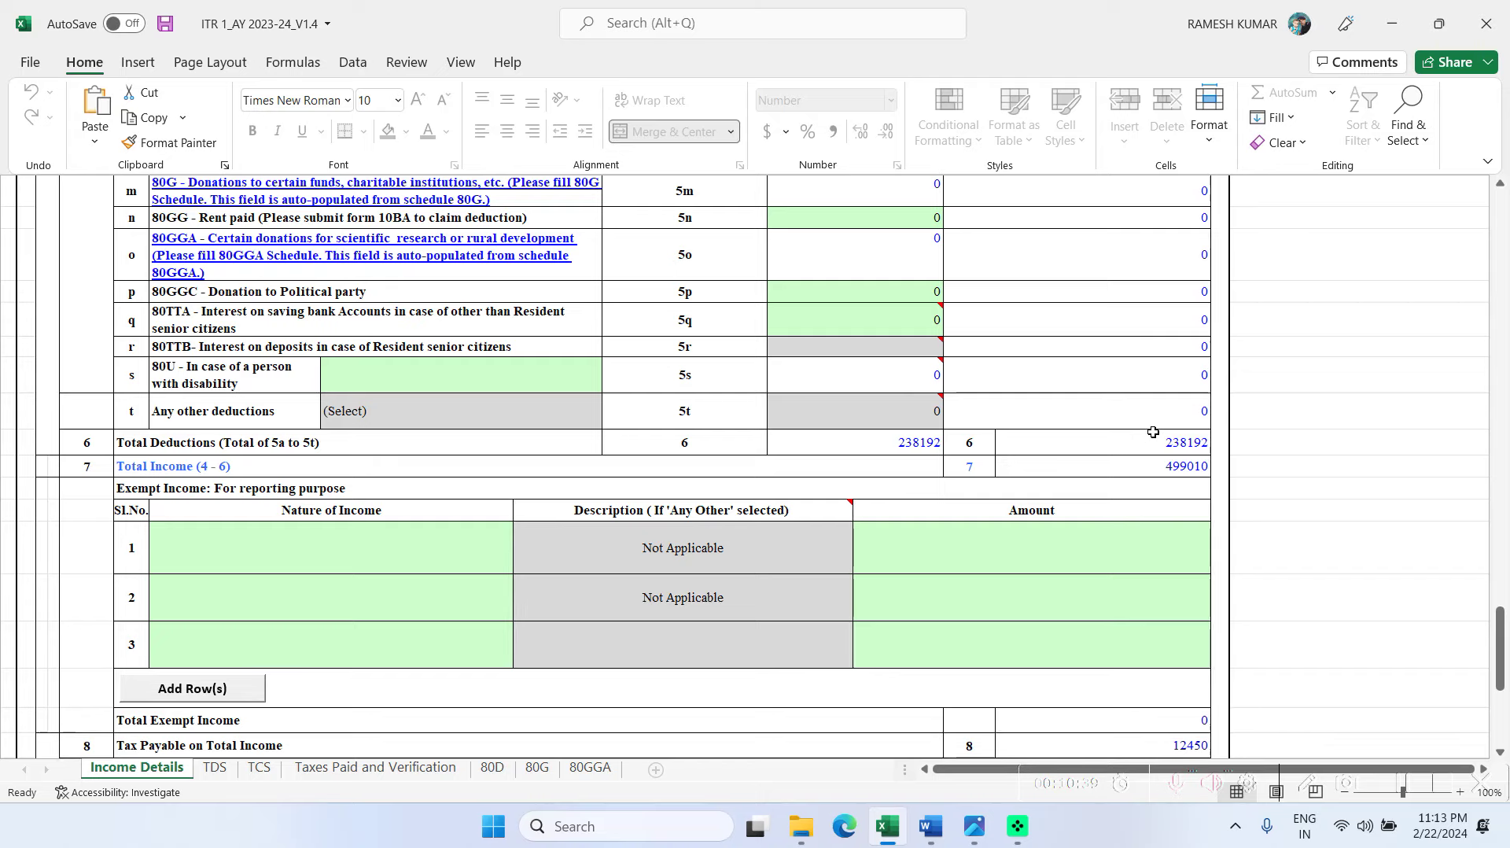
scroll(1154, 433, up, 10)
scroll(1143, 526, down, 6)
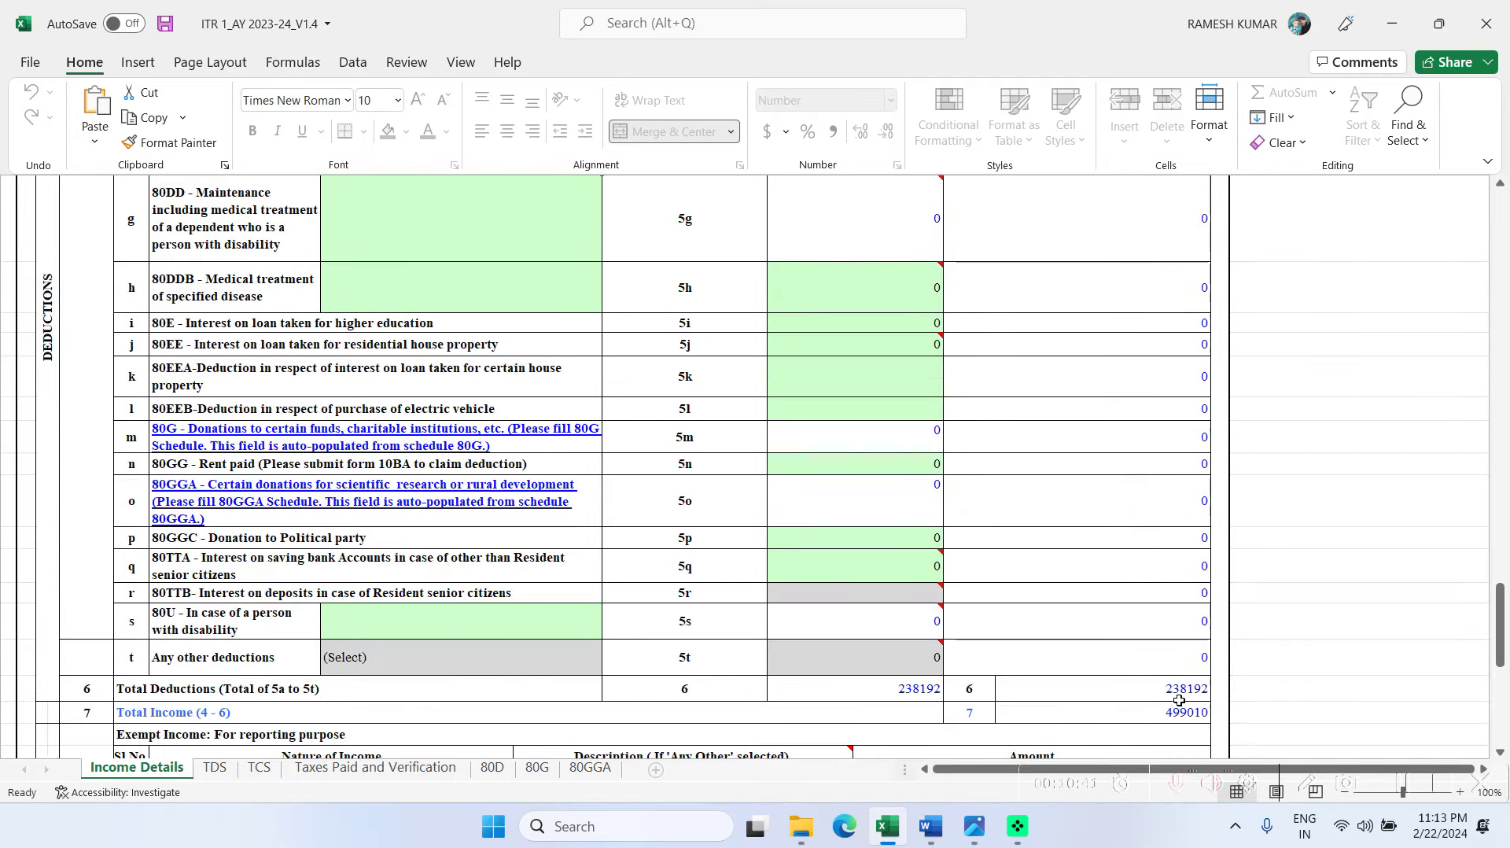
scroll(1144, 551, up, 5)
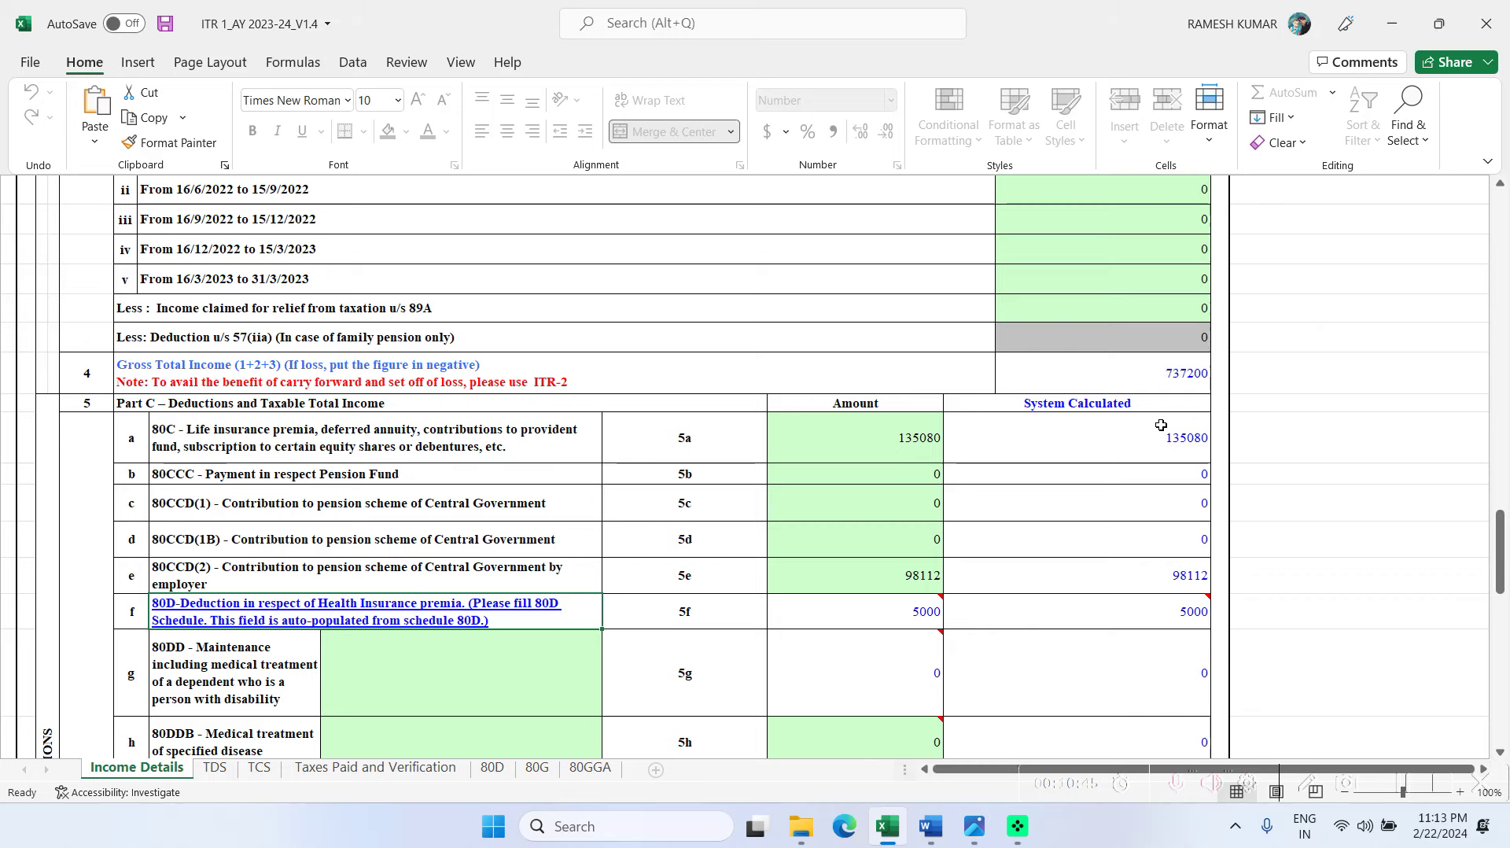
scroll(1157, 441, down, 7)
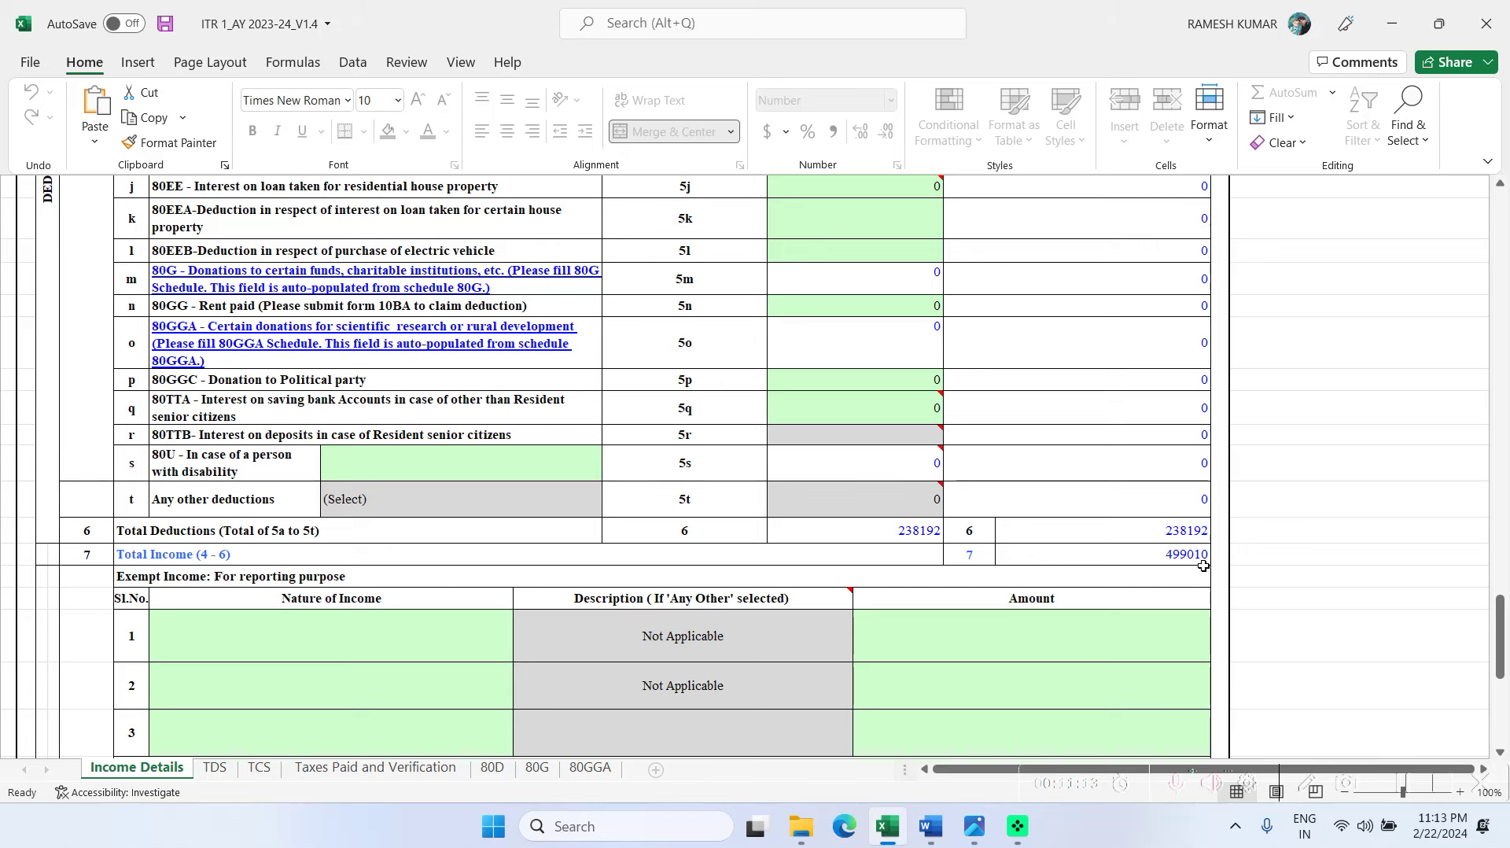
Examine the tax payable, 87A rebate and 234F fee rows, and check the refund on the Taxes Paid and Verification sheet.
scroll(860, 626, down, 6)
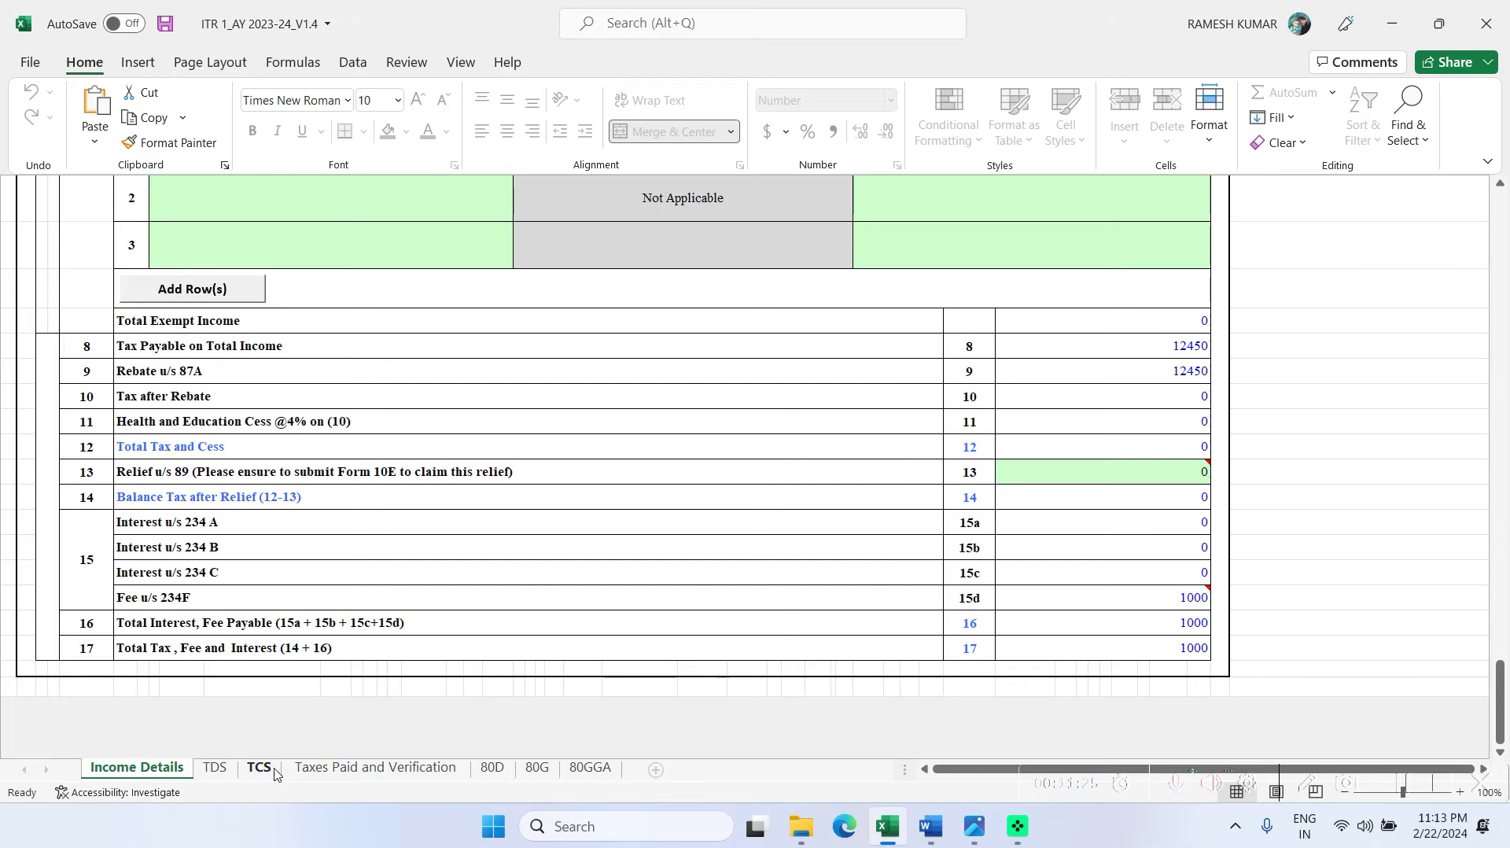
click(354, 771)
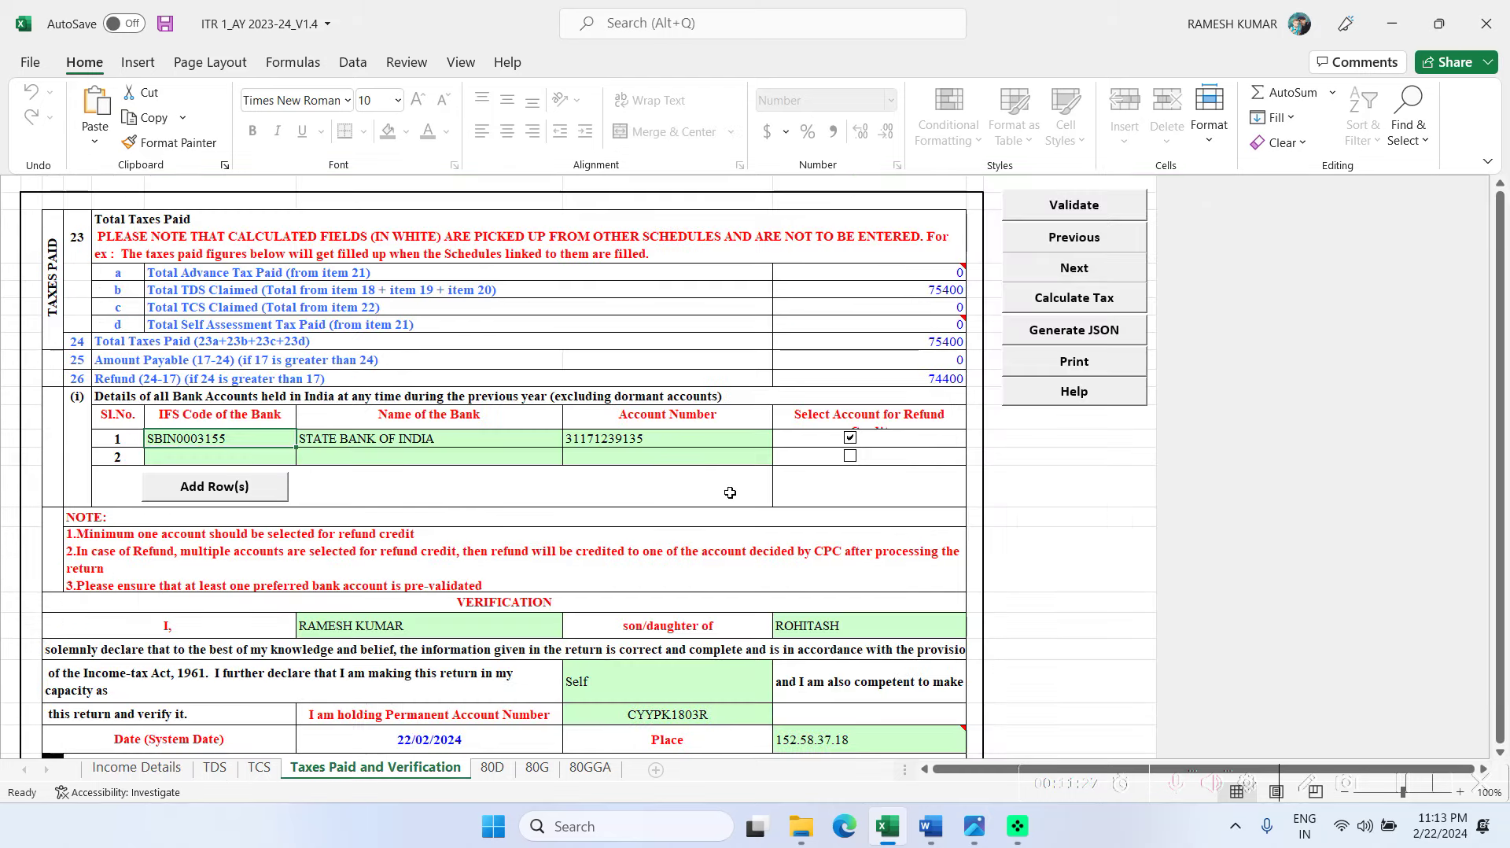
mouse_move(802, 329)
Review the Income Details sheet again down to Total Tax, Fee and Interest, and reopen the Taxes Paid and Verification sheet.
click(132, 769)
scroll(606, 489, up, 15)
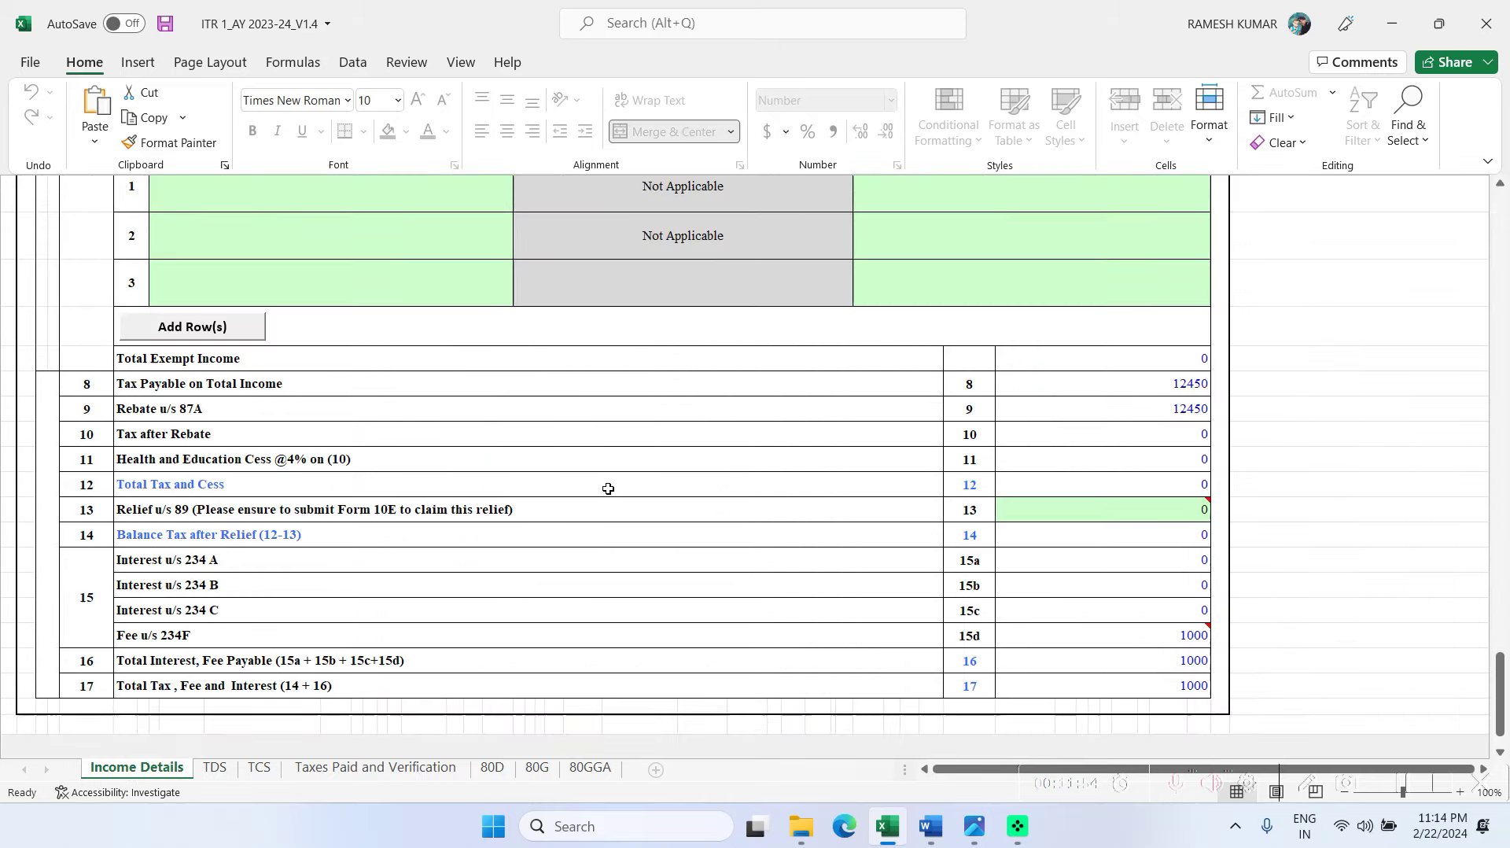
scroll(775, 472, up, 10)
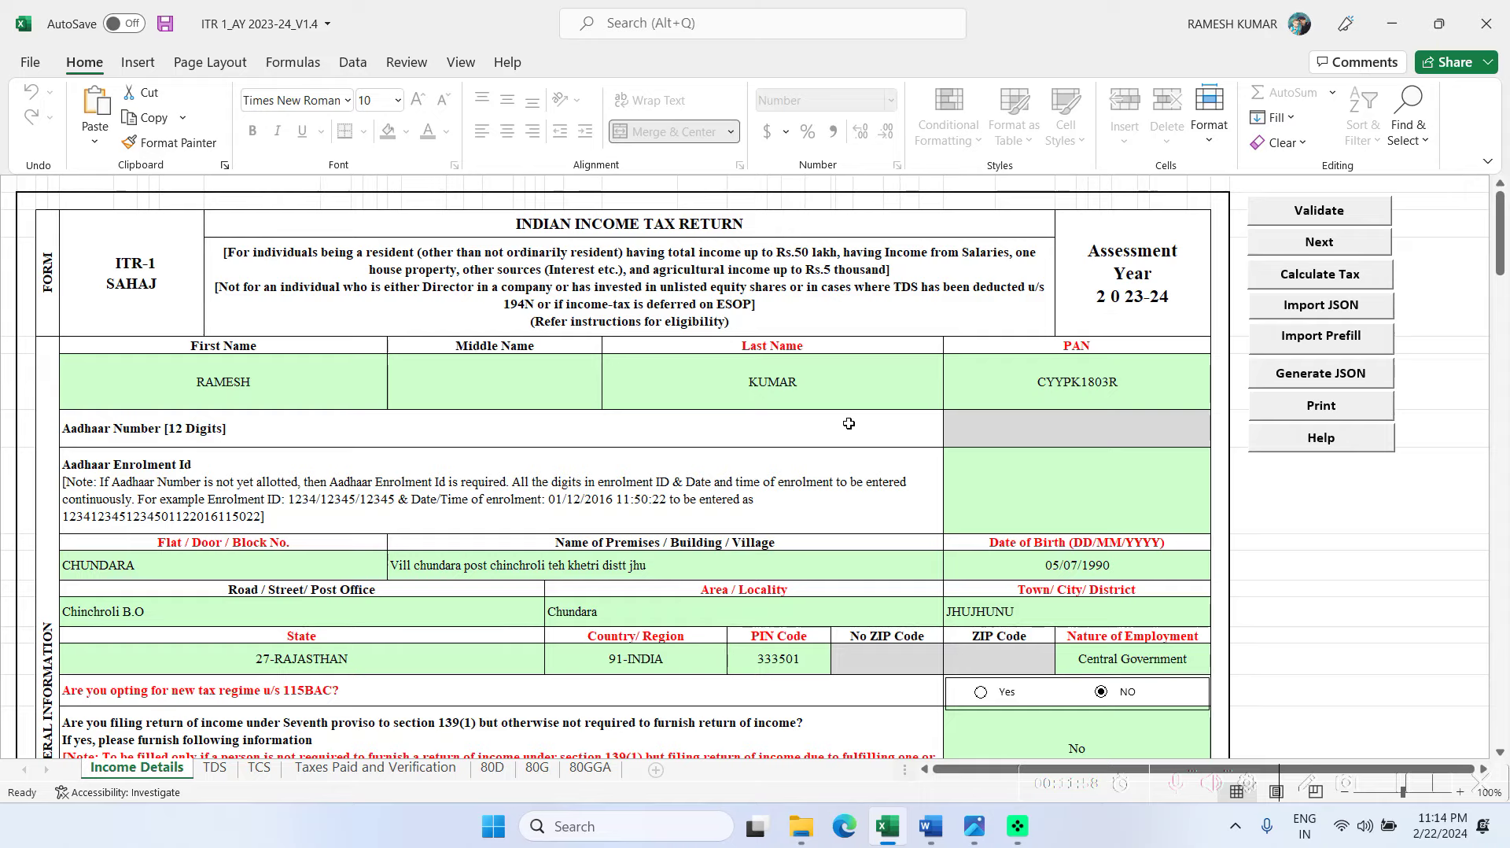
scroll(856, 422, down, 20)
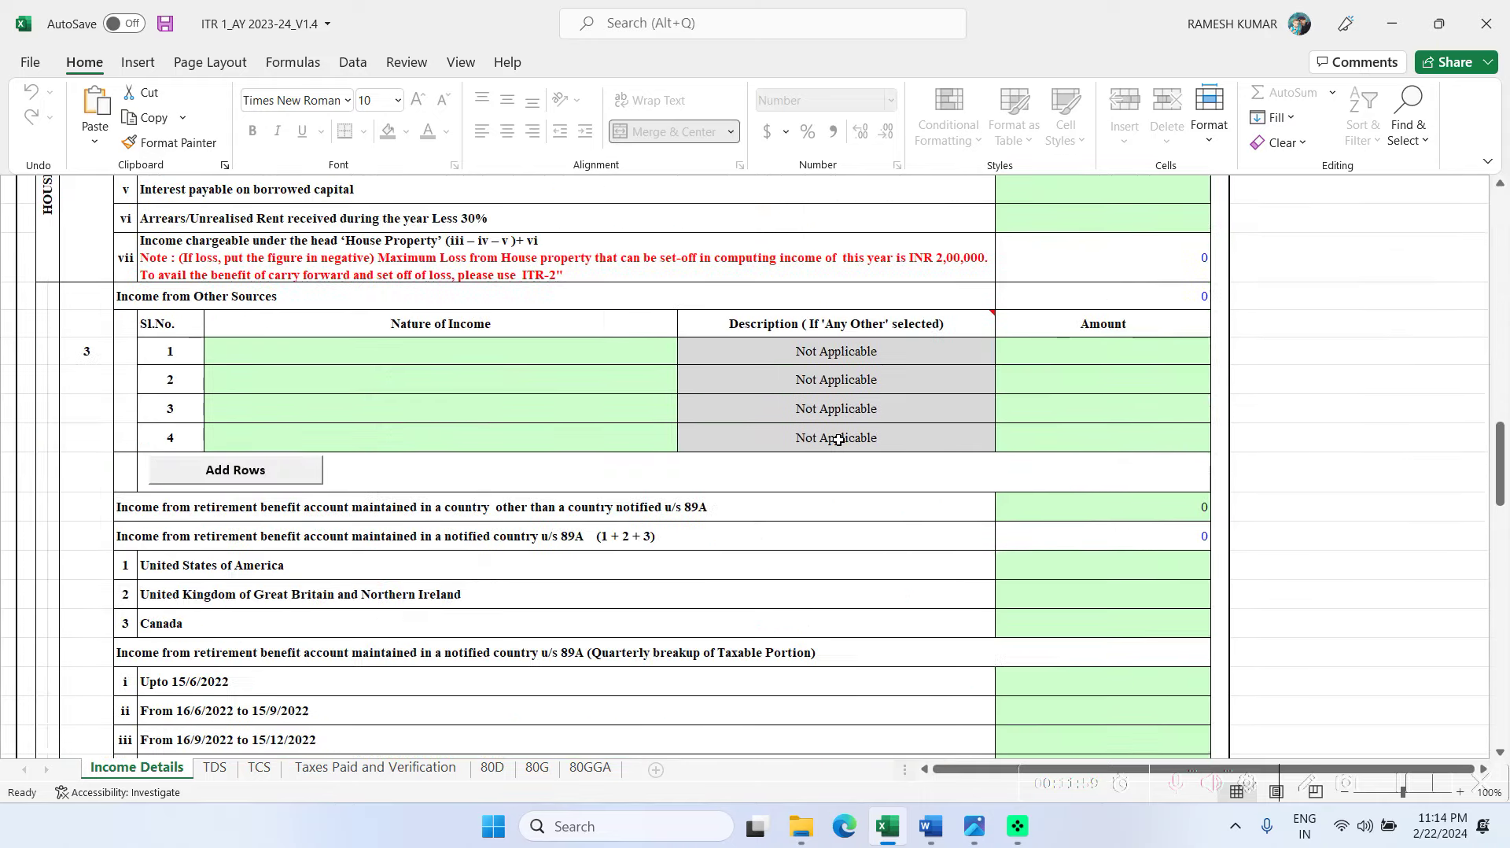
scroll(840, 439, down, 20)
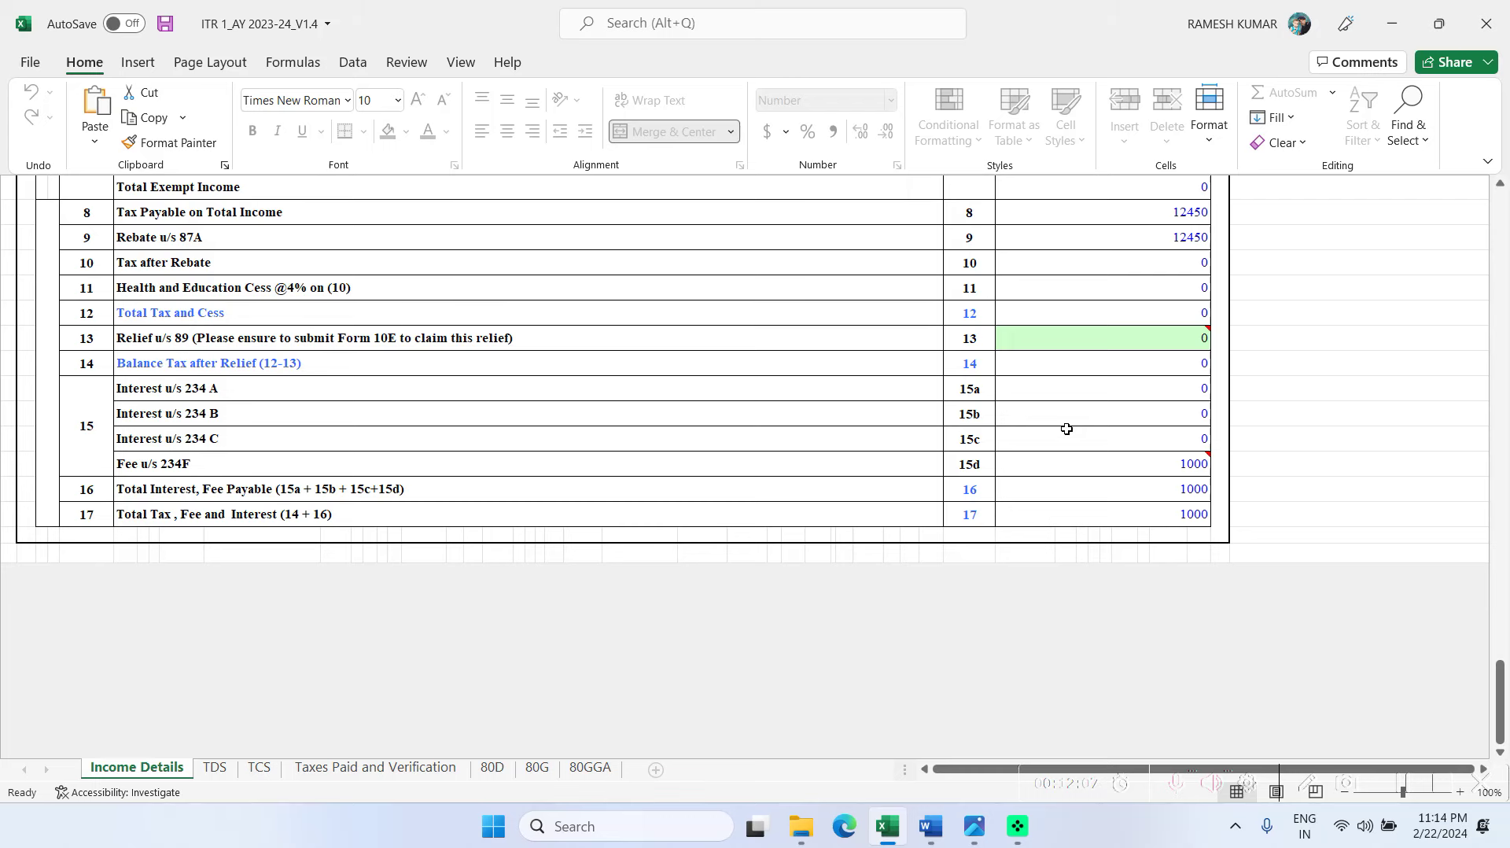
click(376, 767)
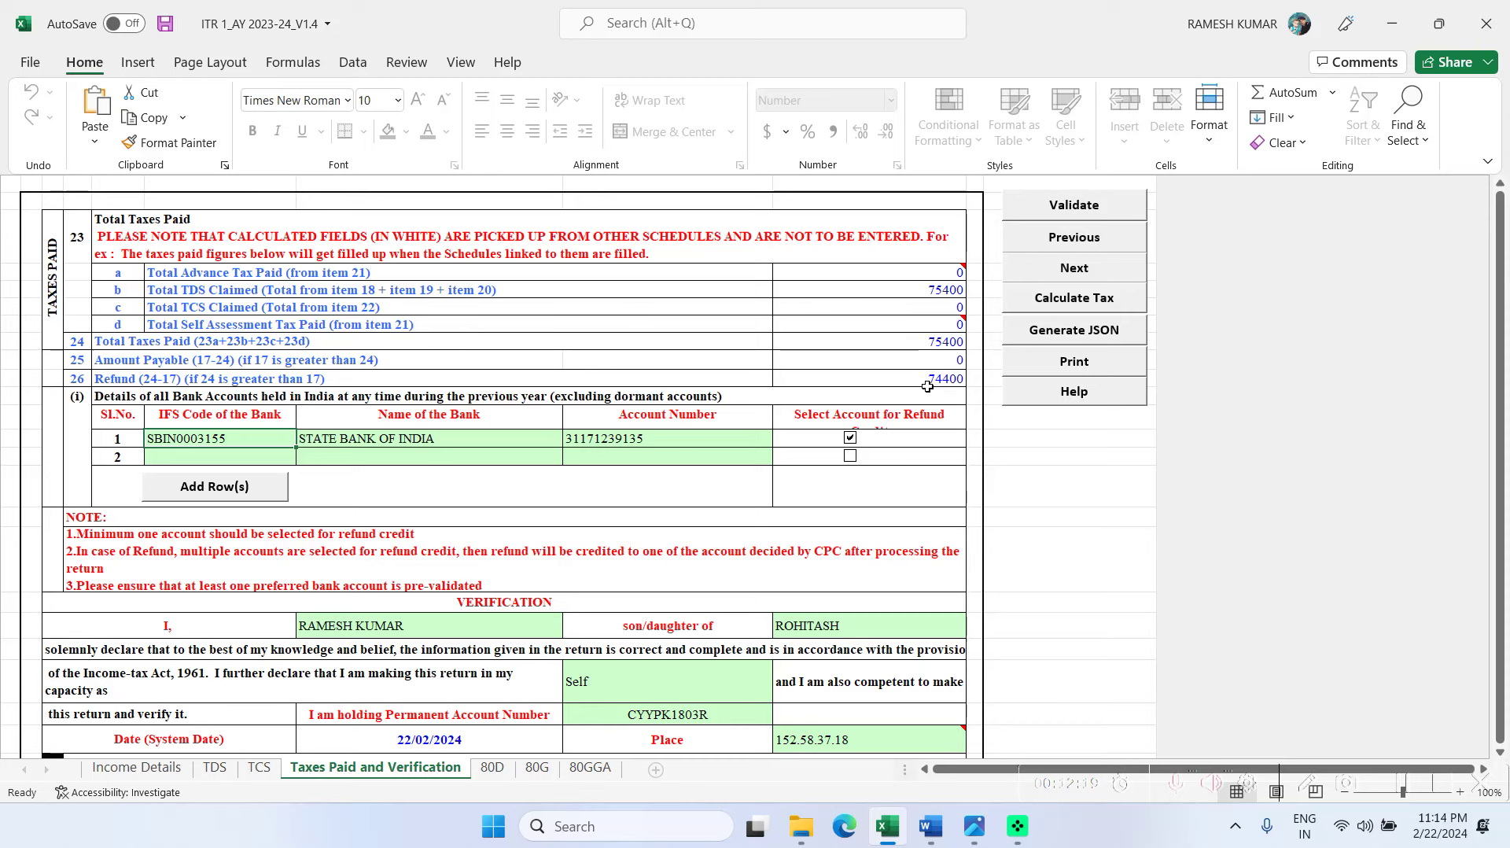
Review the Income Details sheet backwards from the tax and 87A rebate rows through Total Income and the deductions to the section 10 exempt allowances.
click(136, 767)
scroll(1123, 361, up, 2)
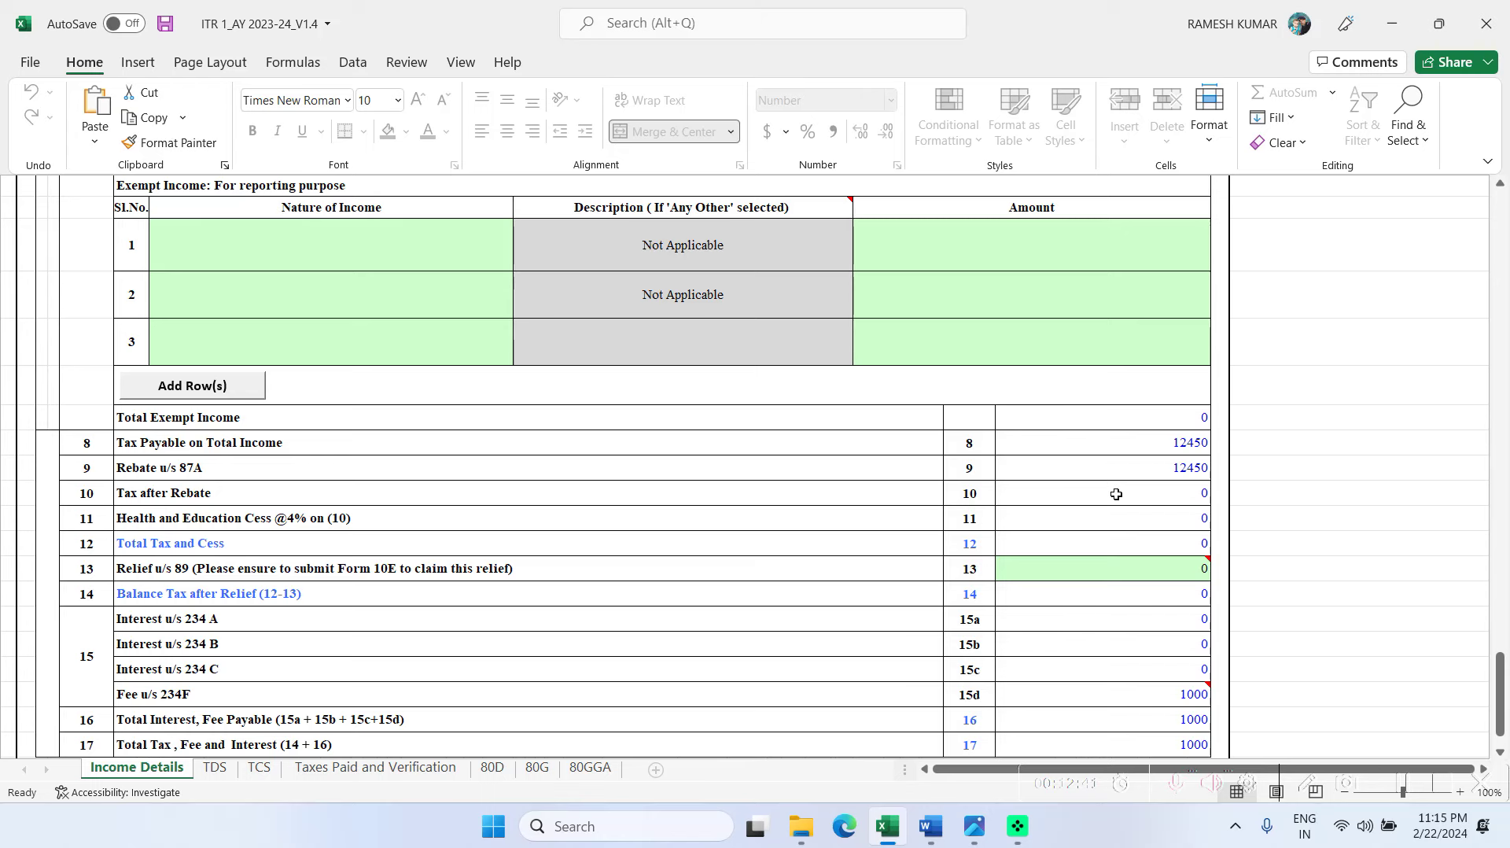
scroll(1116, 494, up, 3)
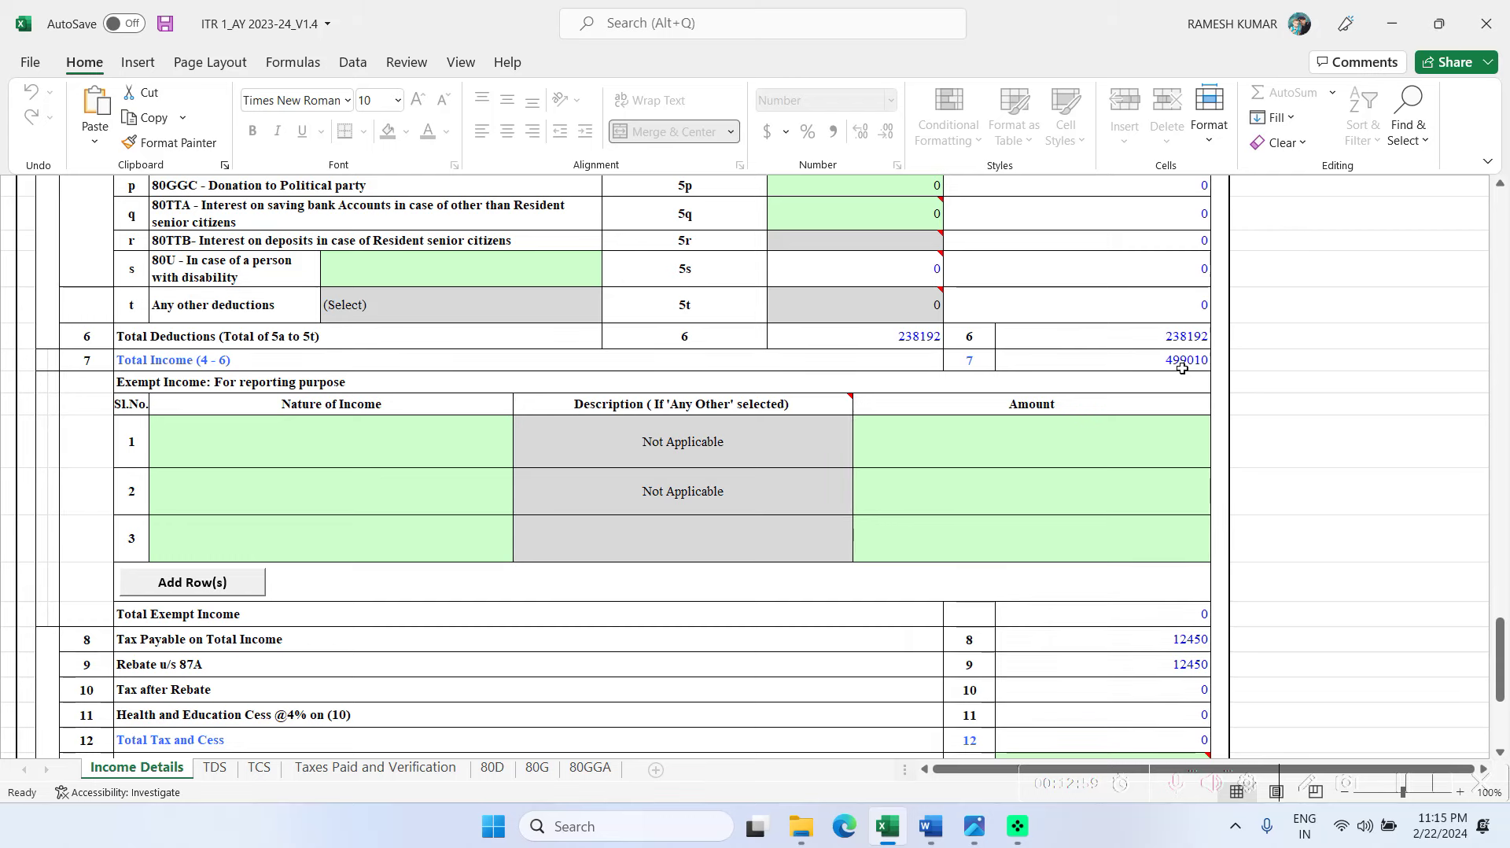
scroll(1183, 368, down, 1)
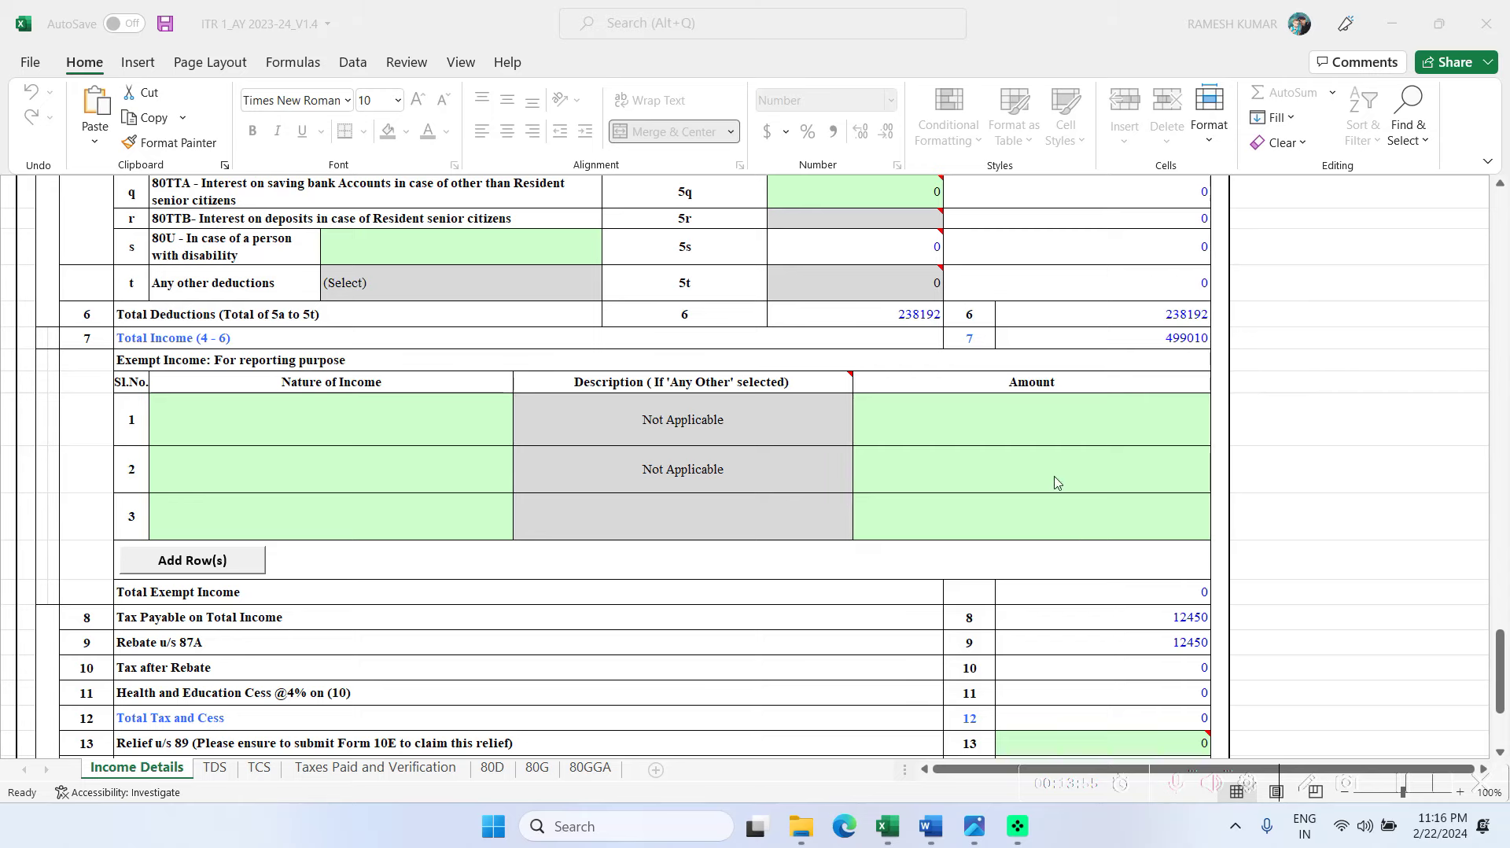
scroll(1058, 476, up, 6)
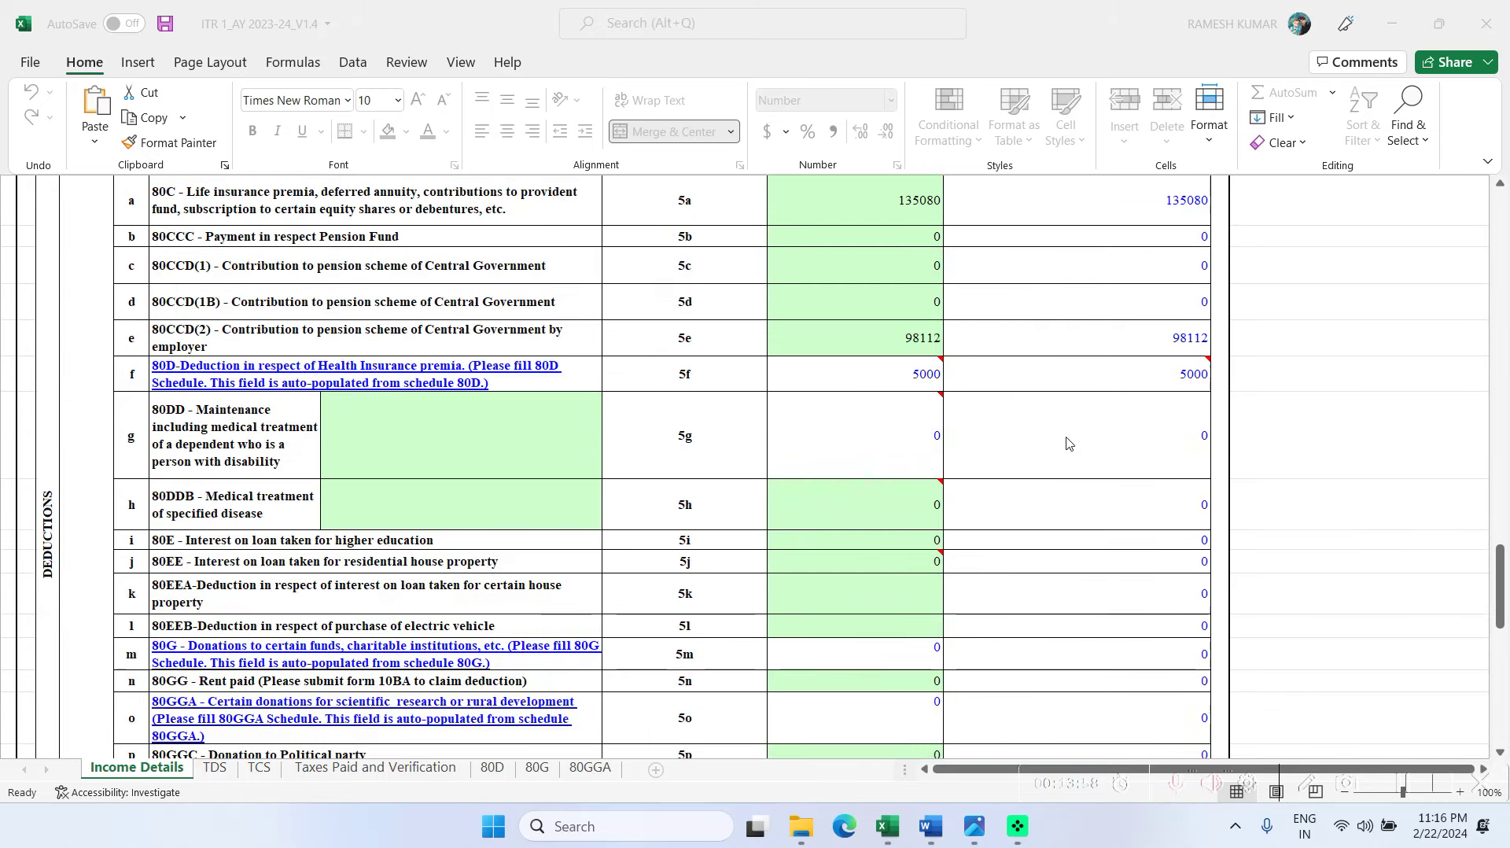
scroll(1068, 443, up, 10)
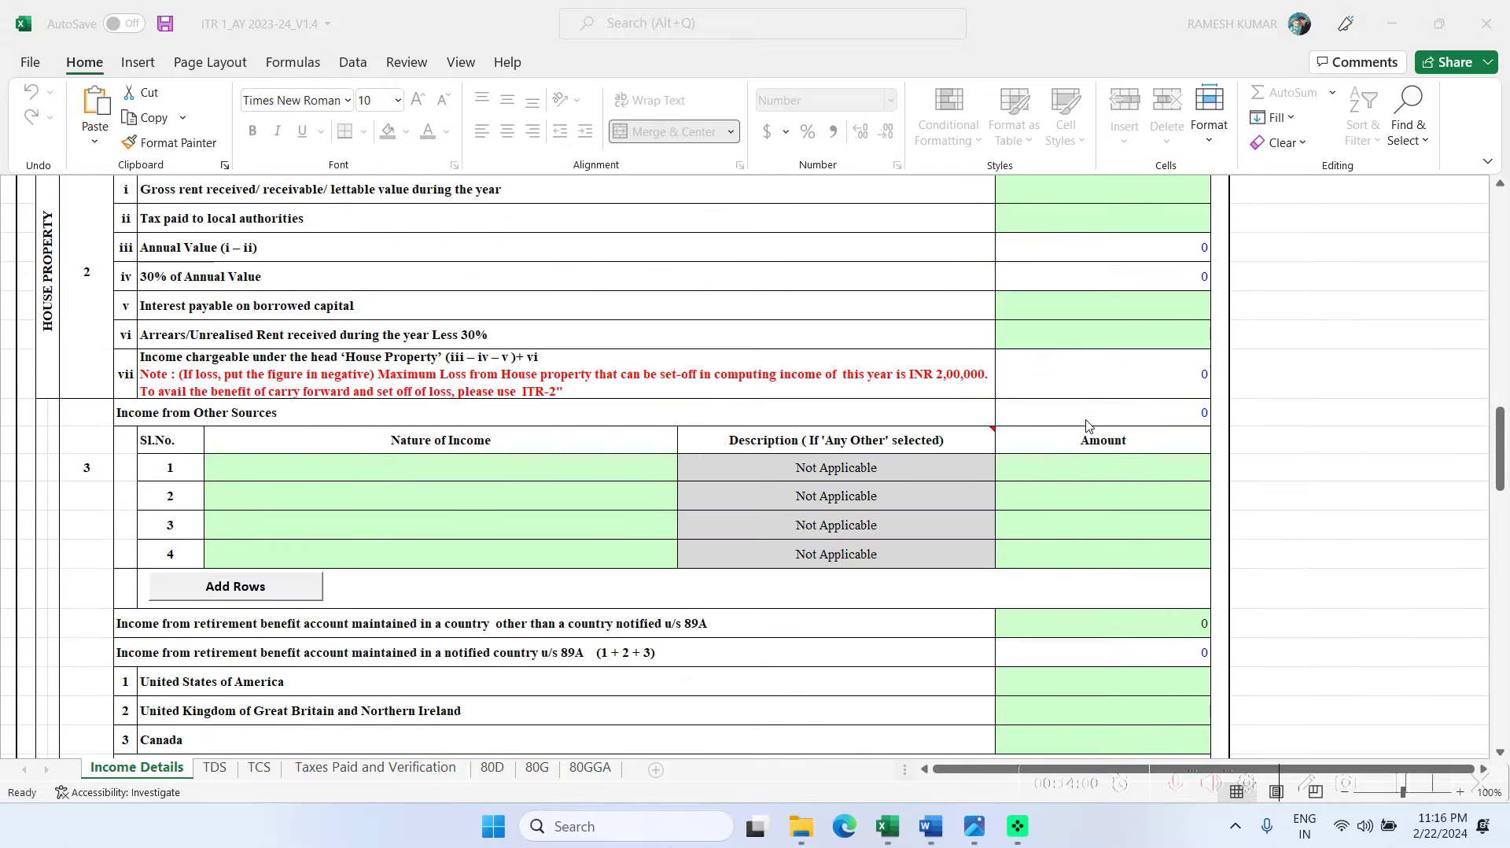
scroll(1087, 425, up, 8)
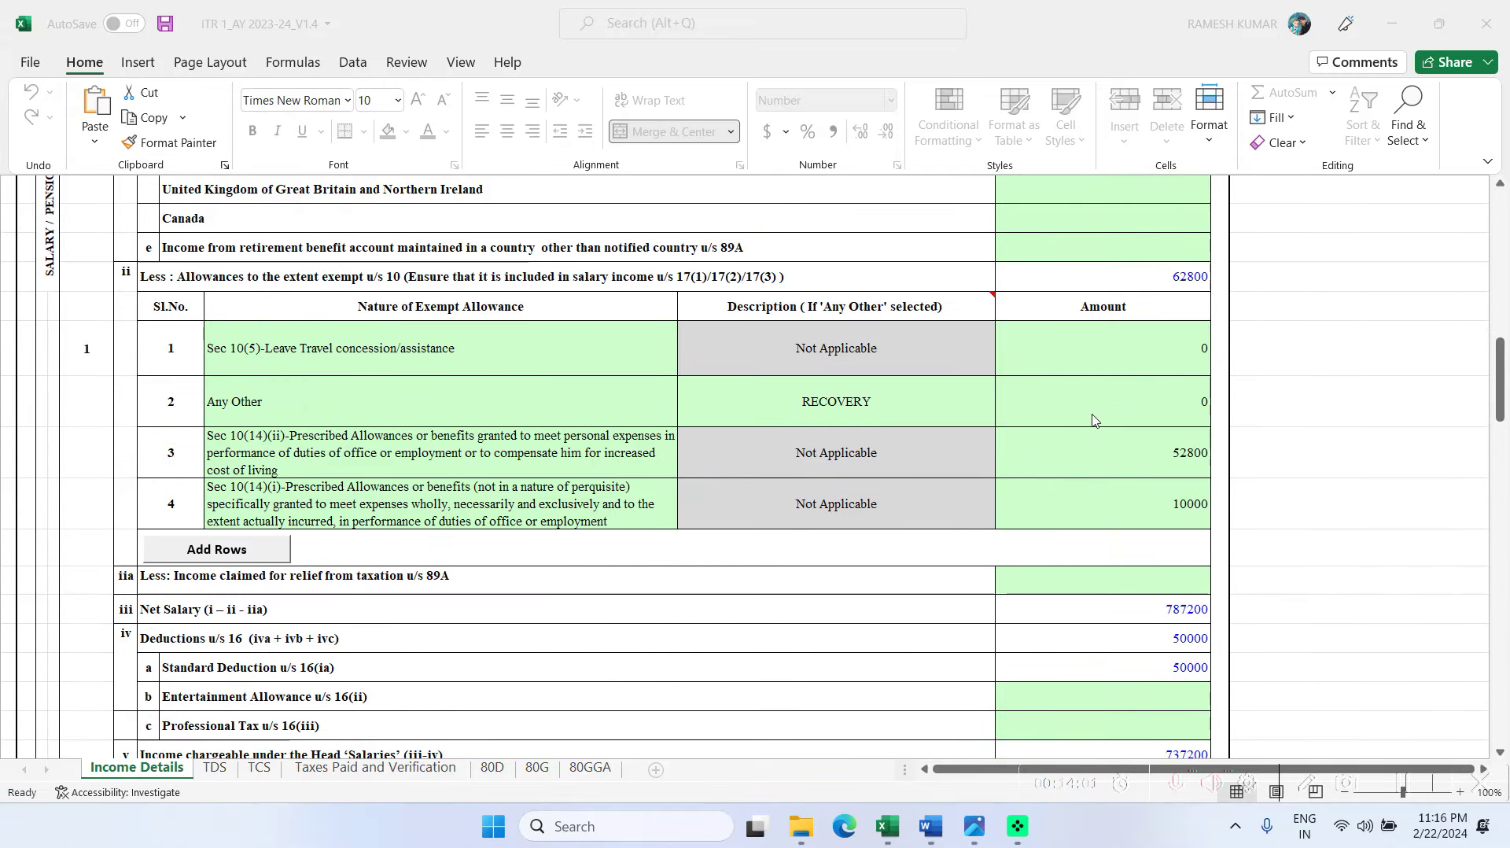